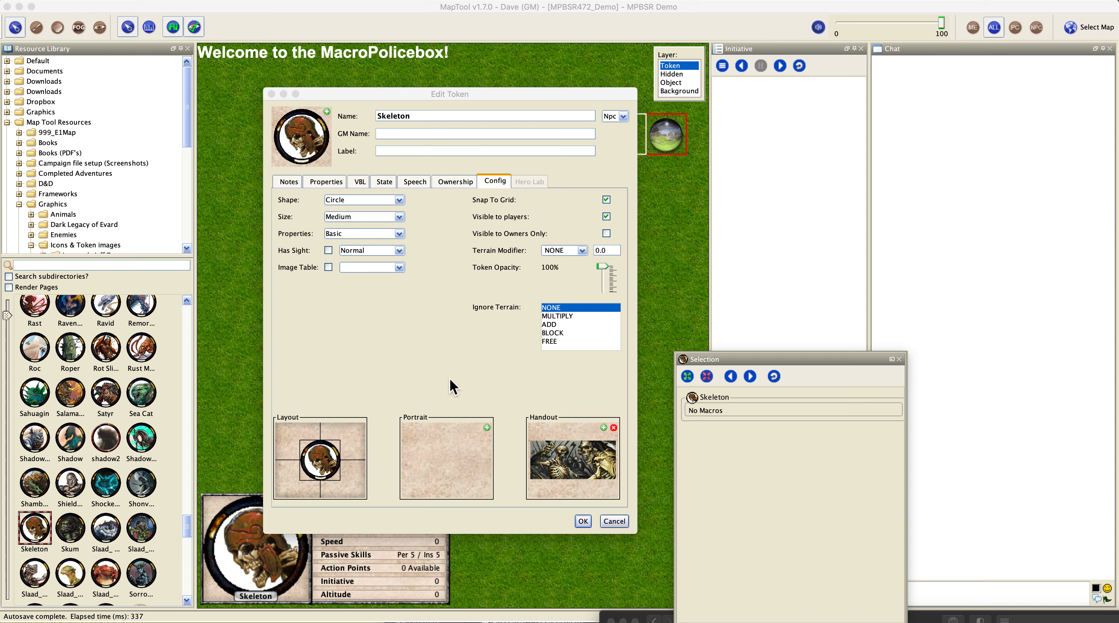
Review the Skeleton token's notes and the source Skeleton Warrior stat block in the web browser, and close the token's editor.
click(292, 183)
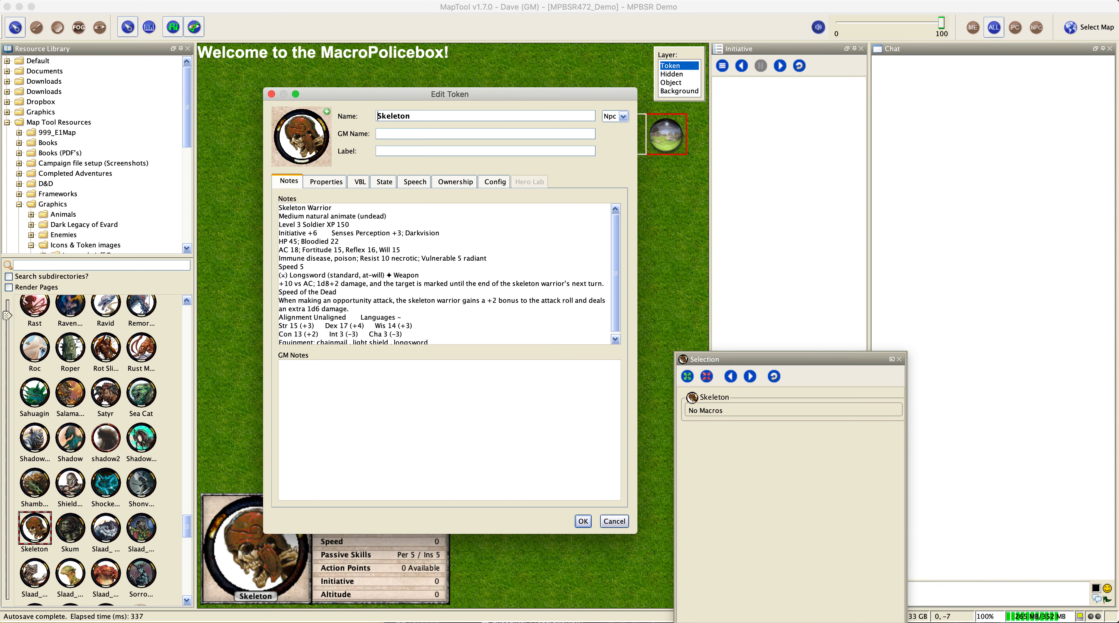
key(super+Tab)
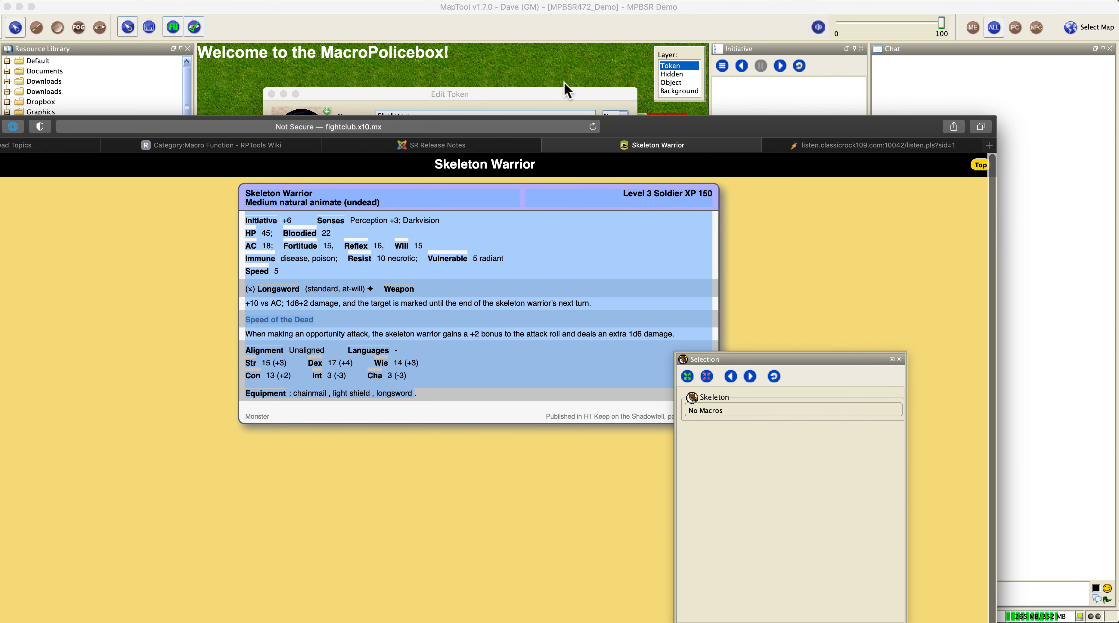
click(541, 93)
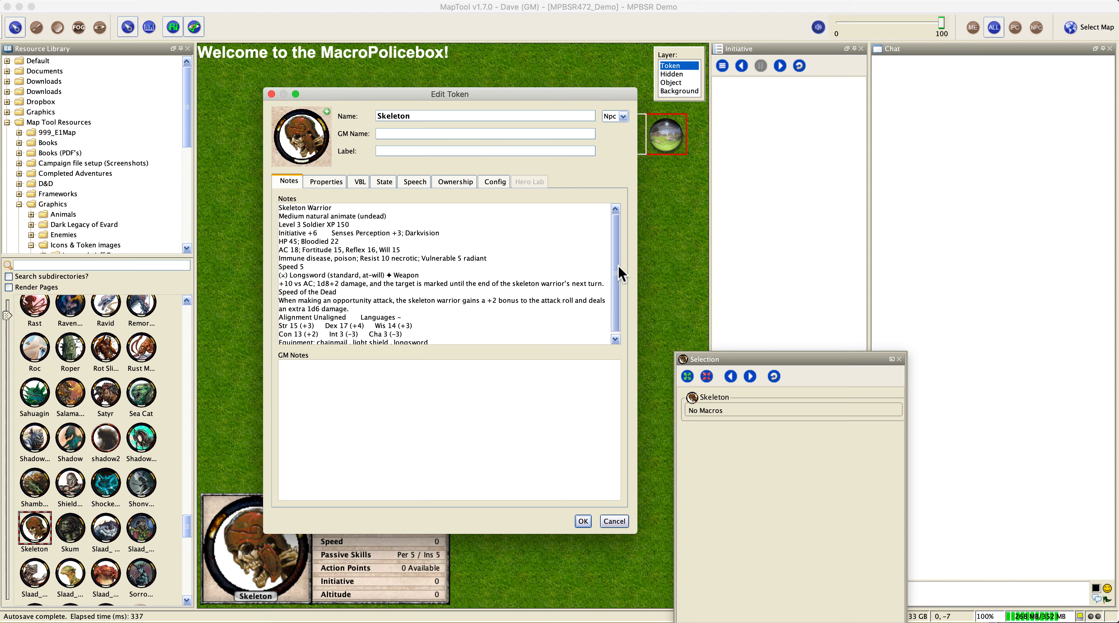
mouse_move(618, 266)
mouse_down()
mouse_move(613, 284)
mouse_move(625, 248)
mouse_up()
click(387, 219)
click(483, 236)
click(585, 521)
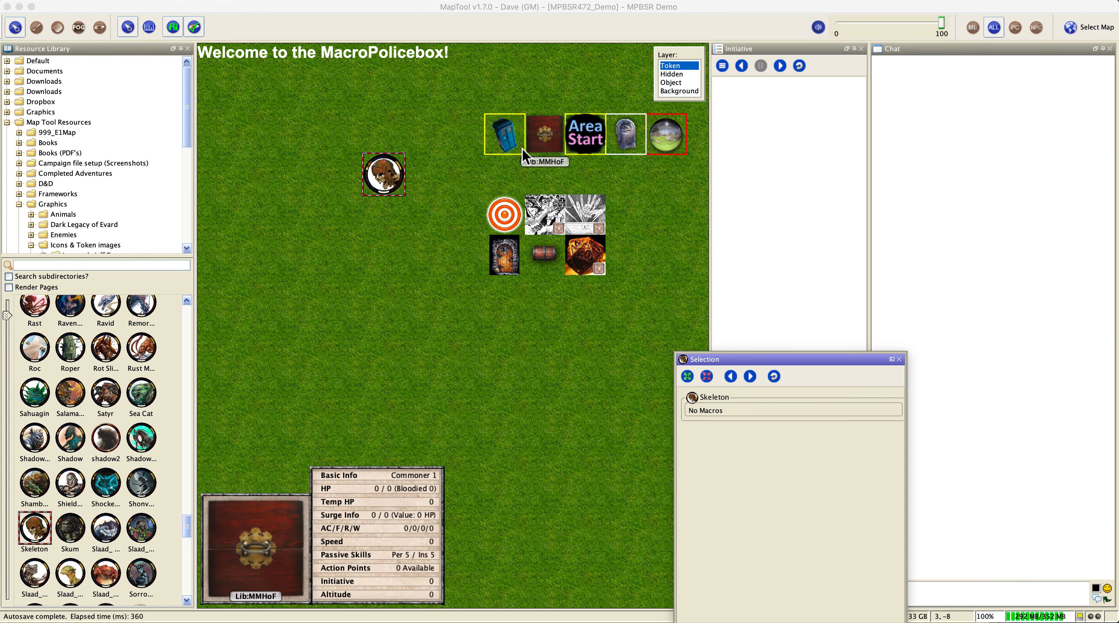
Run Lib:MacroPolicebox's Setup Player Token macro on the Skeleton token, importing the Skeleton Warrior stats from its notes.
click(508, 140)
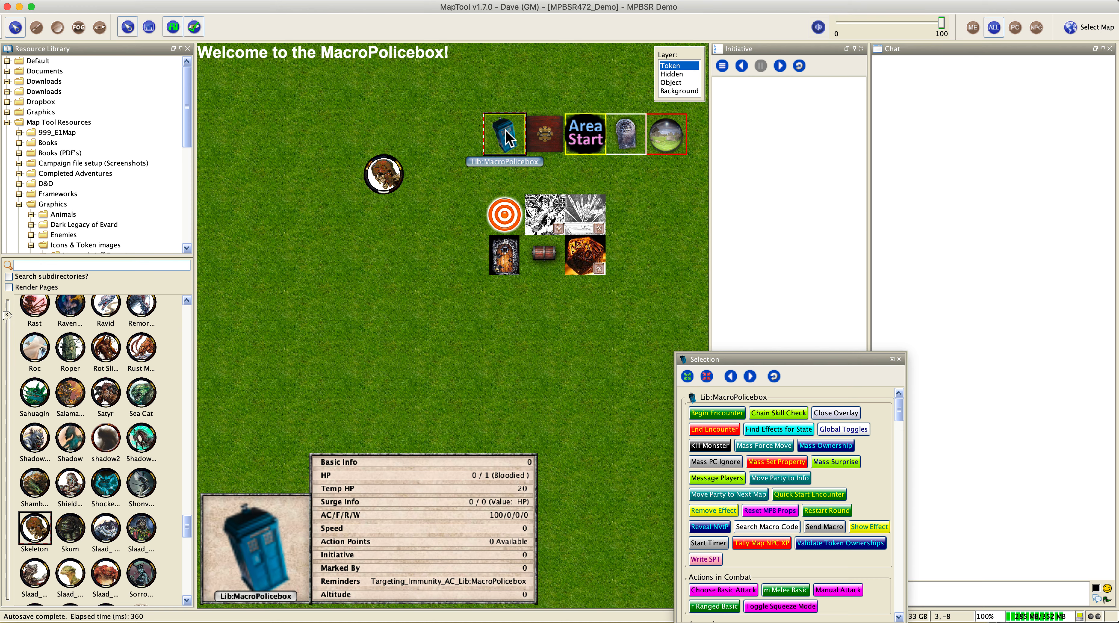
click(384, 177)
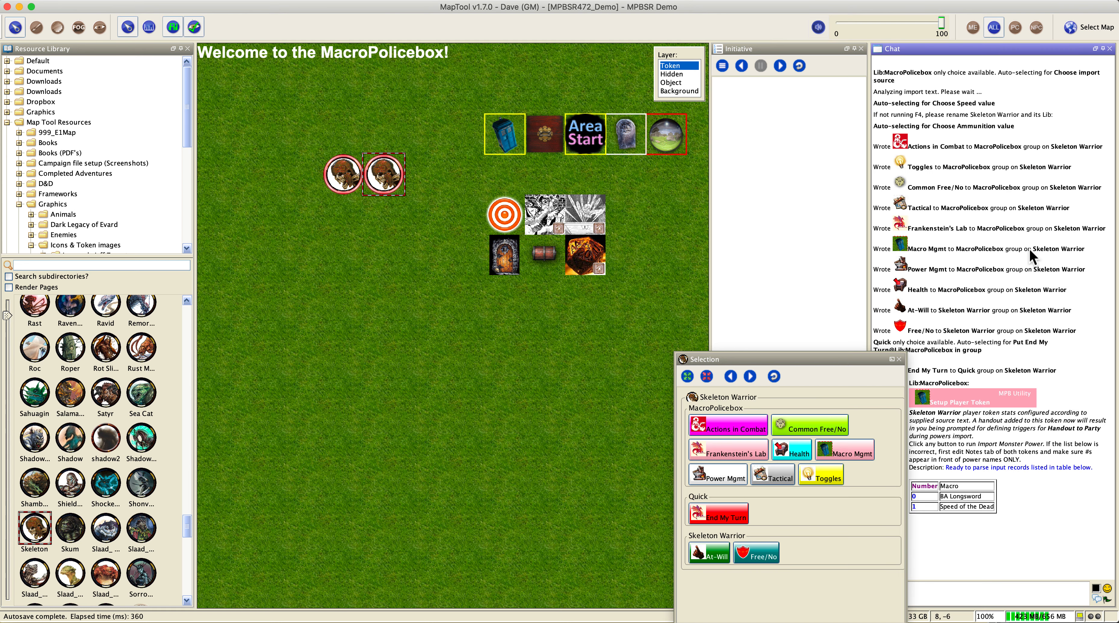
click(910, 386)
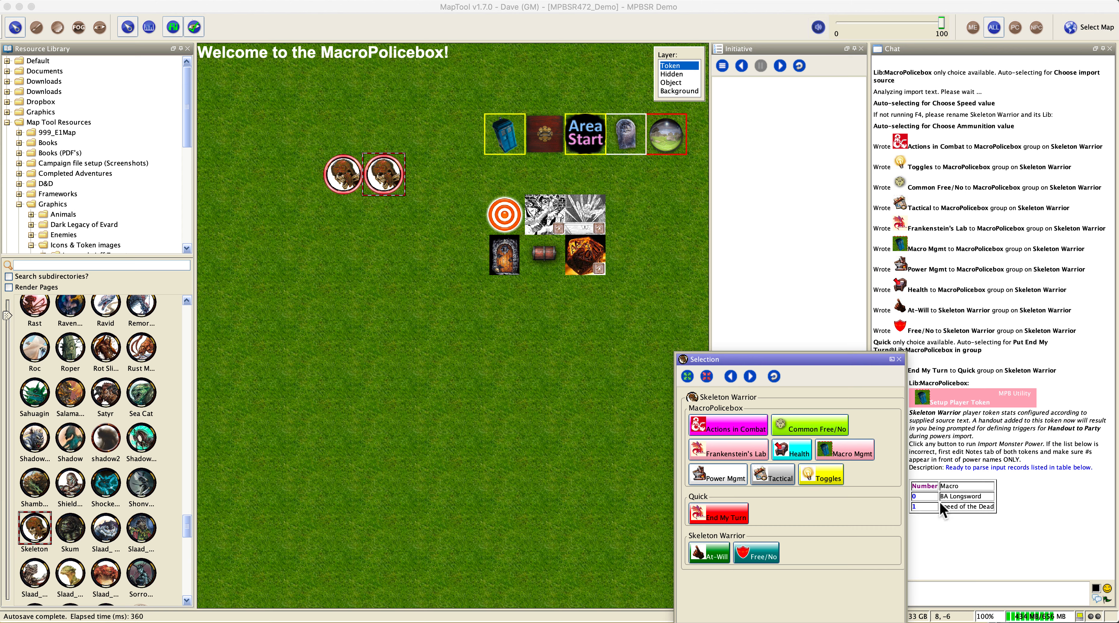
Open the Skeleton Warrior token for editing and examine its imported core properties, defenses and ability scores.
mouse_move(386, 202)
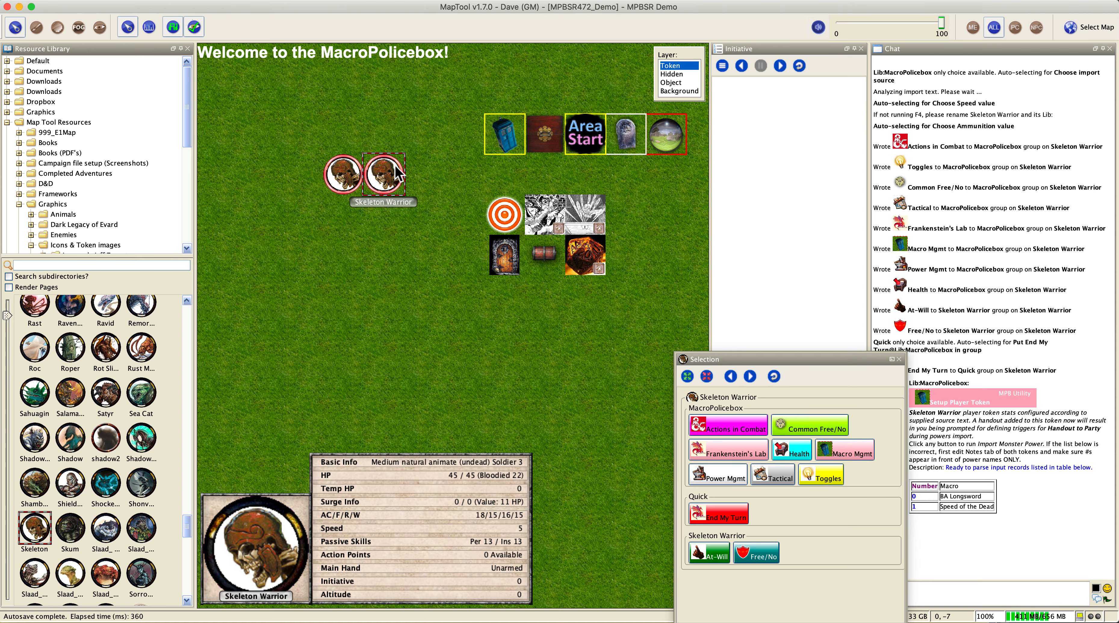
double_click(380, 176)
click(434, 182)
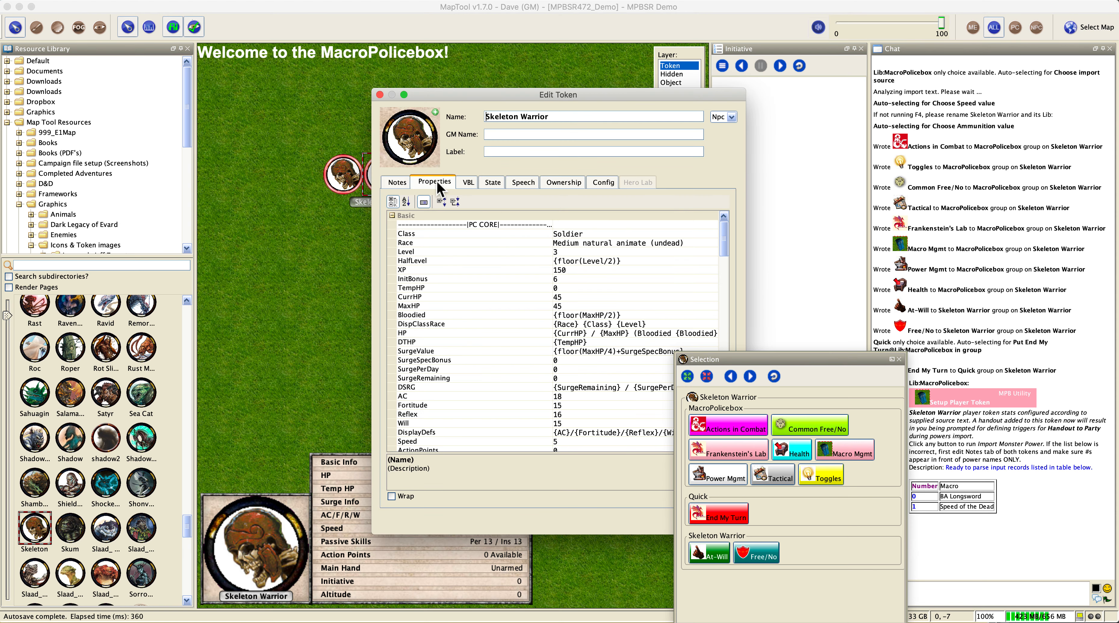
drag(605, 100, 504, 101)
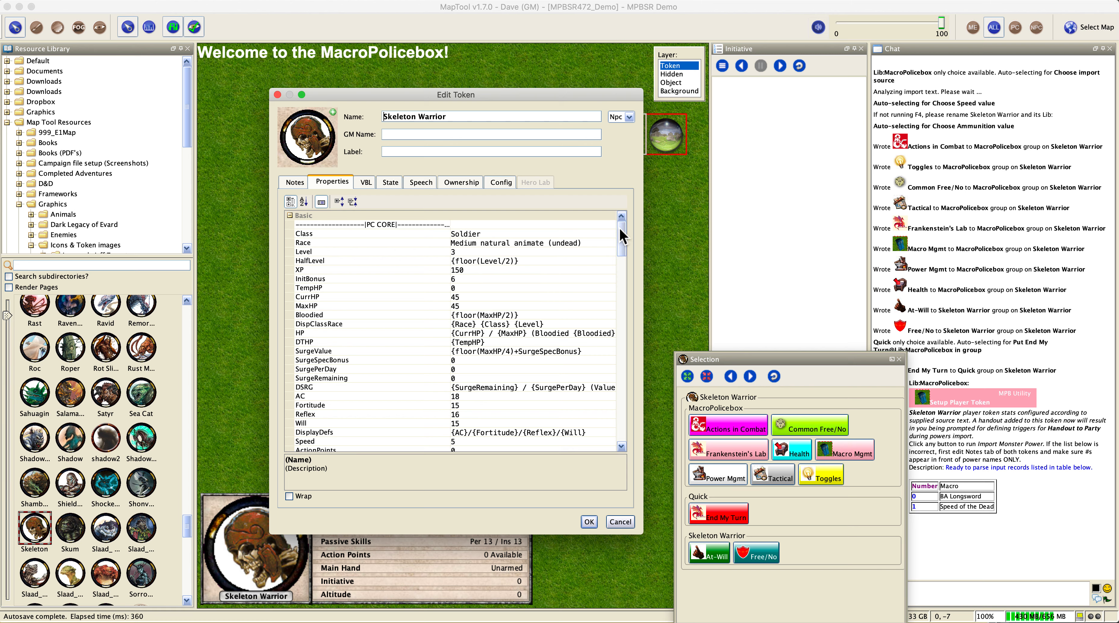
drag(619, 229, 619, 248)
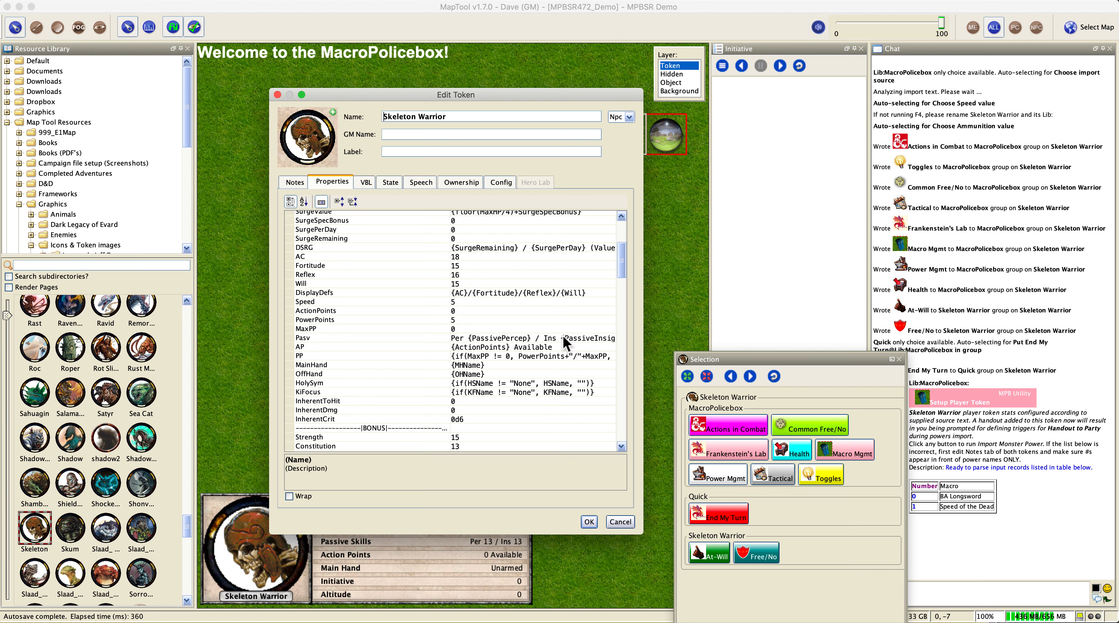
drag(626, 266, 641, 235)
Examine the Skeleton Warrior token's configuration, ownership and generated power notes, and close its editor.
click(499, 182)
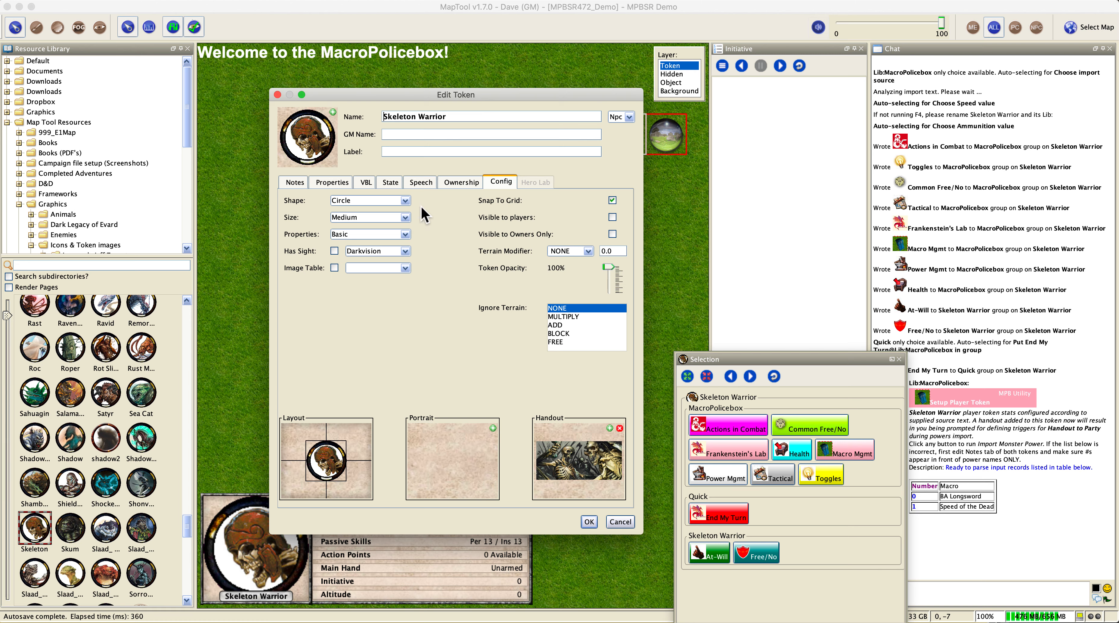
click(460, 183)
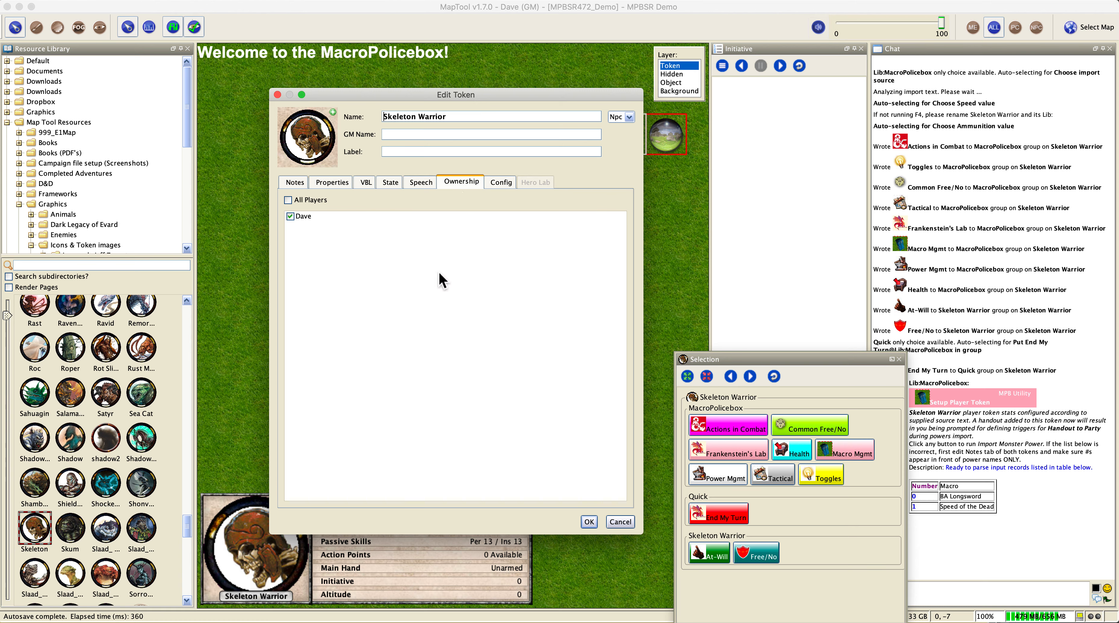
click(294, 182)
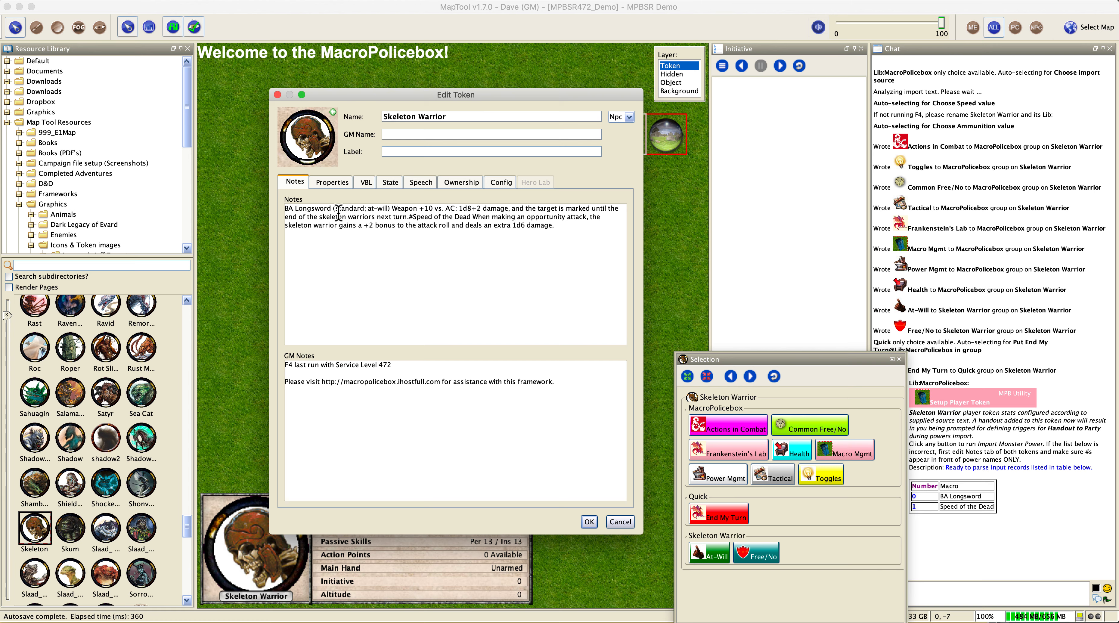
drag(336, 211, 331, 211)
click(392, 211)
click(594, 523)
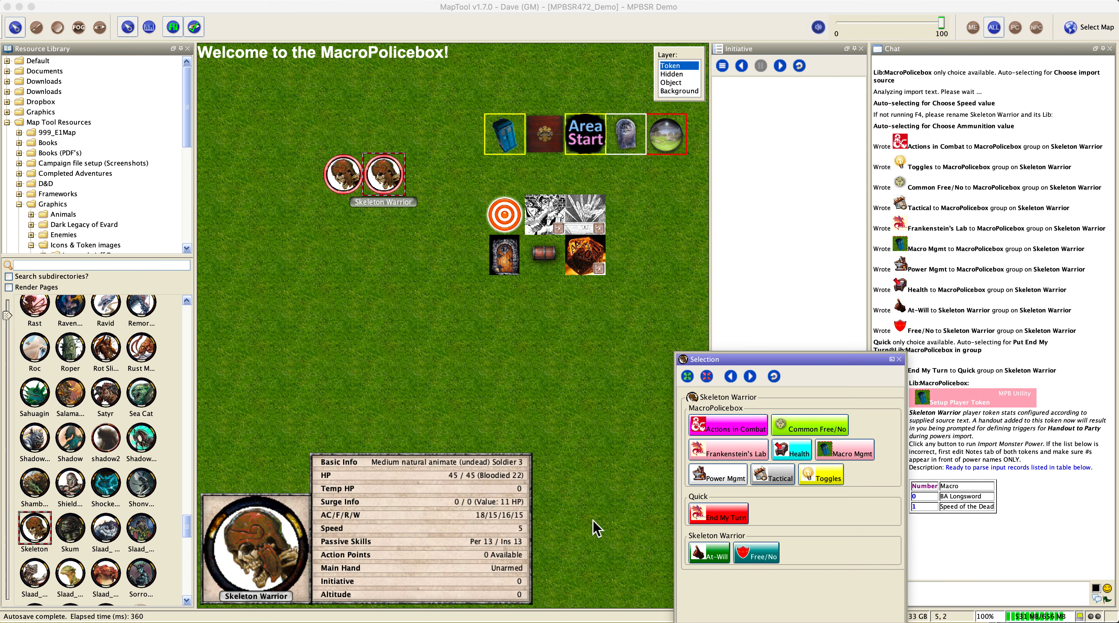
Start Import Monster Power on the Skeleton Warrior token for its powers and traits, beginning with BA Longsword.
click(385, 173)
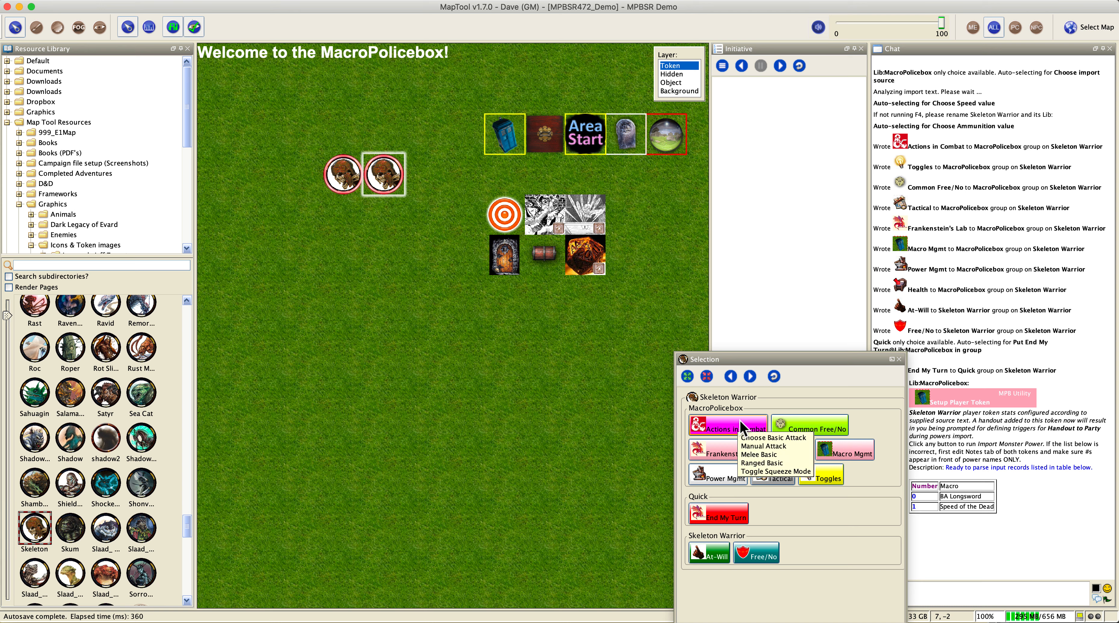
click(844, 451)
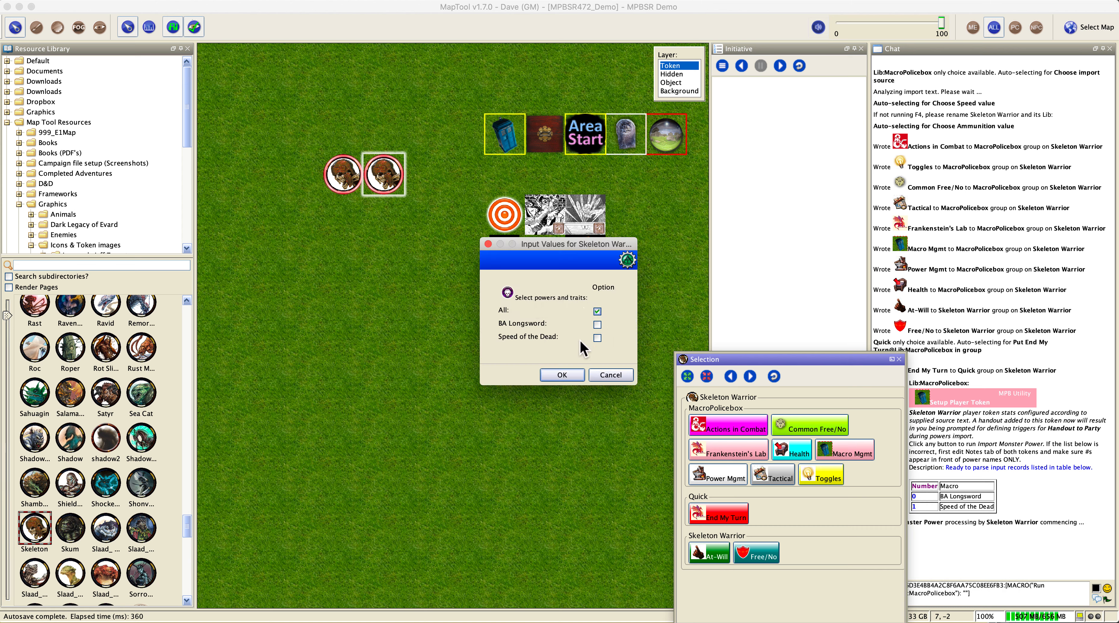
click(597, 324)
click(552, 376)
click(553, 376)
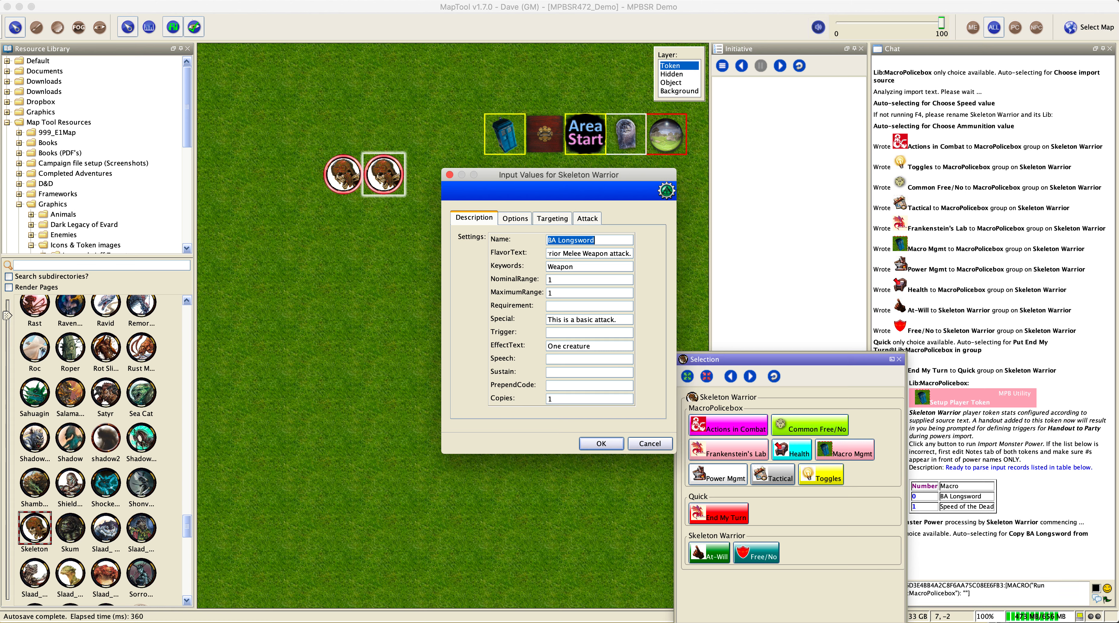
Copy from trap text into BA Longsword's FlavorText: "The blade swings with such fluidic grace that its hard to tell where the bone ends and the metal begins!".
key(super+Tab)
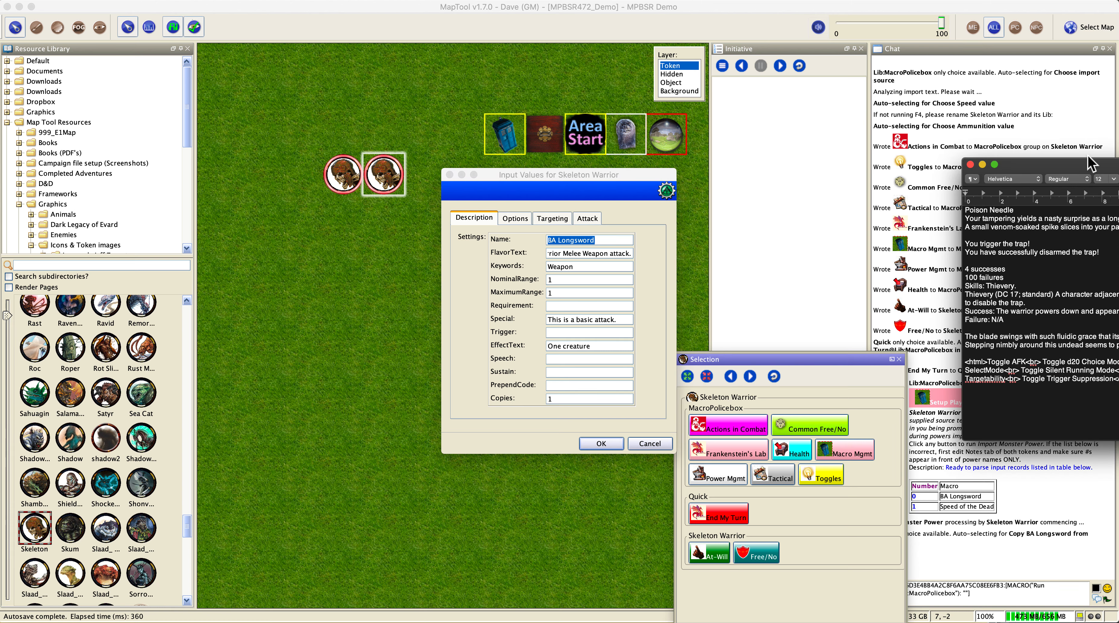
drag(1087, 166, 846, 131)
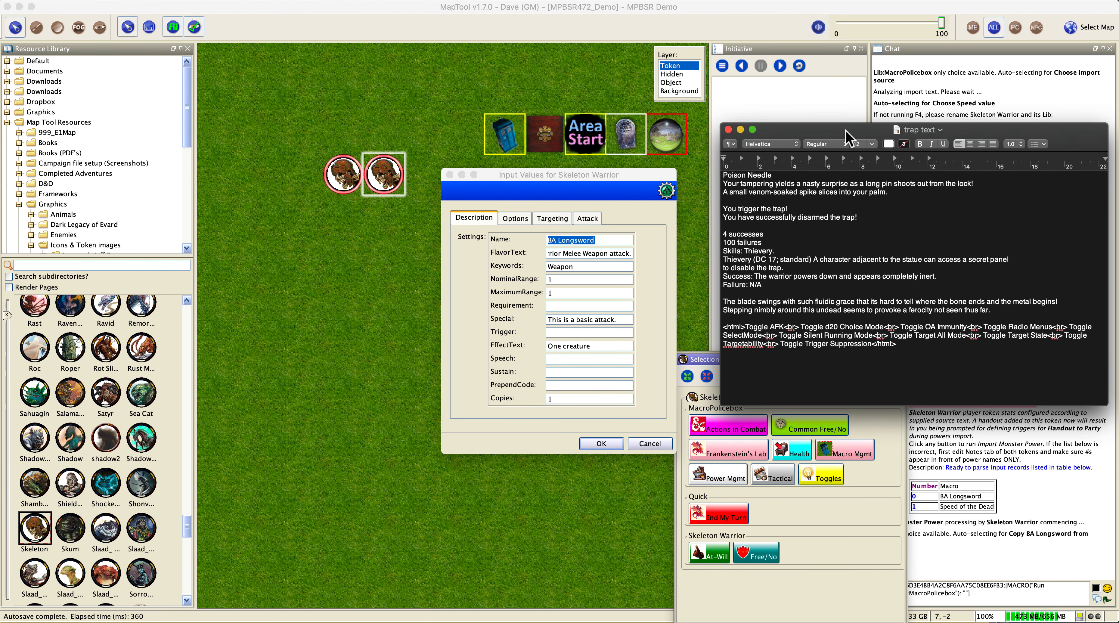
click(1061, 303)
drag(1061, 302, 723, 302)
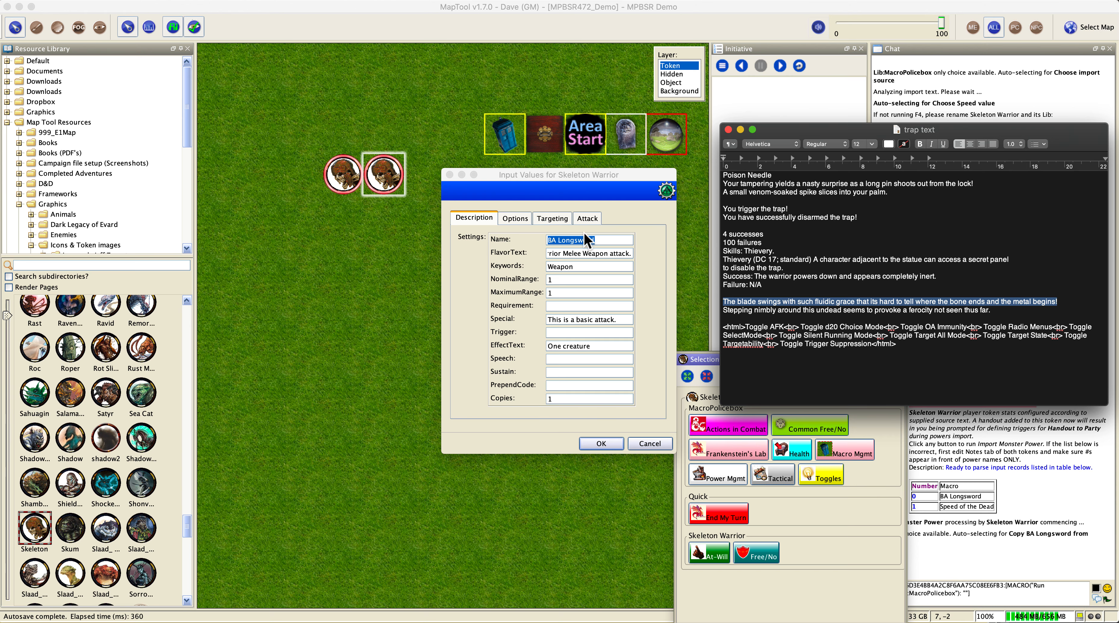
click(578, 252)
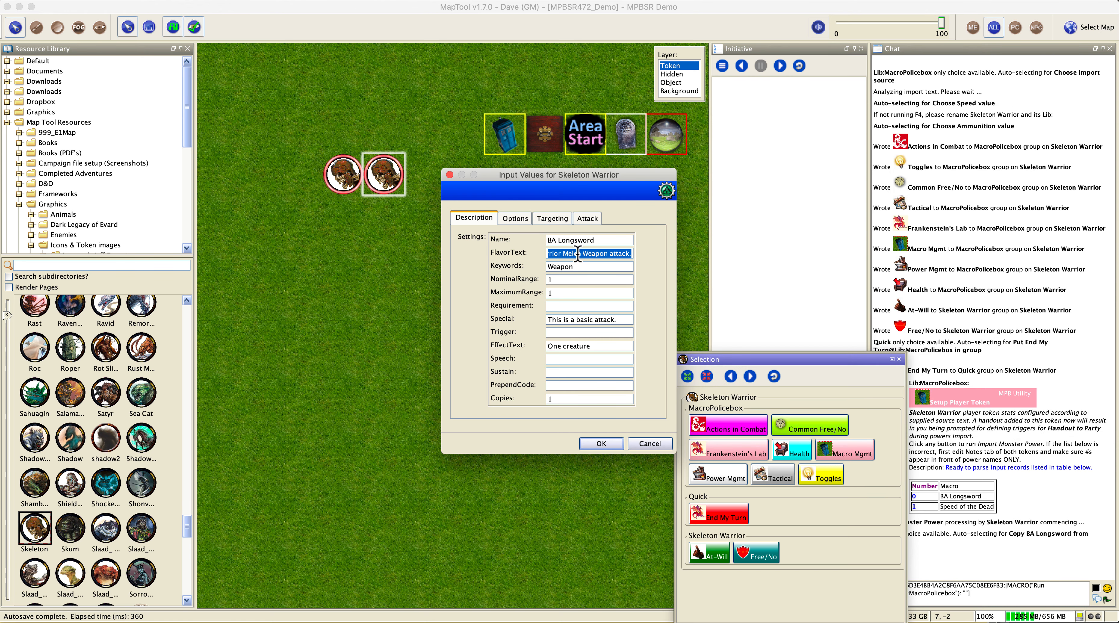
key(super+v)
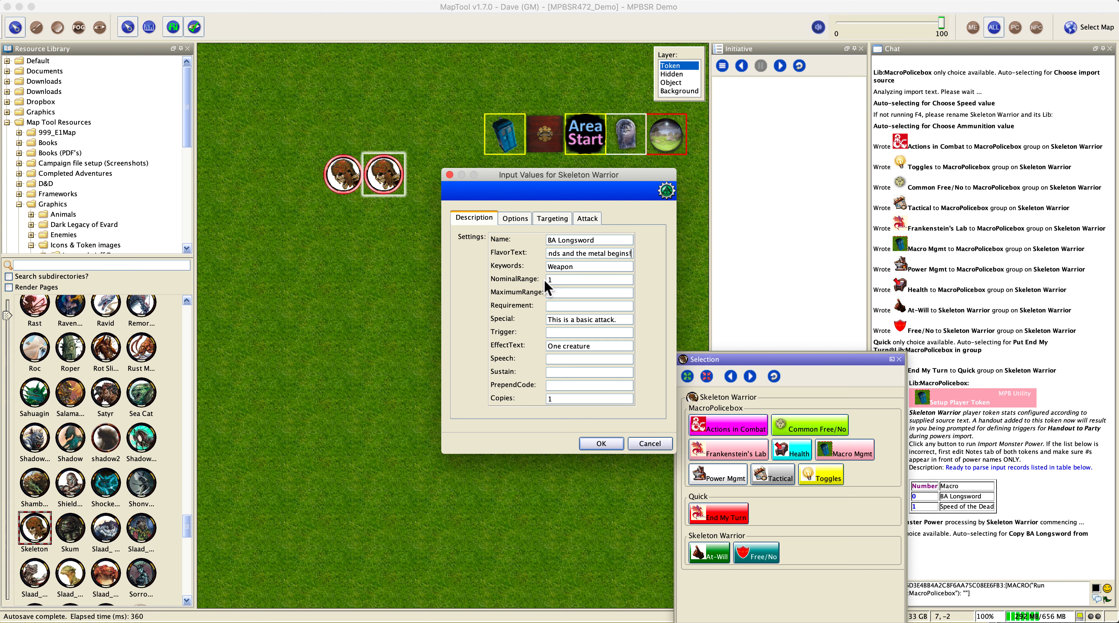
Examine BA Longsword's description, options, targeting and attack settings, including the full hit text.
click(511, 216)
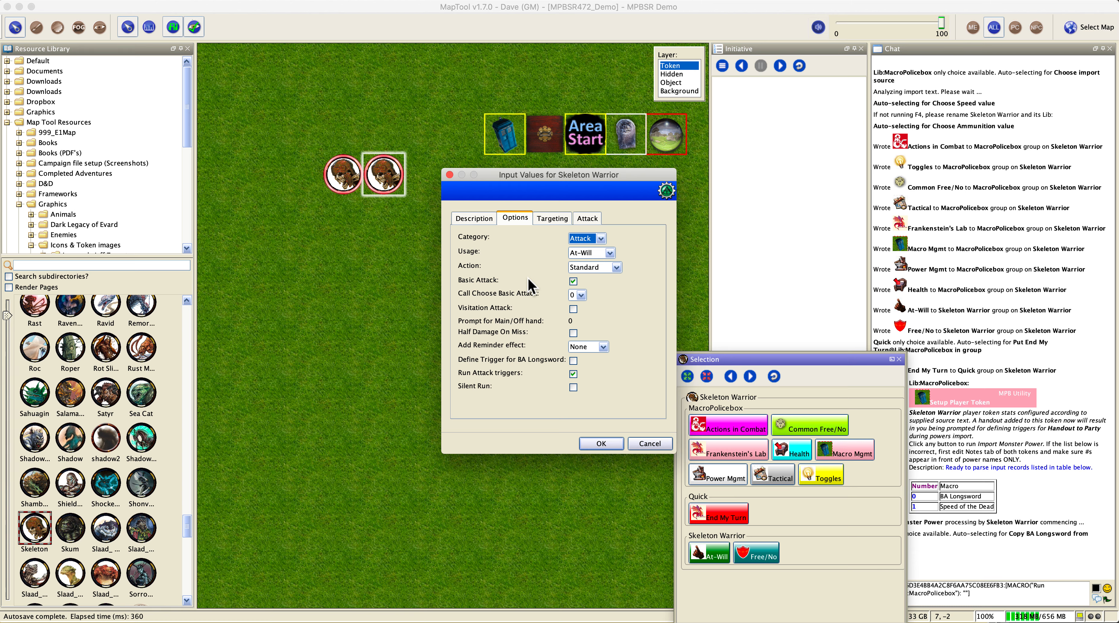
click(550, 220)
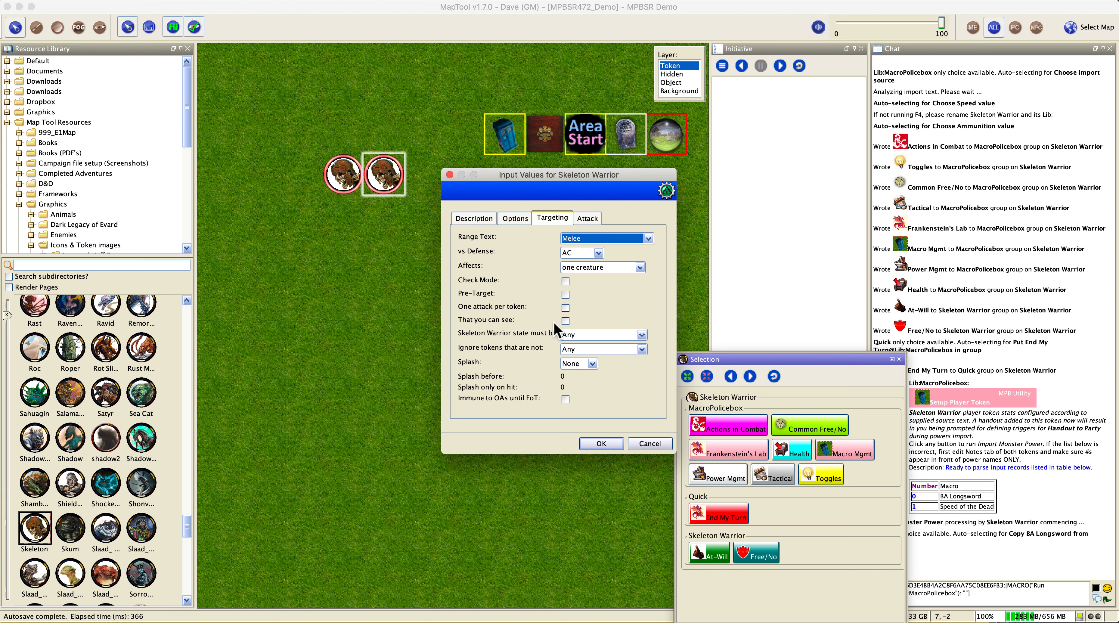
click(587, 219)
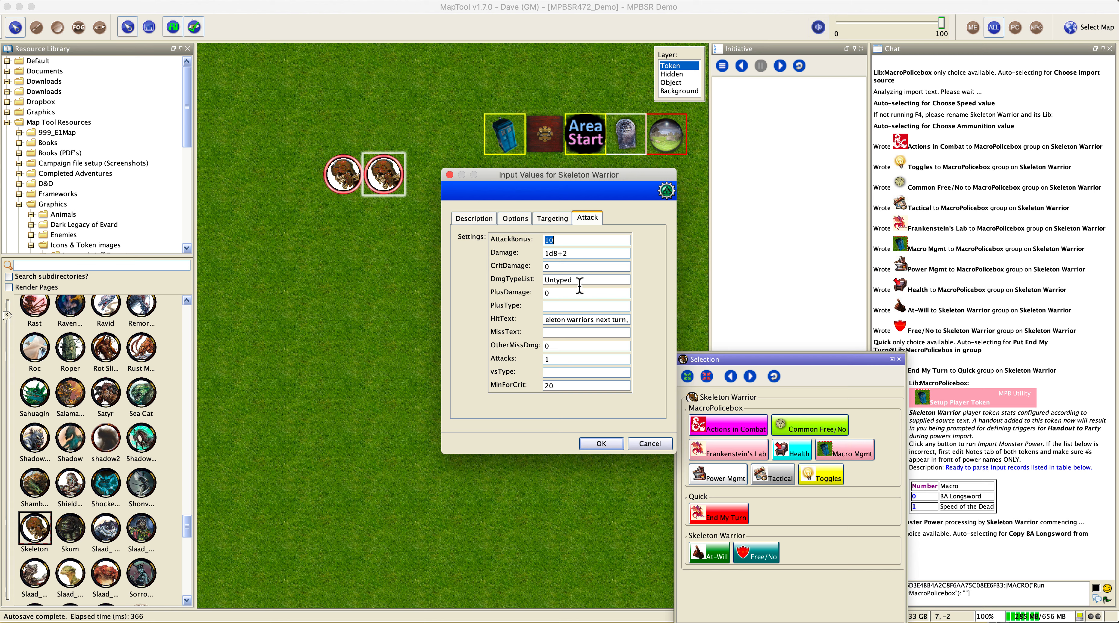
drag(571, 322, 512, 315)
drag(549, 321, 645, 327)
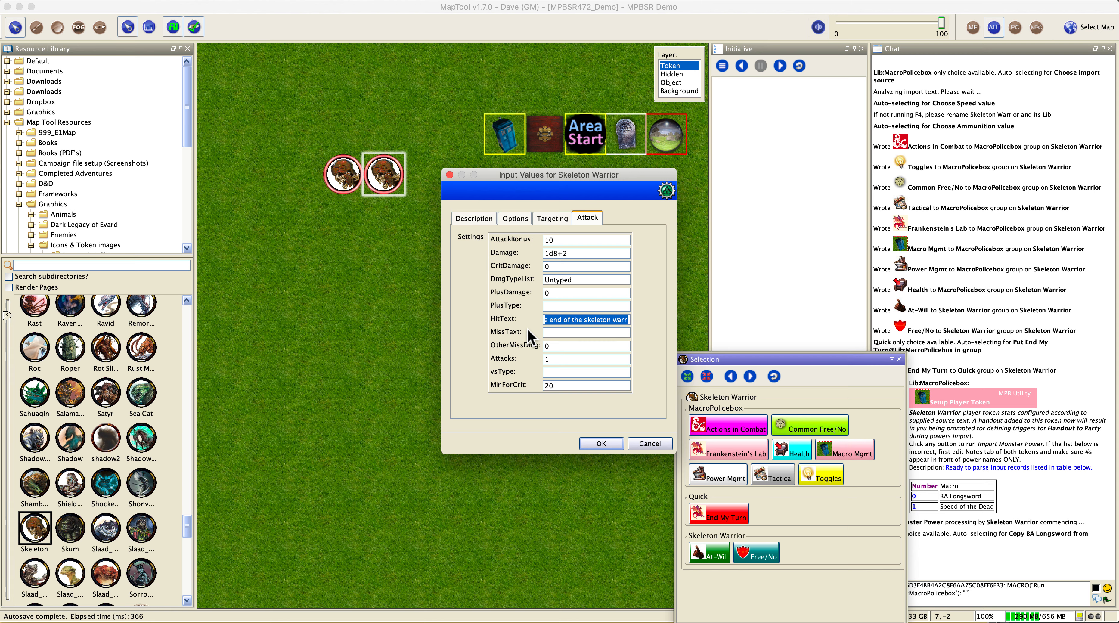
click(552, 218)
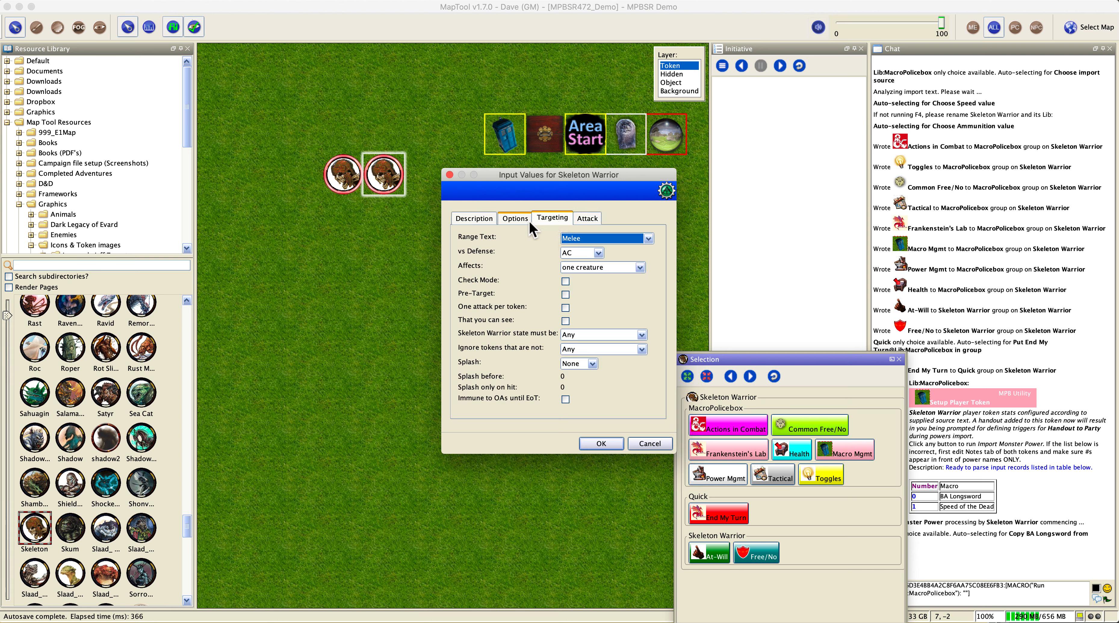
click(521, 219)
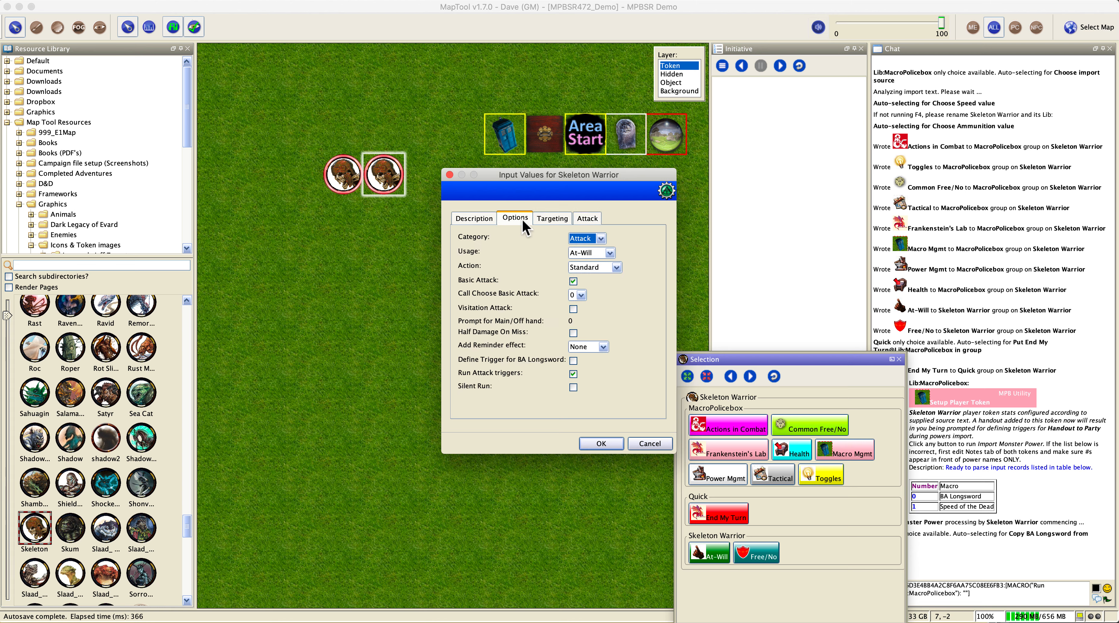
click(481, 220)
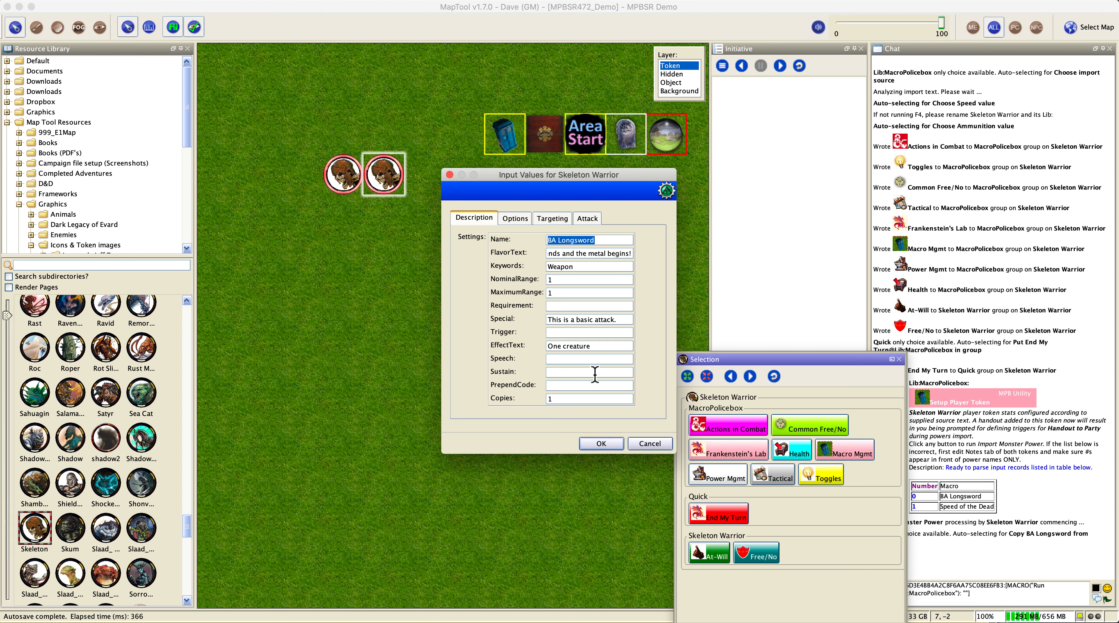
click(516, 220)
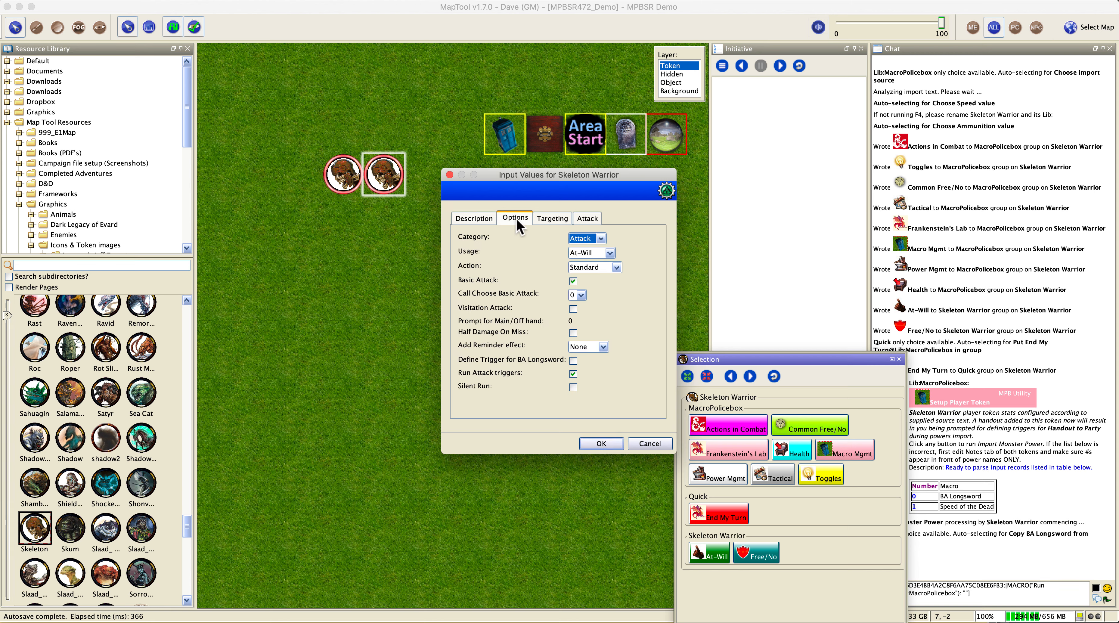
click(563, 218)
click(585, 218)
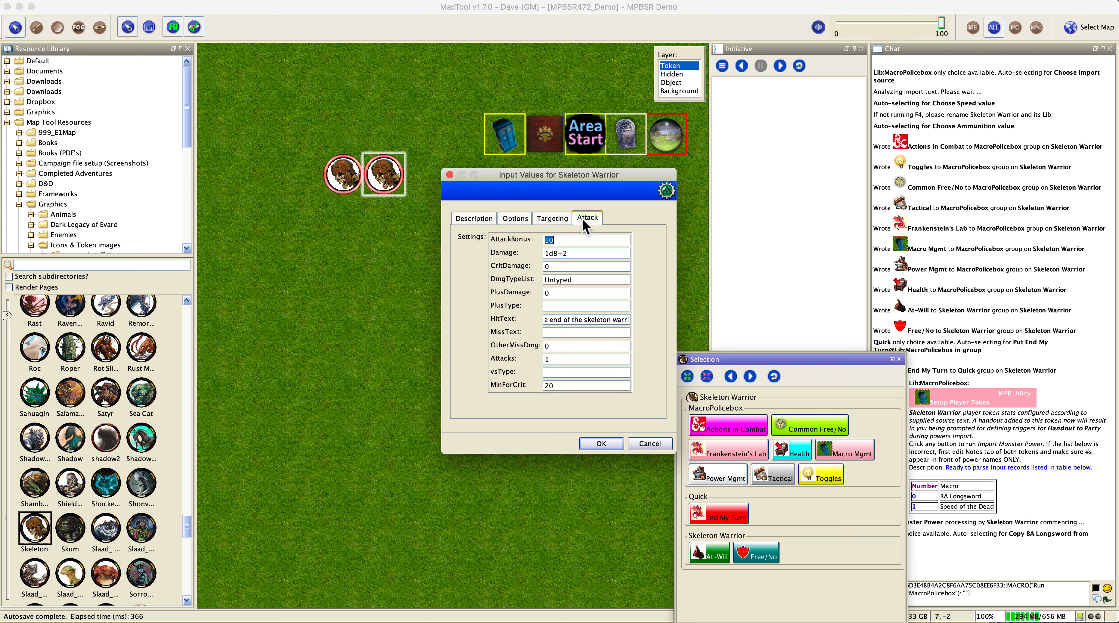
Accept the BA Longsword power settings and create its BA Longsword-BasicMark effect with the offered settings.
click(486, 221)
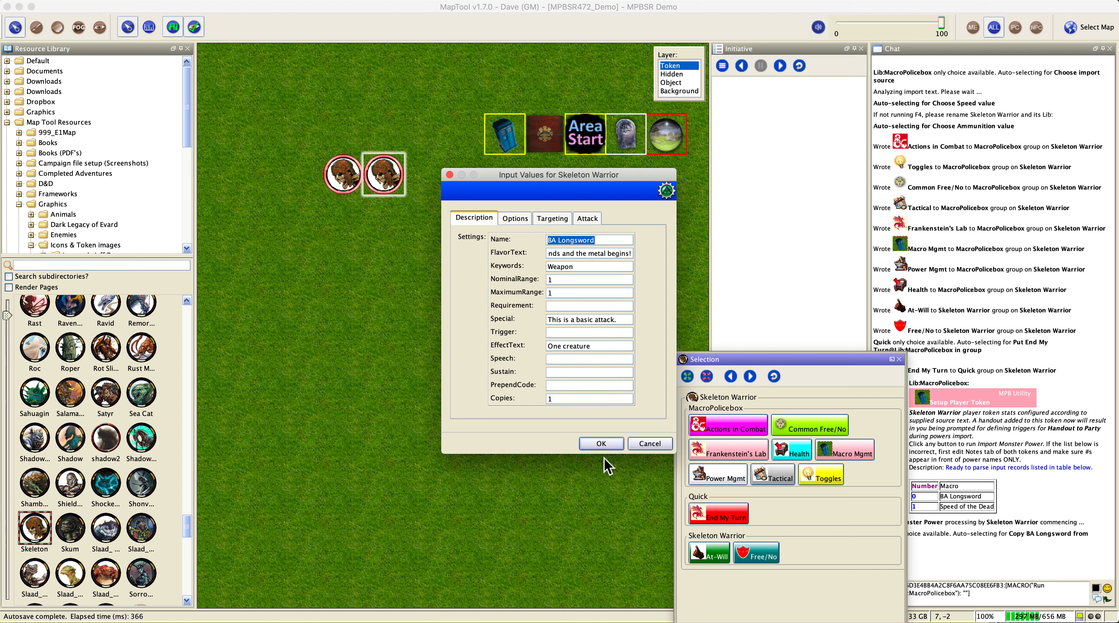
click(605, 444)
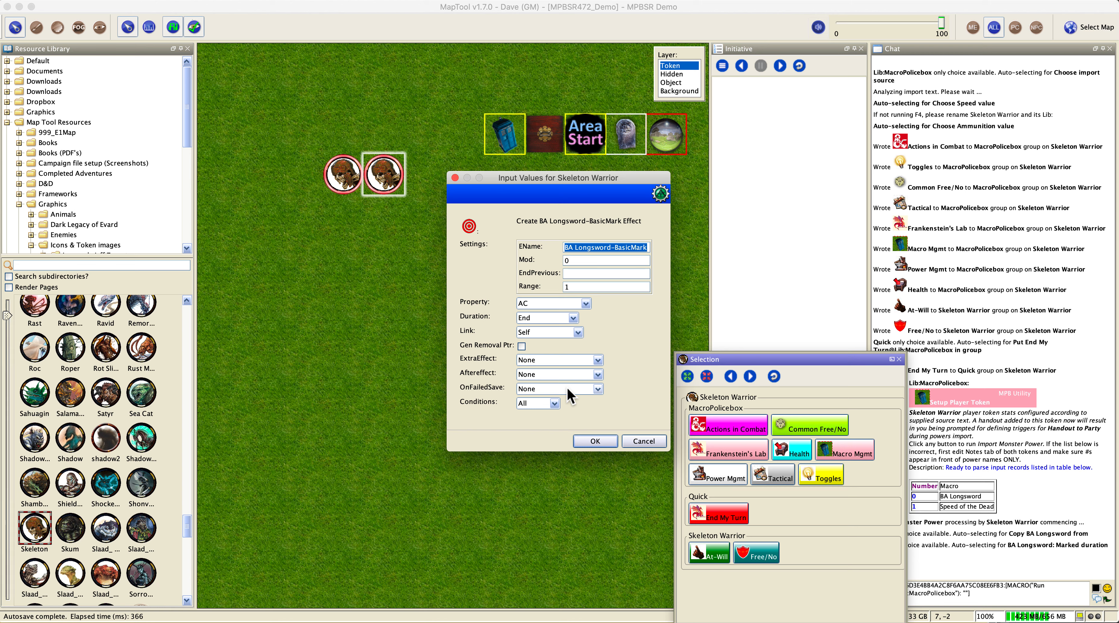
click(599, 441)
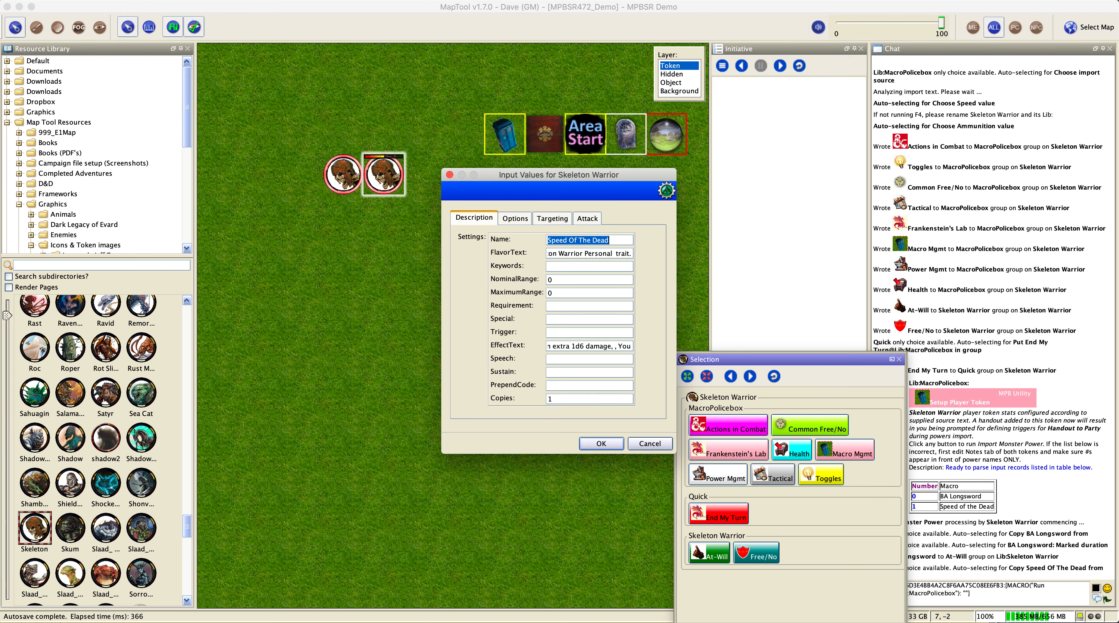
Copy from trap text into Speed Of The Dead's FlavorText: "Stepping nimbly around this undead seems to provoke a ferocity not seen thus far.".
key(super+Tab)
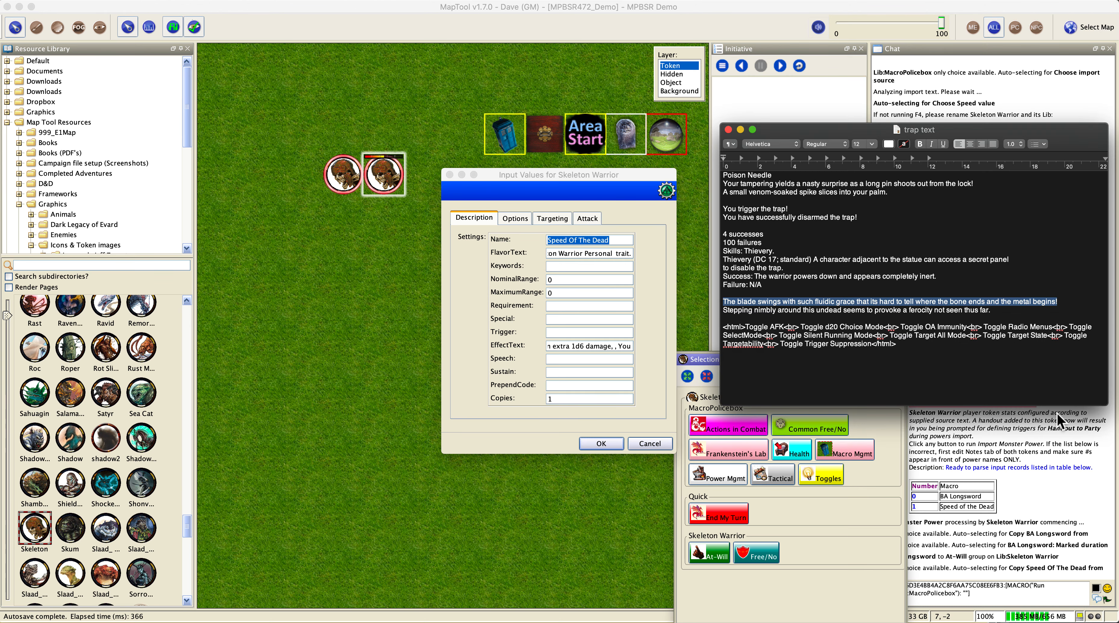
drag(995, 311, 719, 309)
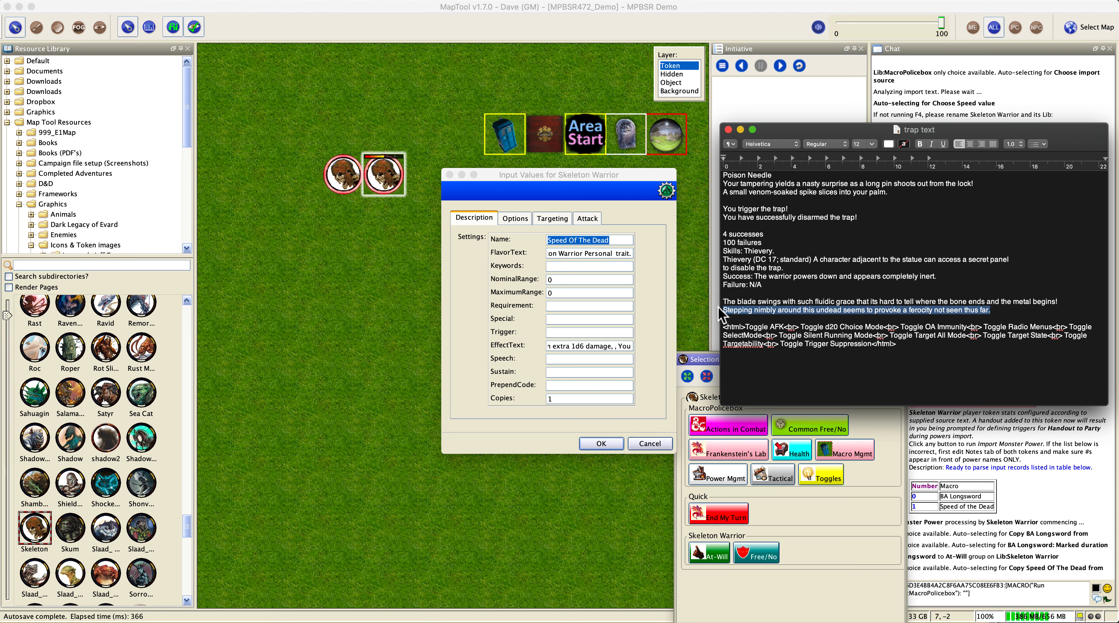
click(595, 254)
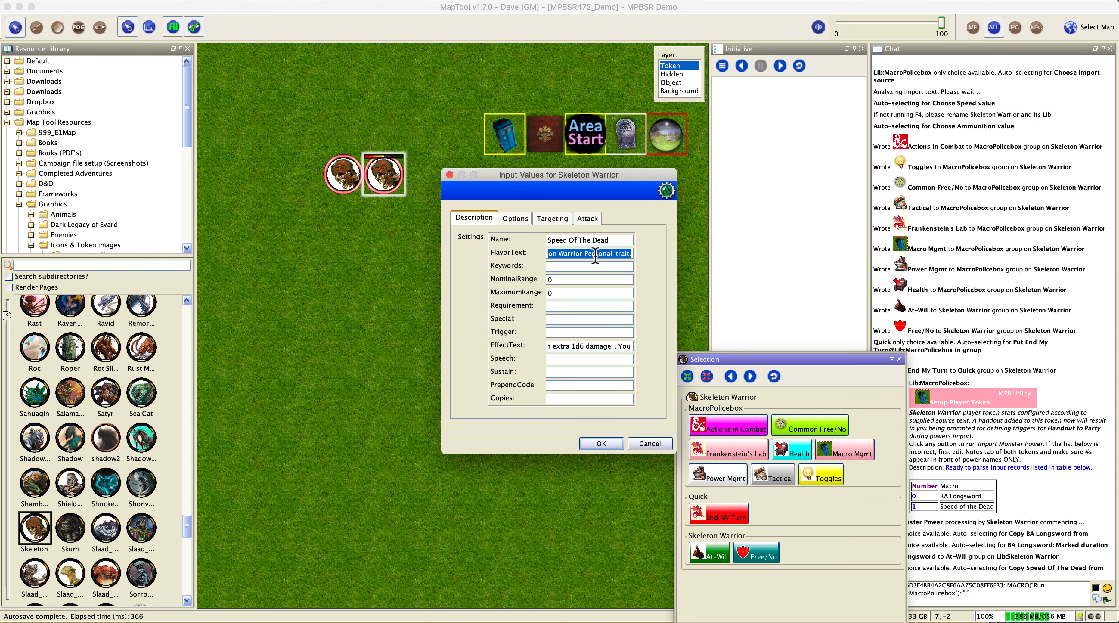
key(super+v)
Examine Speed Of The Dead's full effect text and its options, targeting and attack settings.
click(571, 347)
drag(571, 349, 514, 344)
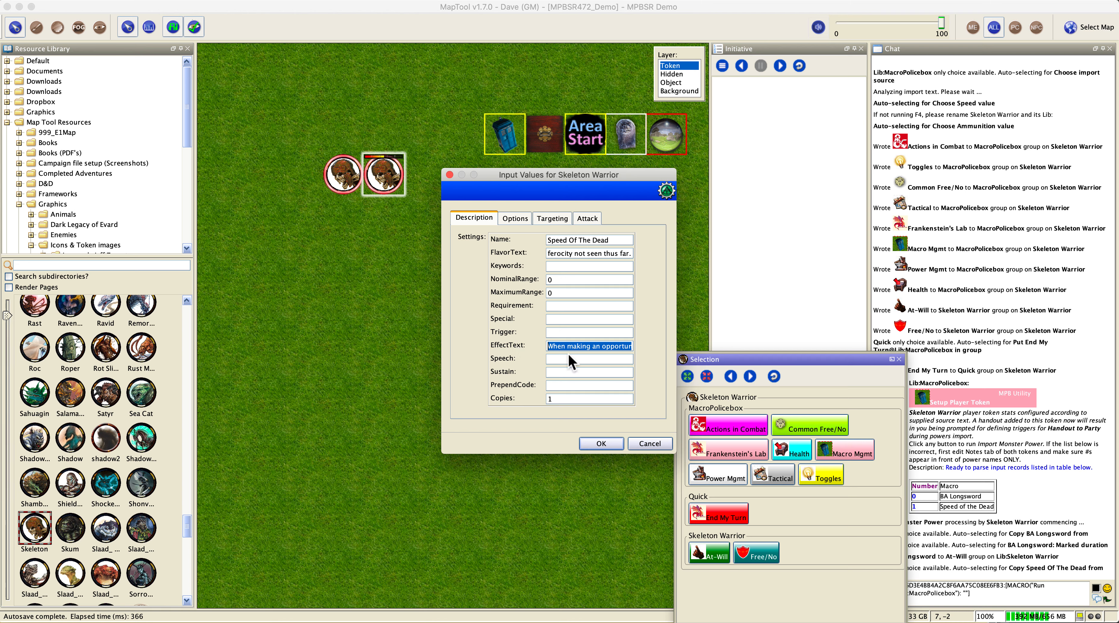
click(519, 217)
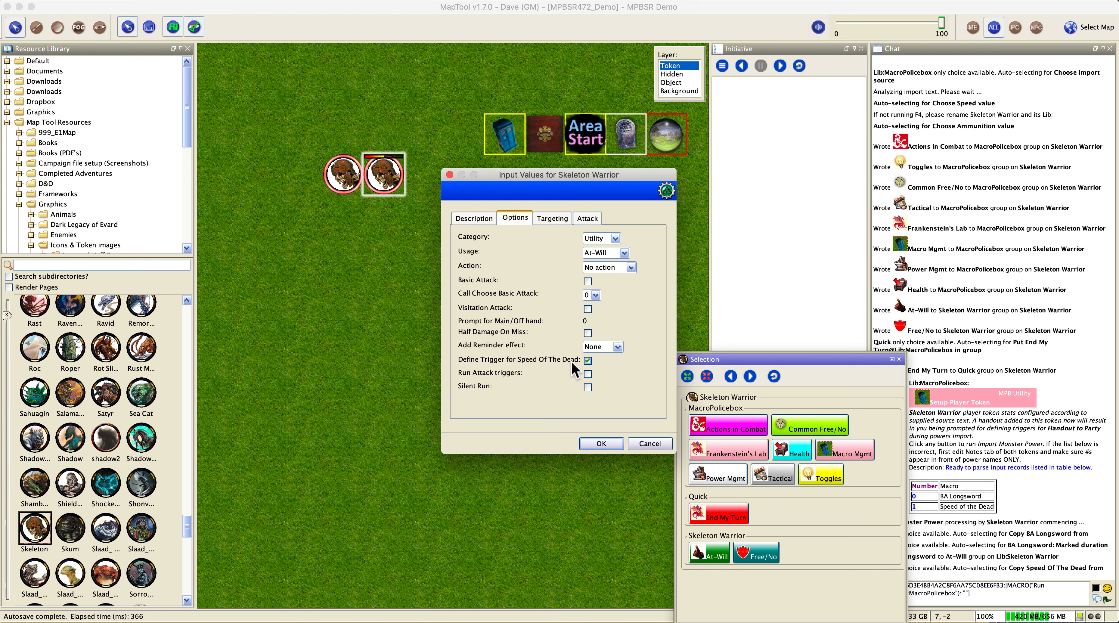
click(552, 218)
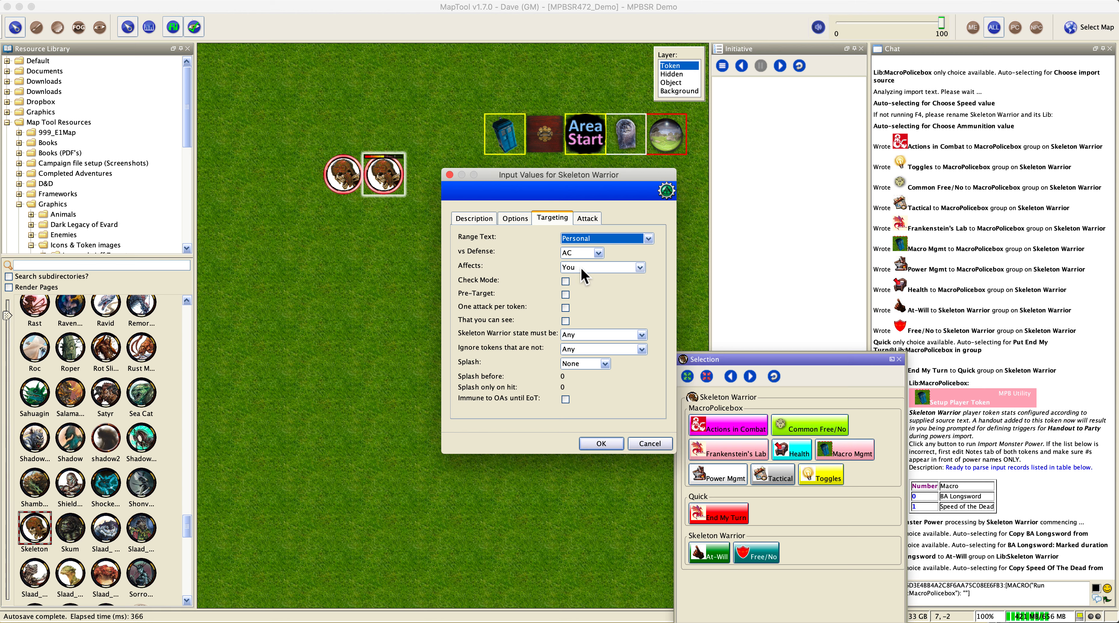
click(587, 216)
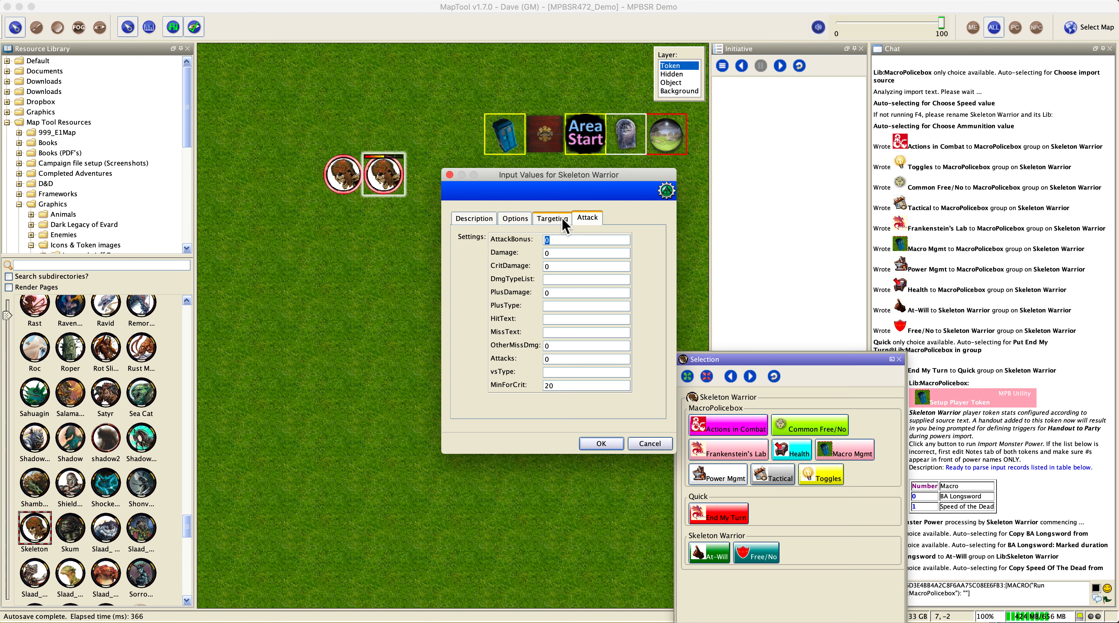
click(552, 218)
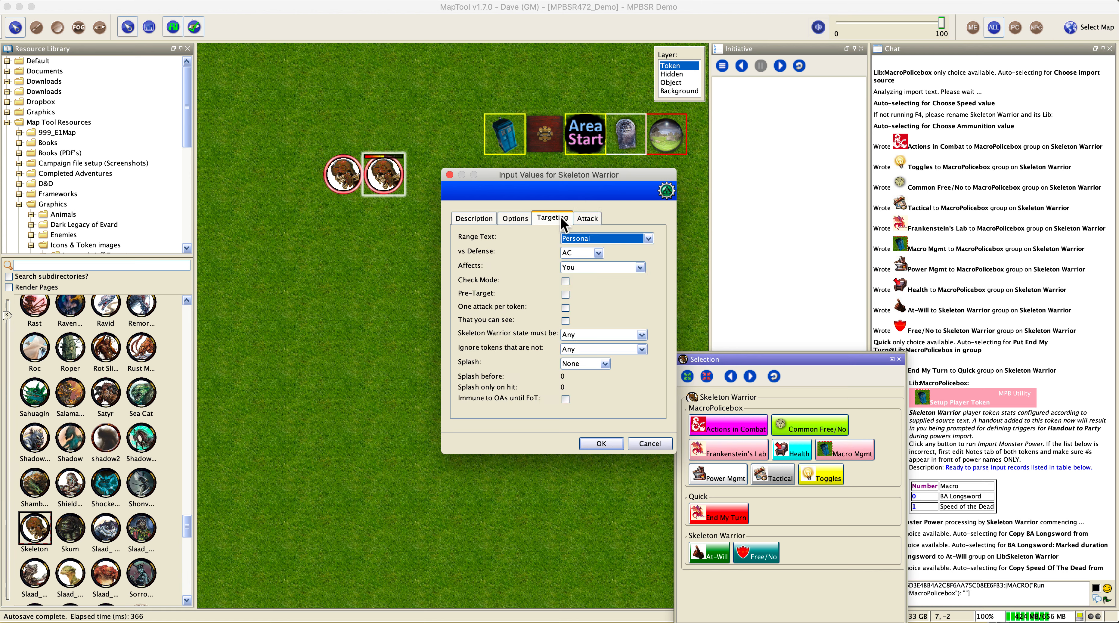
click(519, 218)
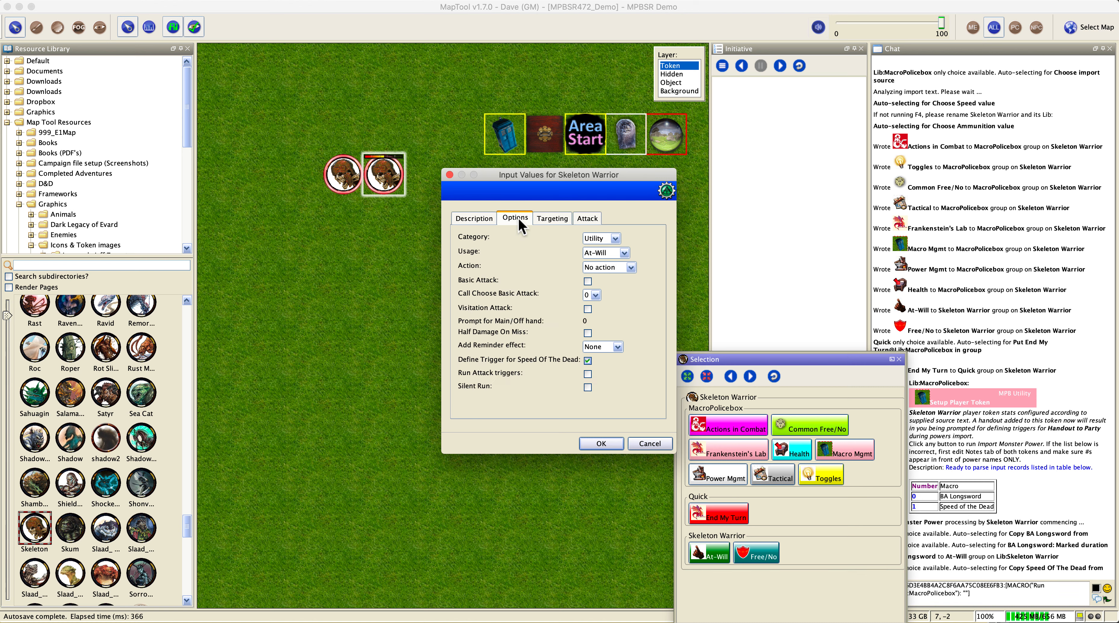
click(482, 218)
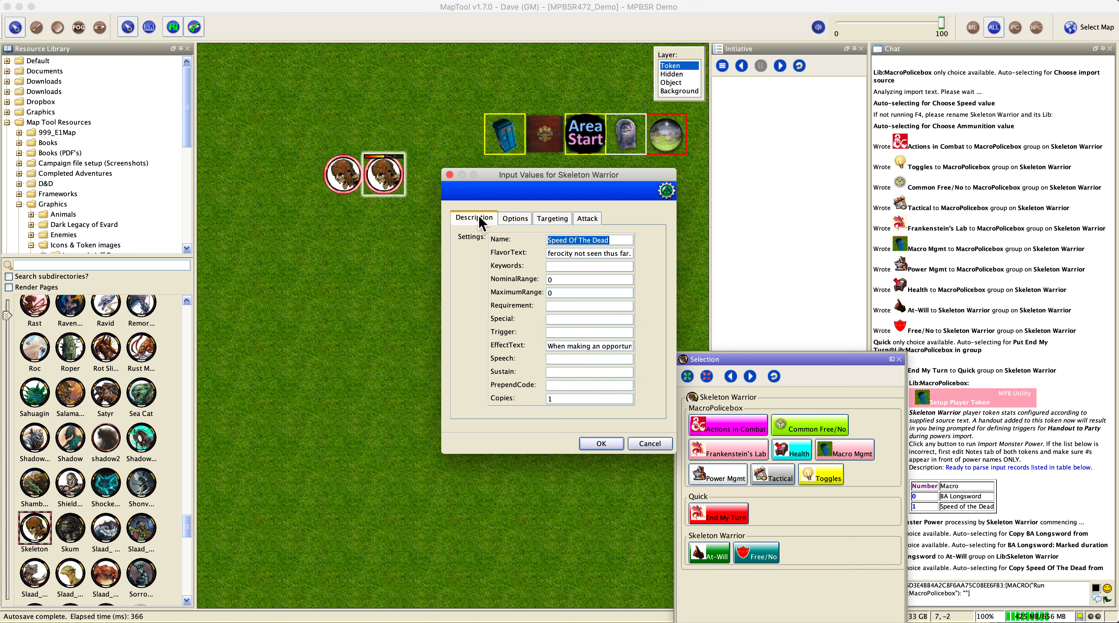
Accept Speed Of The Dead with its extra 1d6 implemented as Bonus, and create its AttackBonus effect with Mod 2 and Range 0.
click(604, 445)
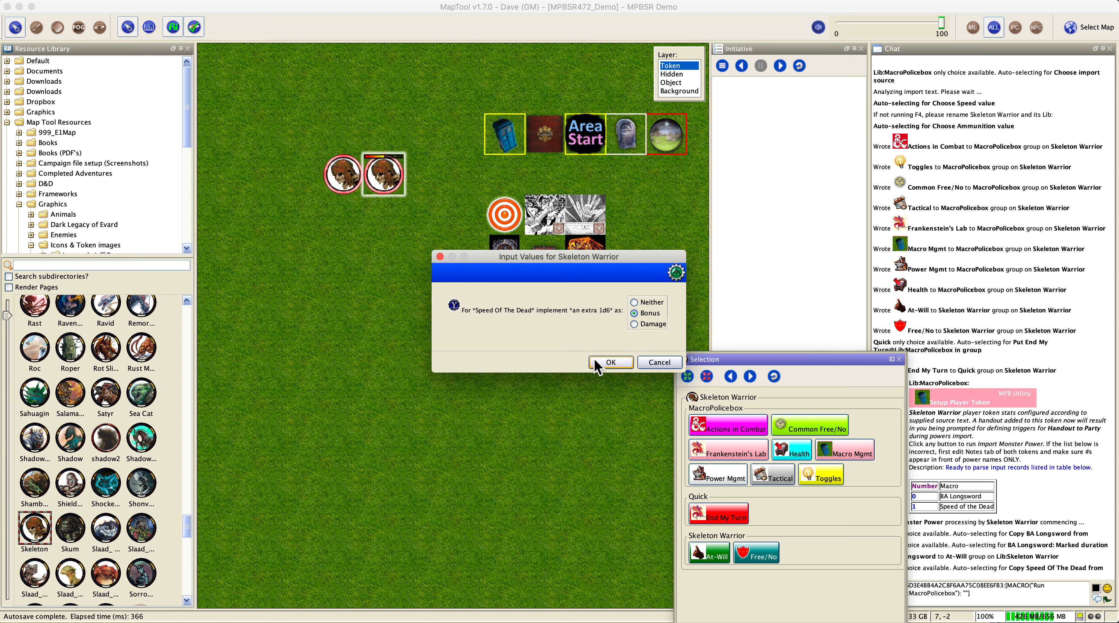
click(614, 365)
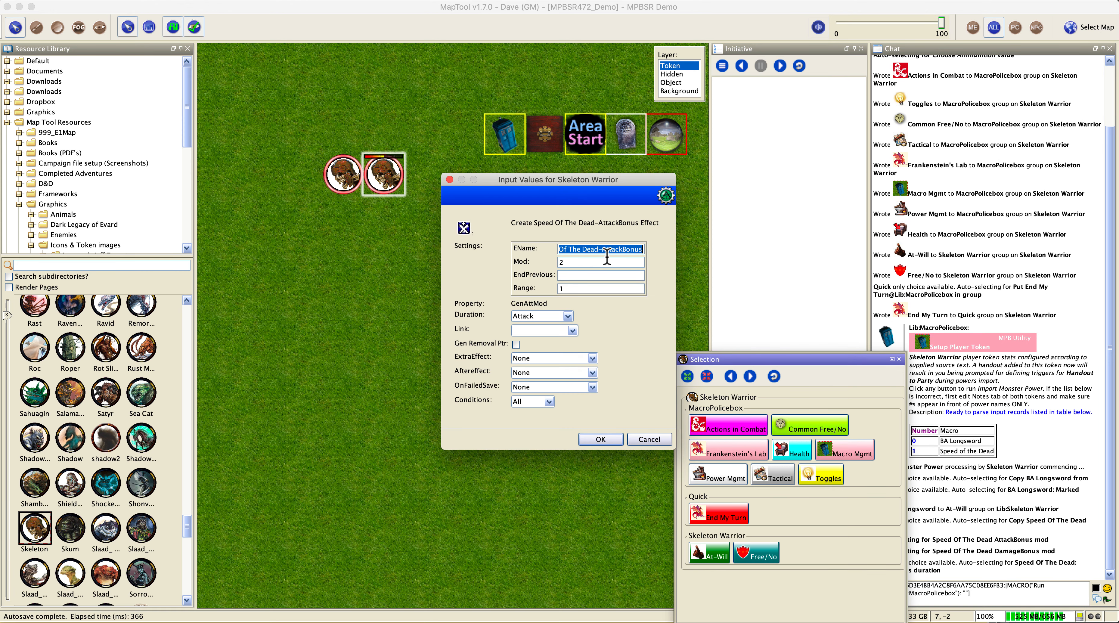
click(580, 290)
text(0)
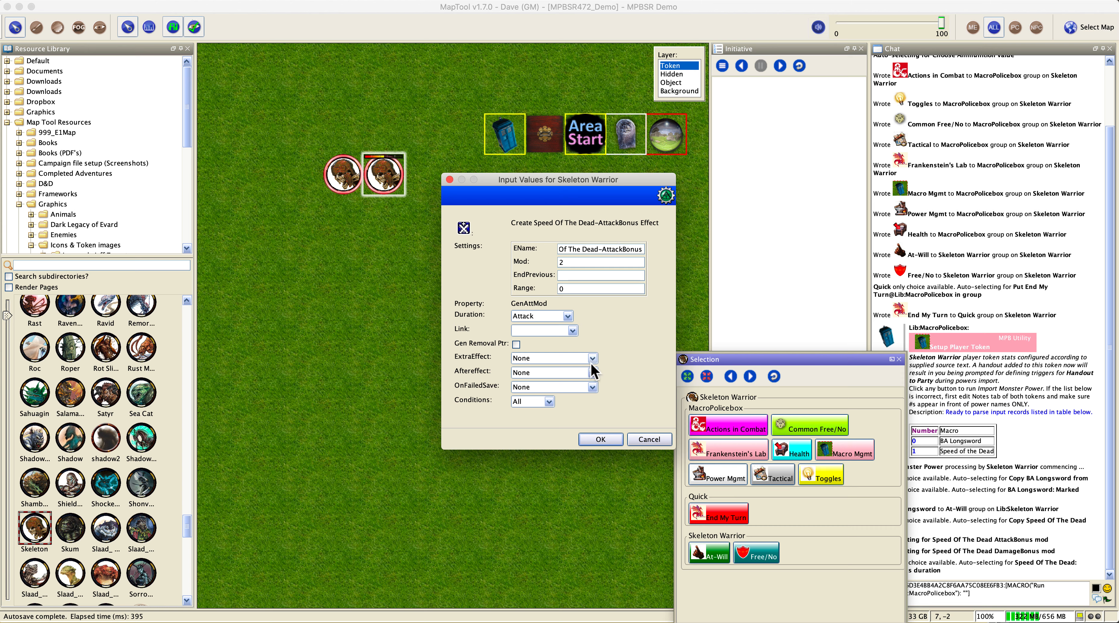
click(592, 443)
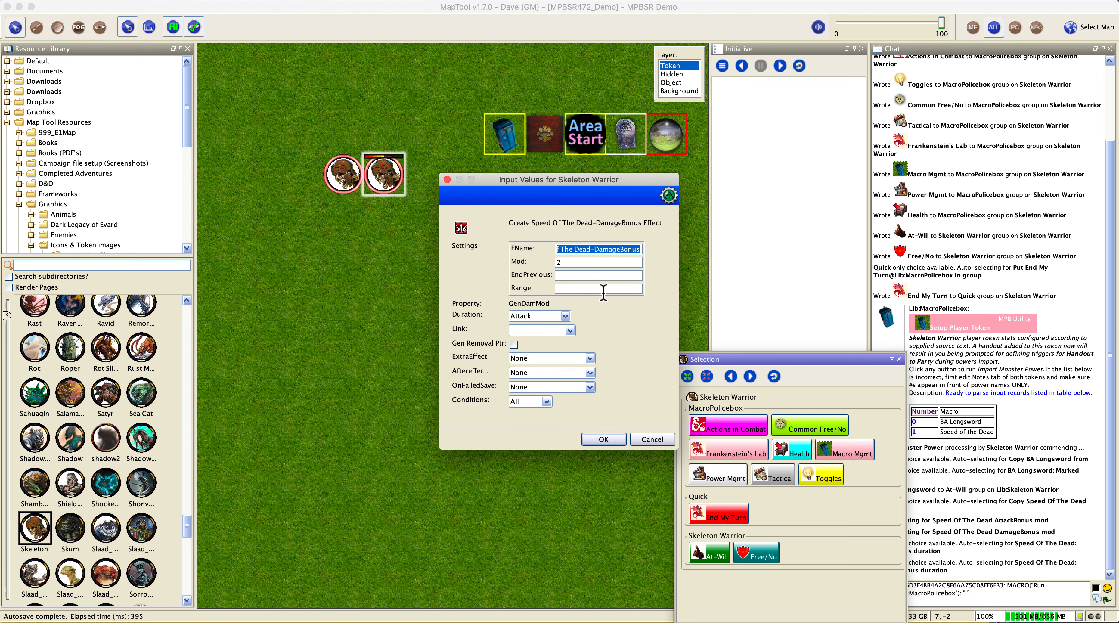
Create the Speed Of The Dead-DamageBonus effect with Mod 1d6 and Range 0, and accept the offered ally targeting for both bonuses.
click(580, 251)
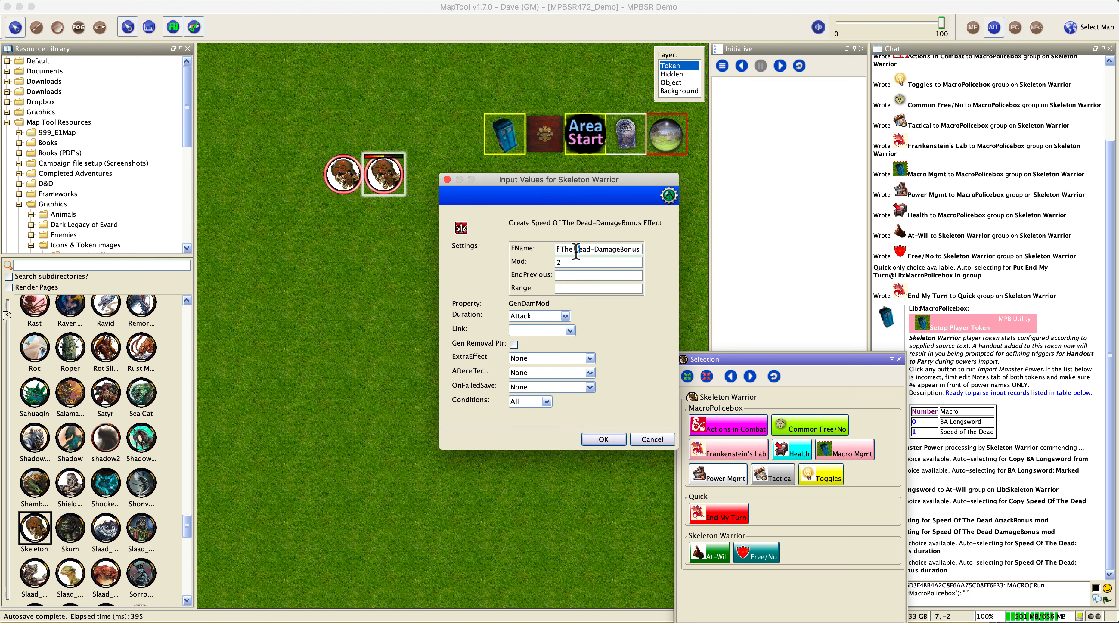
drag(580, 250, 525, 254)
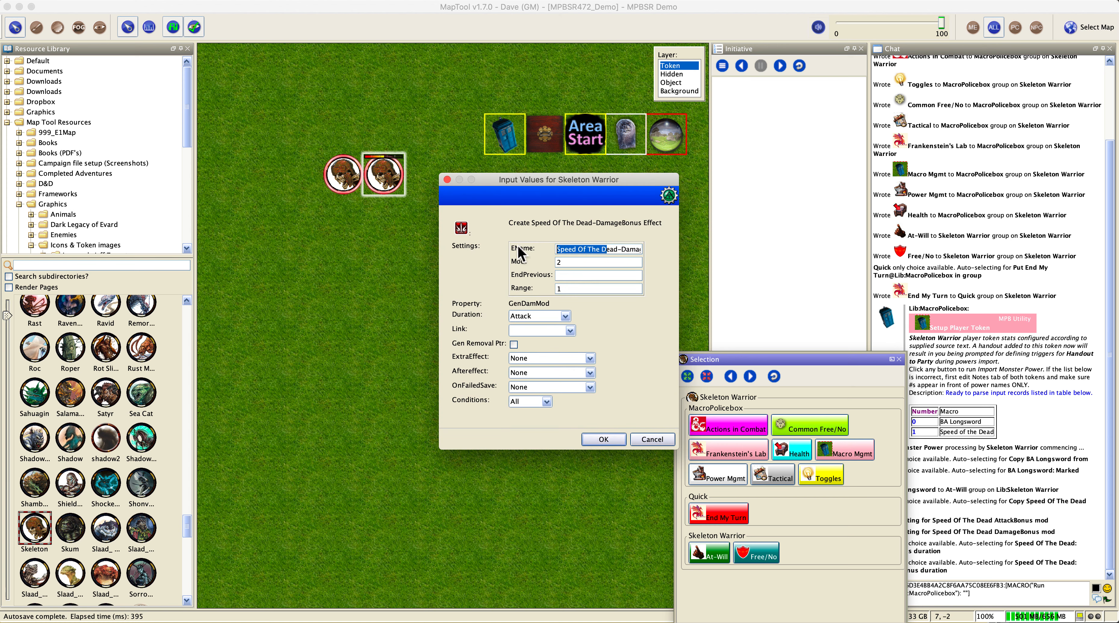
click(578, 264)
text(d6)
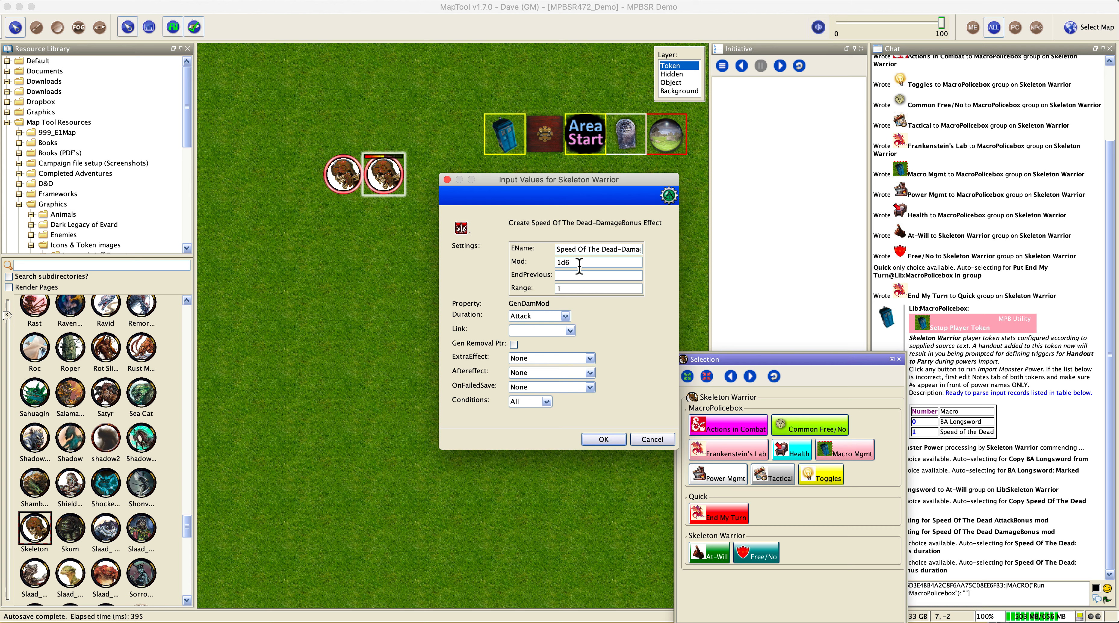
double_click(570, 289)
text(0)
click(603, 439)
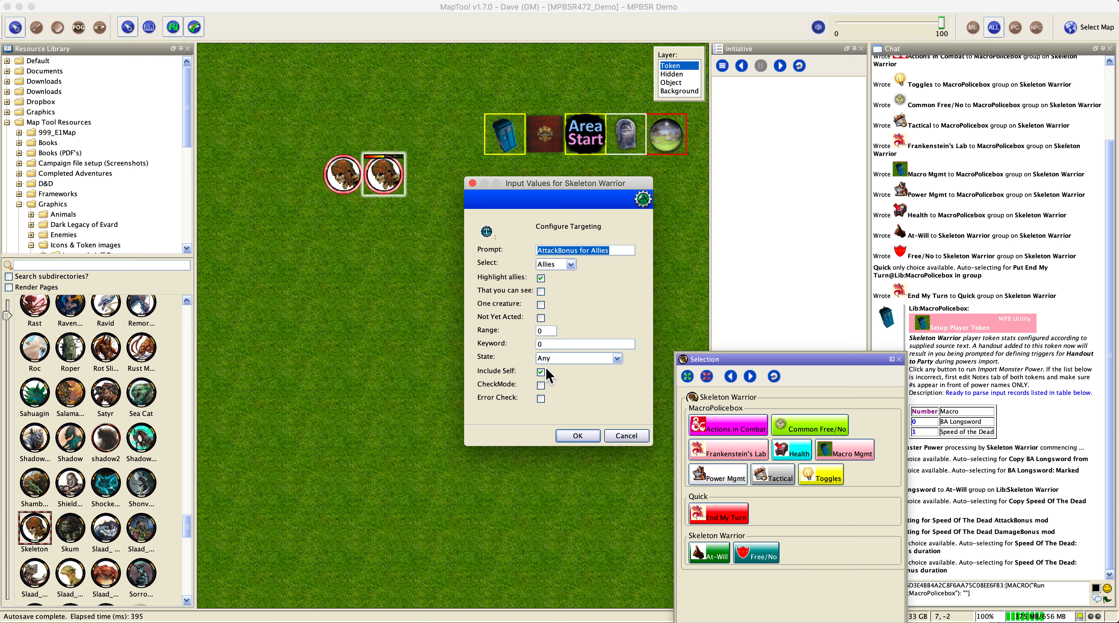
click(577, 436)
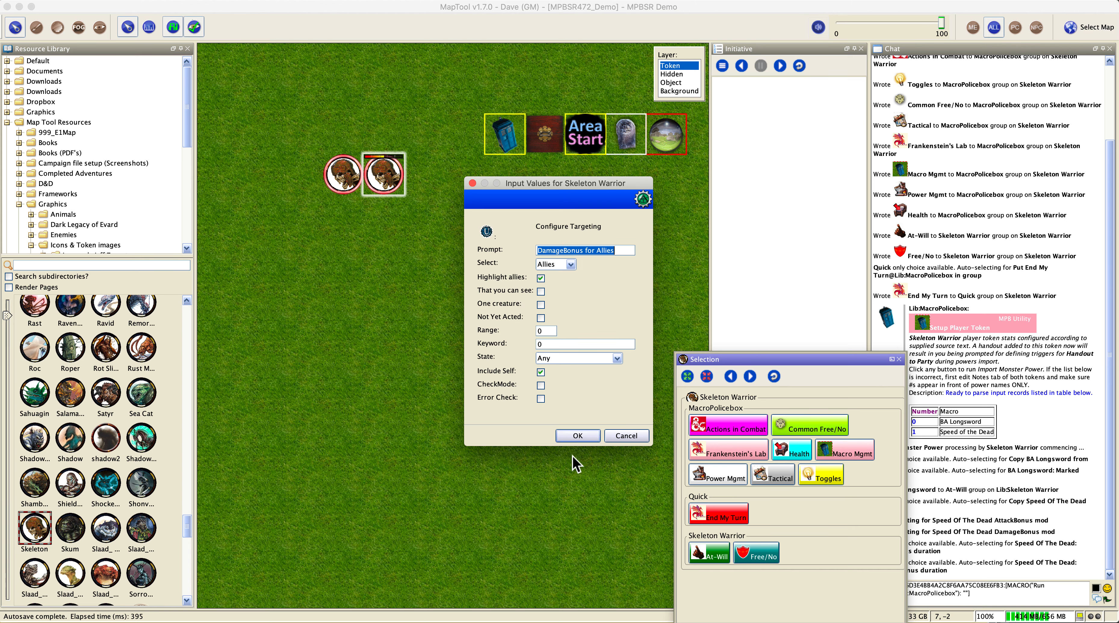
click(578, 437)
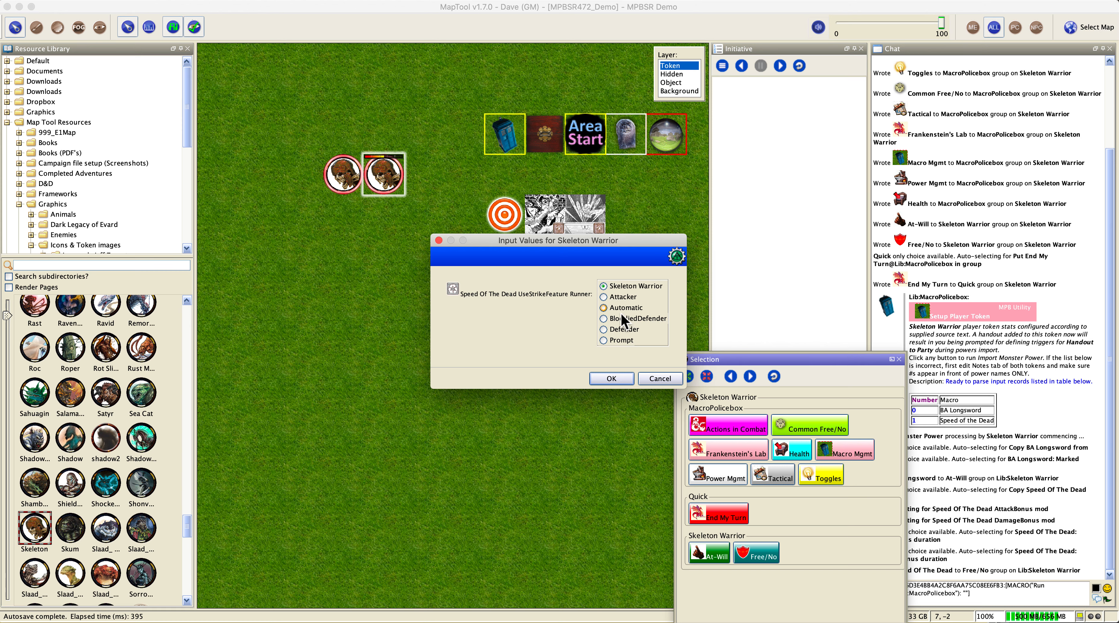
Accept Skeleton Warrior as the UseStrikeFeature runner and enable displaying the handout at Initiative to finish the import.
click(613, 373)
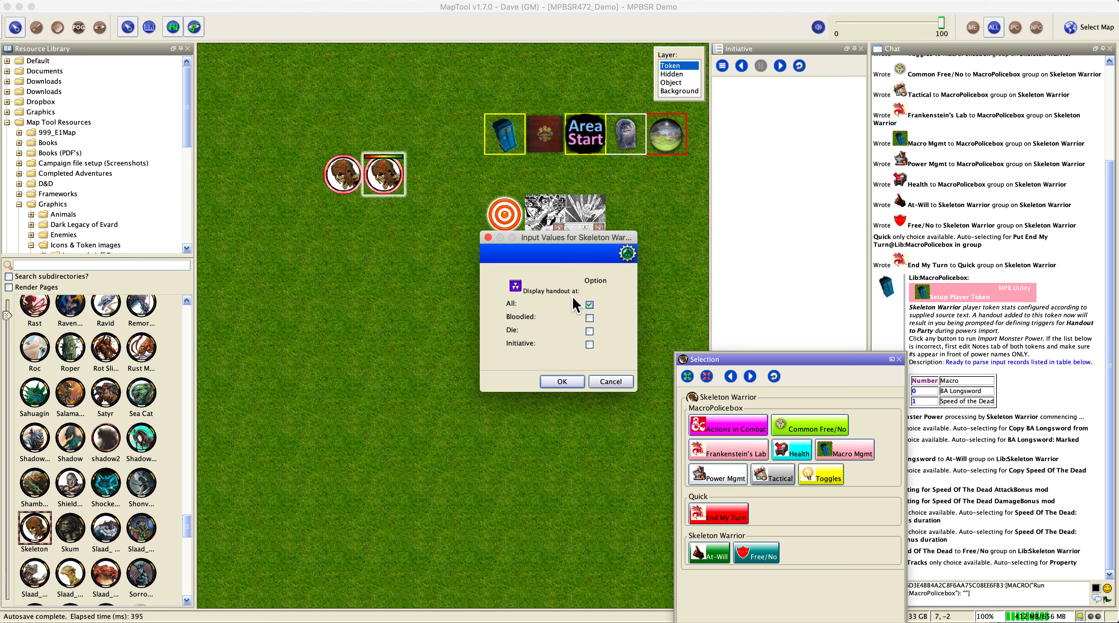
click(590, 344)
click(561, 382)
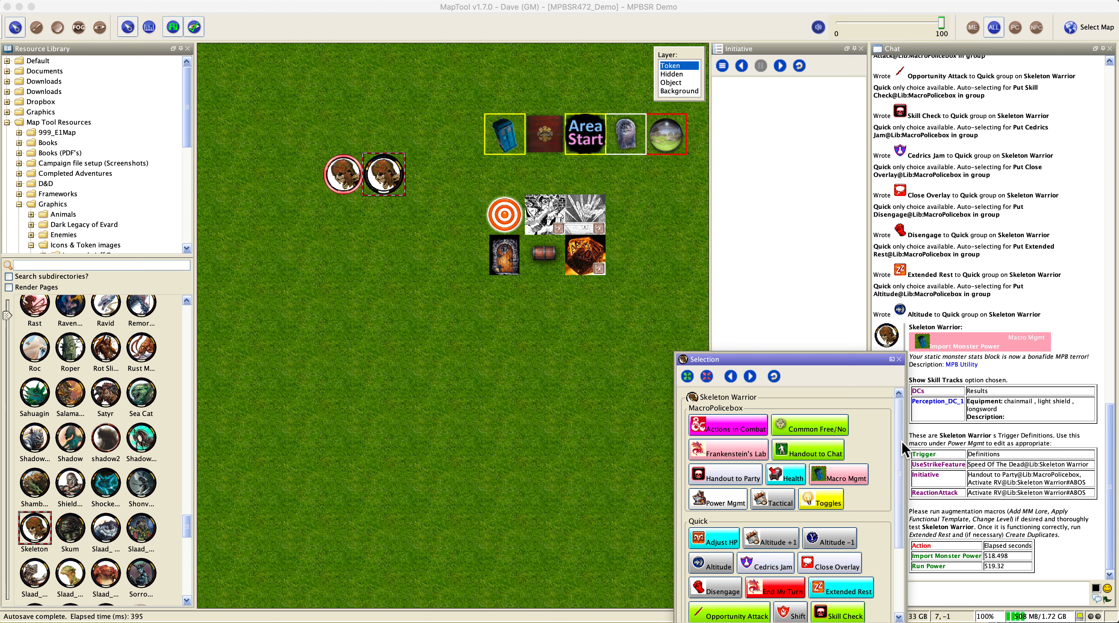
Examine the Lib:Skeleton Warrior token's Activate RV macro code, including its vulnerability, immunity and resistance entries.
drag(901, 441, 896, 512)
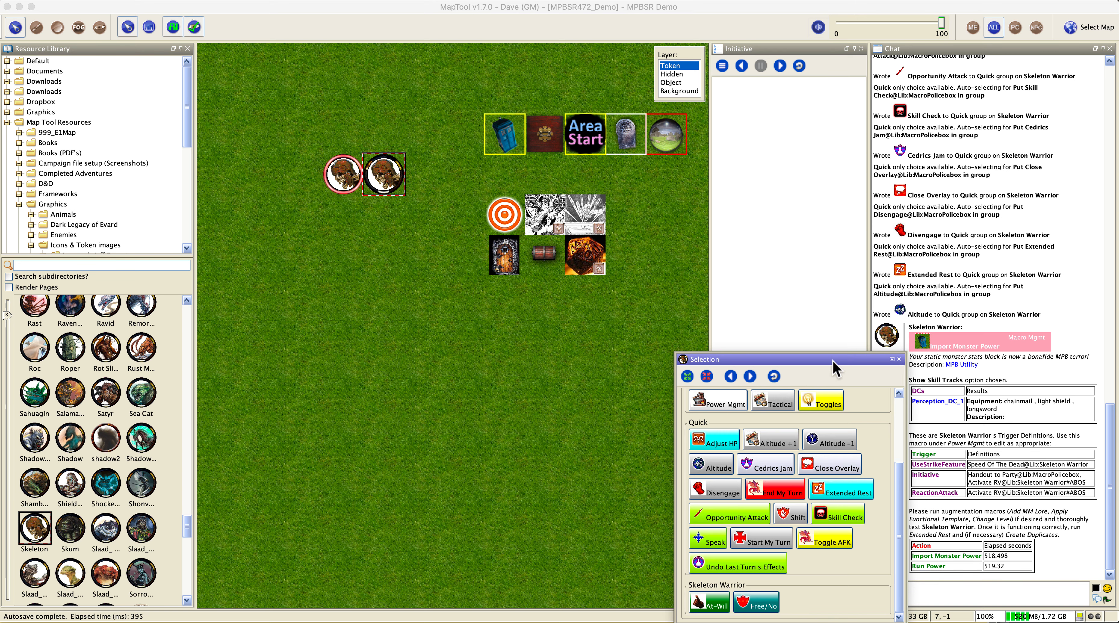
drag(835, 360, 832, 315)
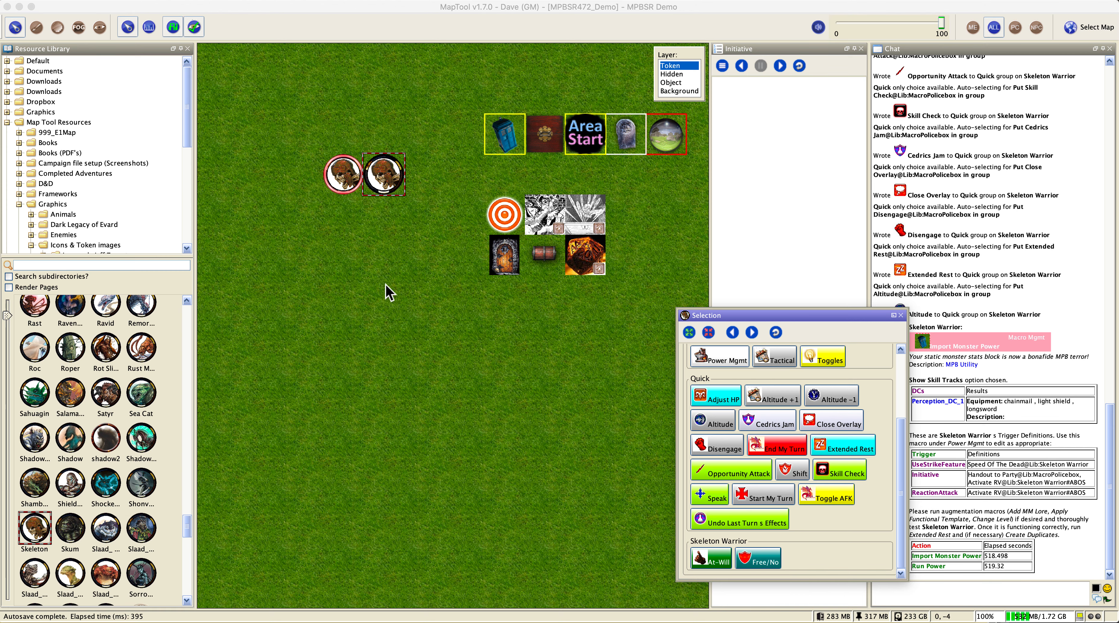
click(351, 172)
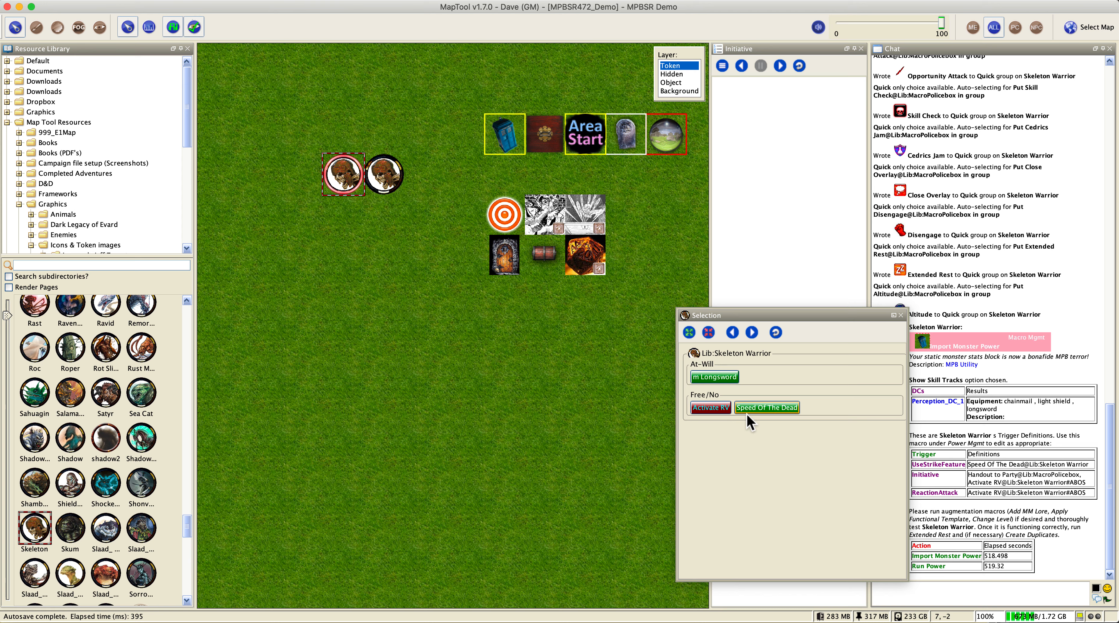
right_click(713, 410)
click(723, 415)
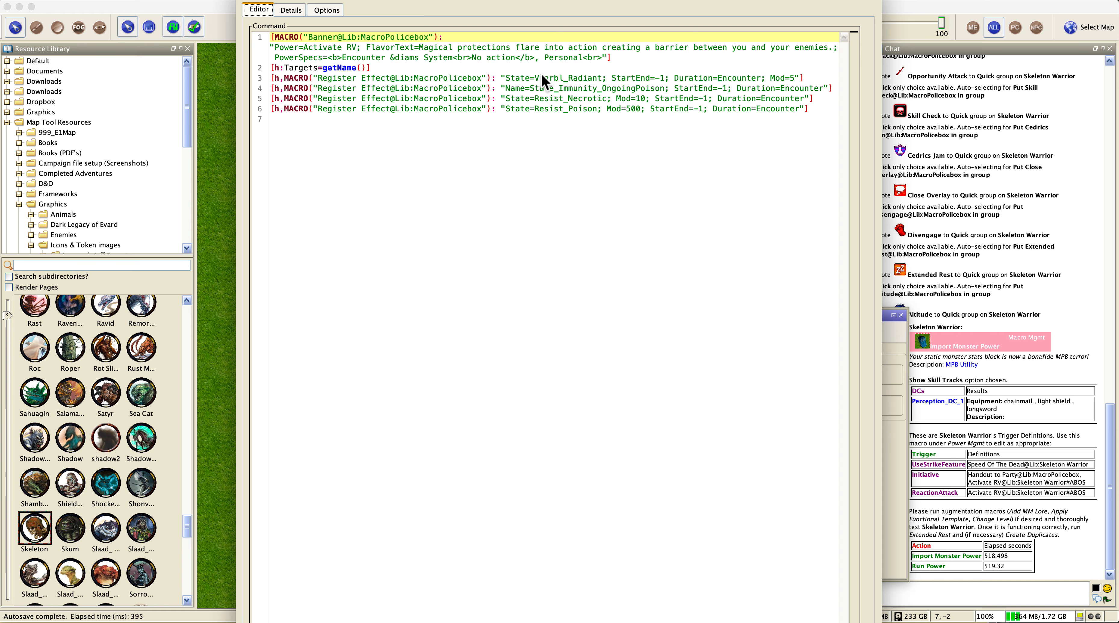
drag(535, 78, 599, 78)
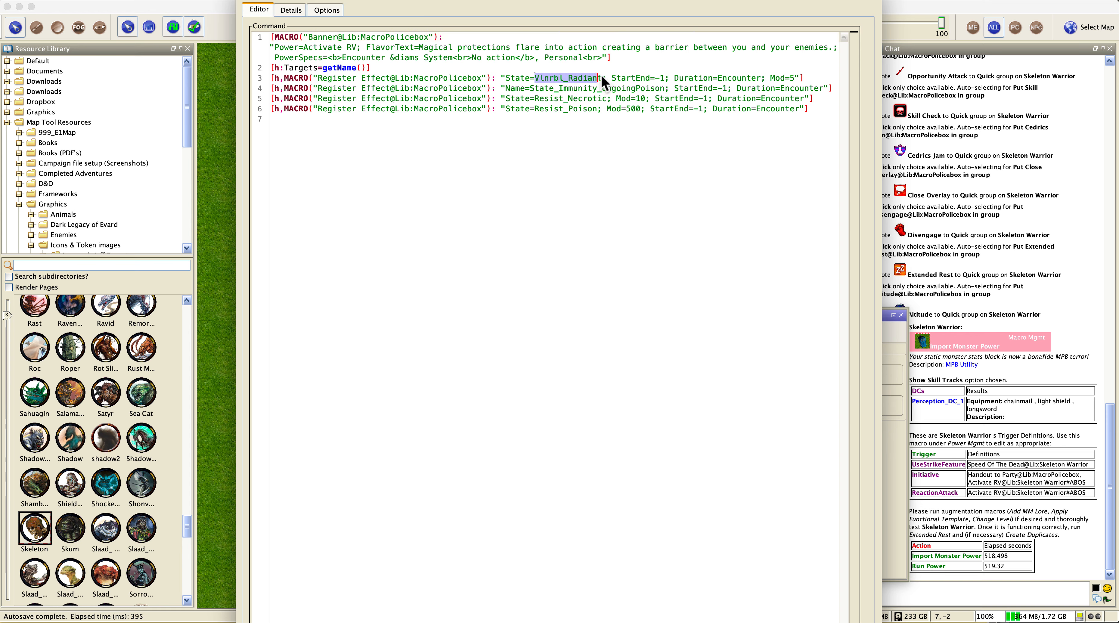
drag(534, 91, 602, 91)
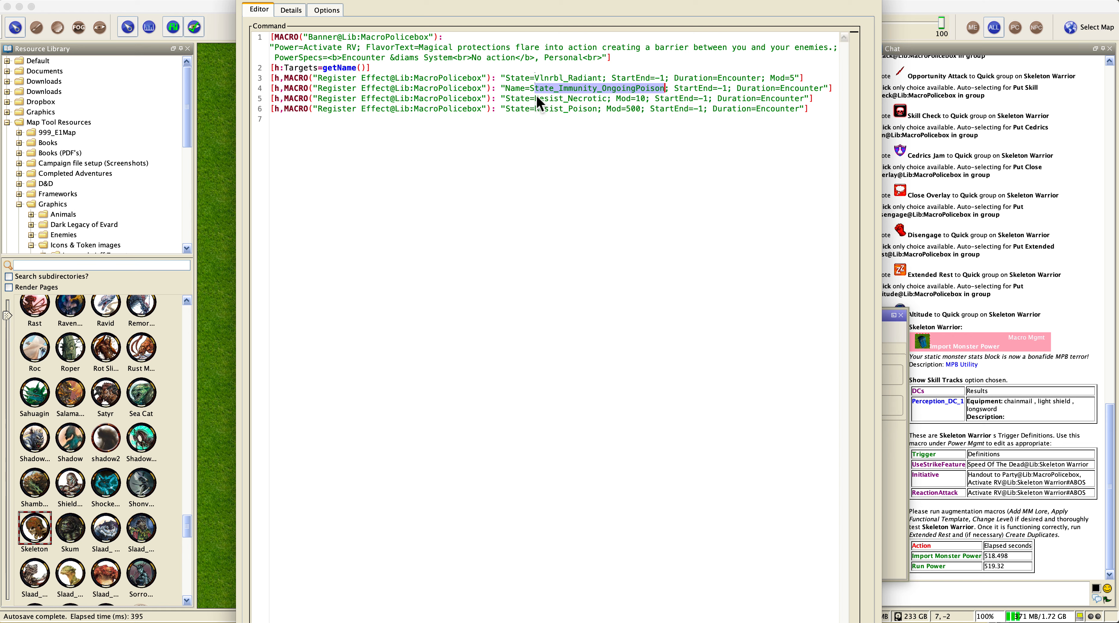
drag(535, 99, 647, 98)
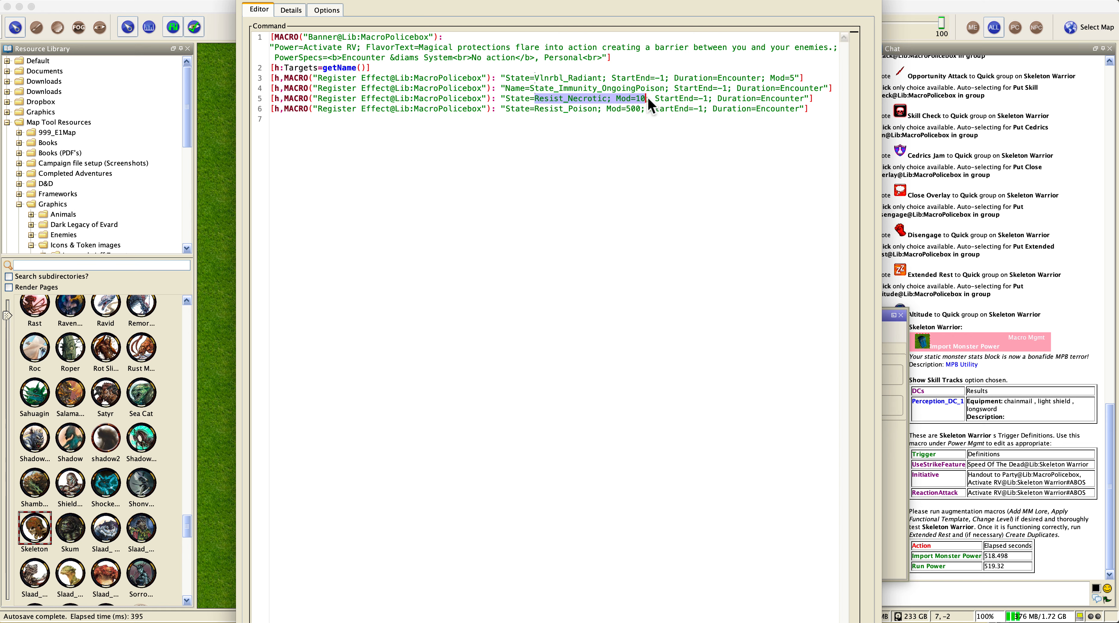
drag(539, 109, 640, 108)
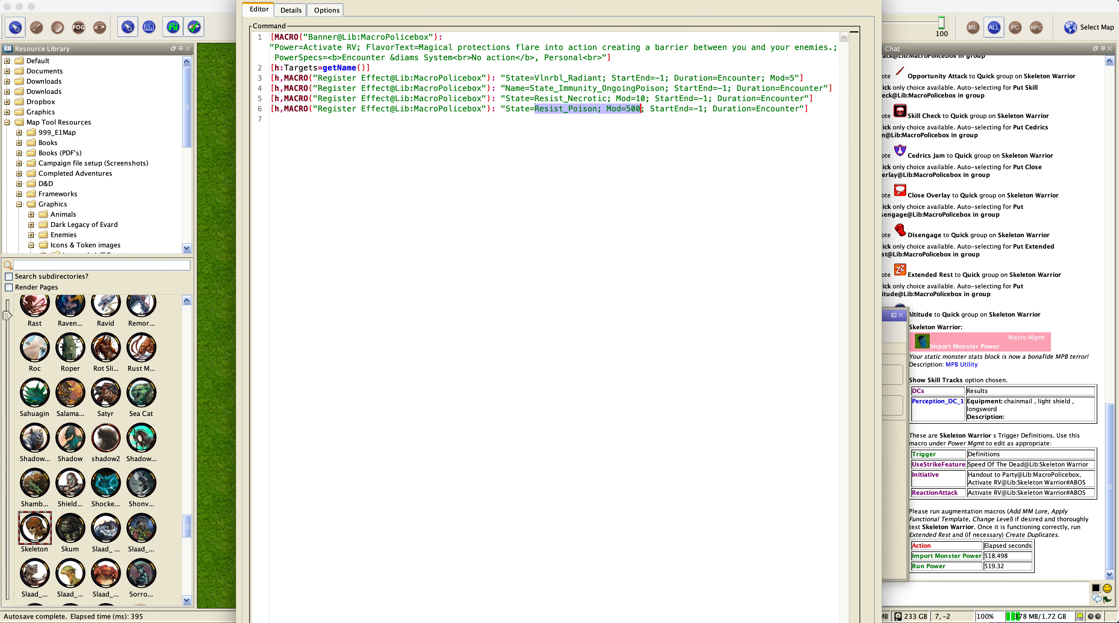
click(801, 622)
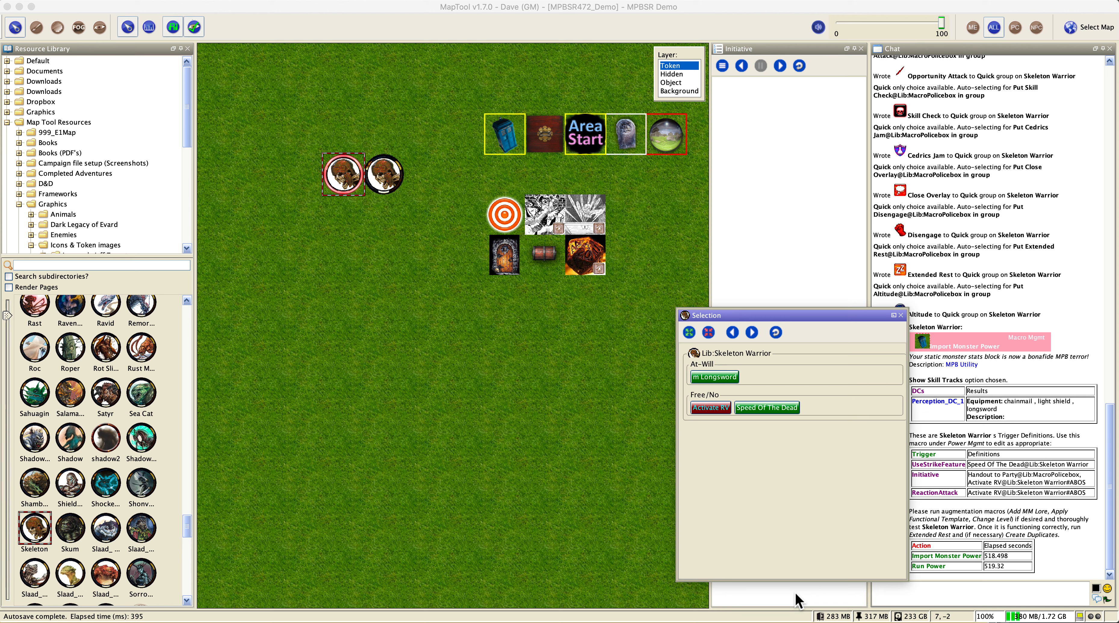
Move the Skeleton Warrior token one grid cell to the right, away from its Lib token.
mouse_move(349, 179)
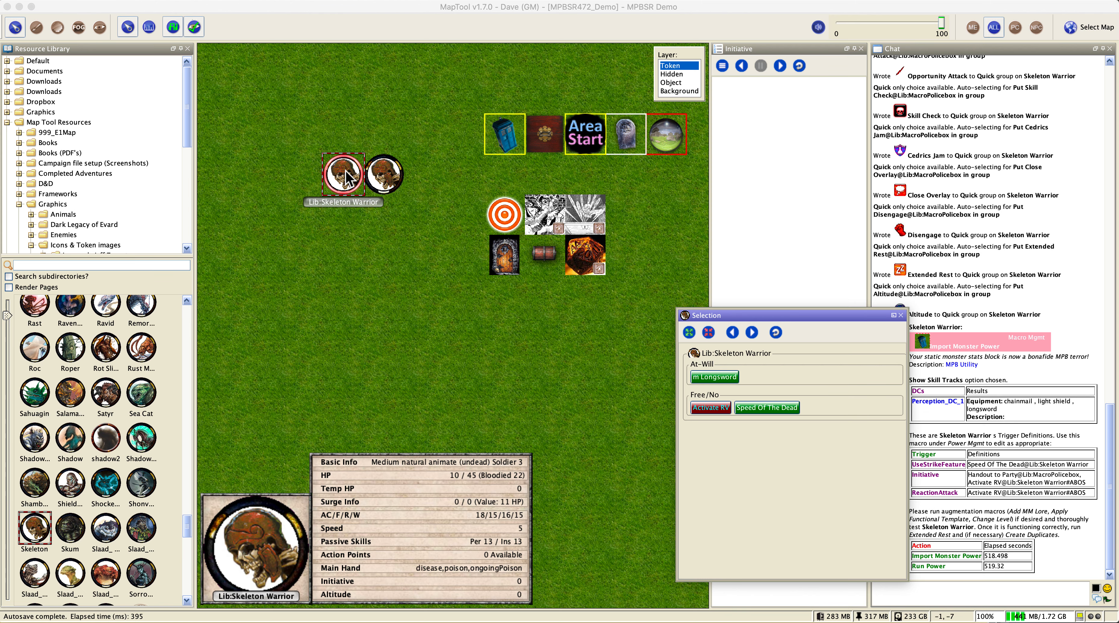
mouse_move(392, 186)
click(380, 187)
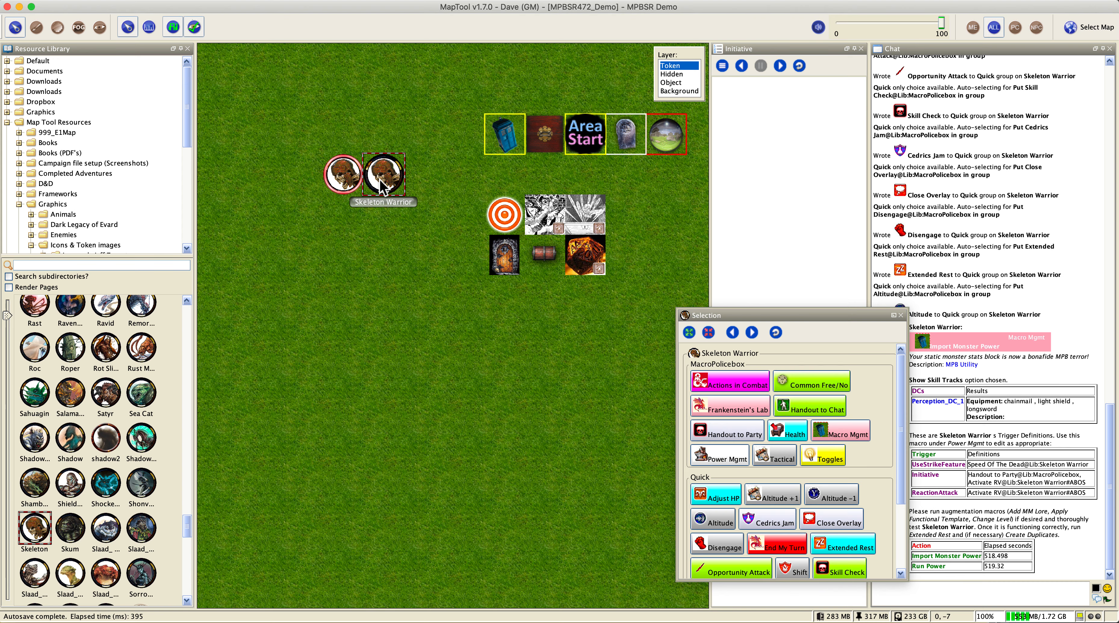
drag(380, 187, 421, 187)
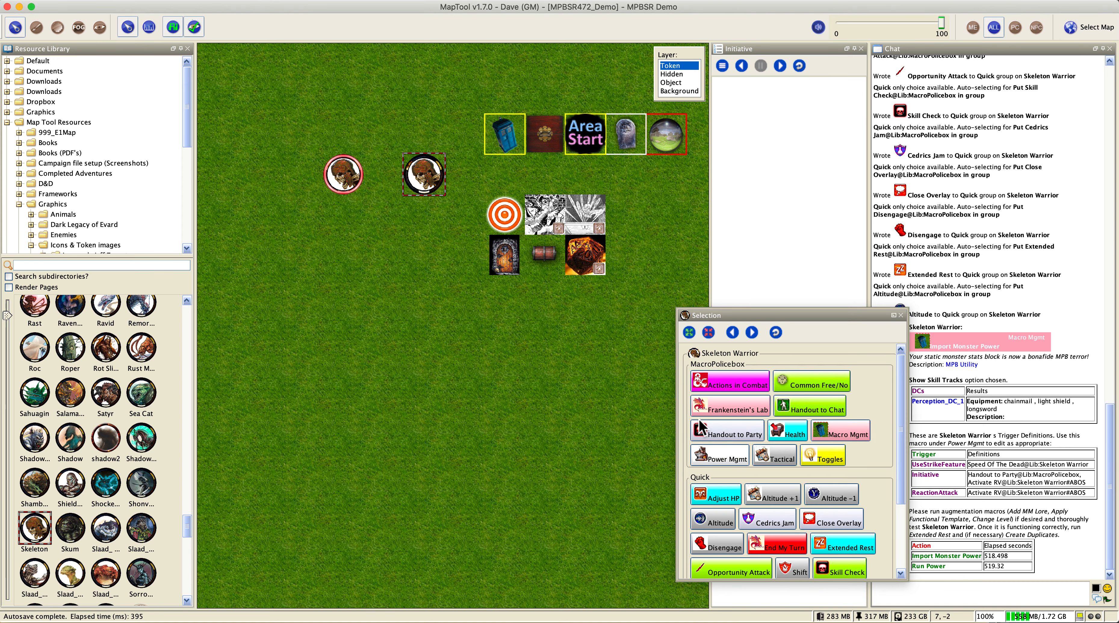
click(905, 444)
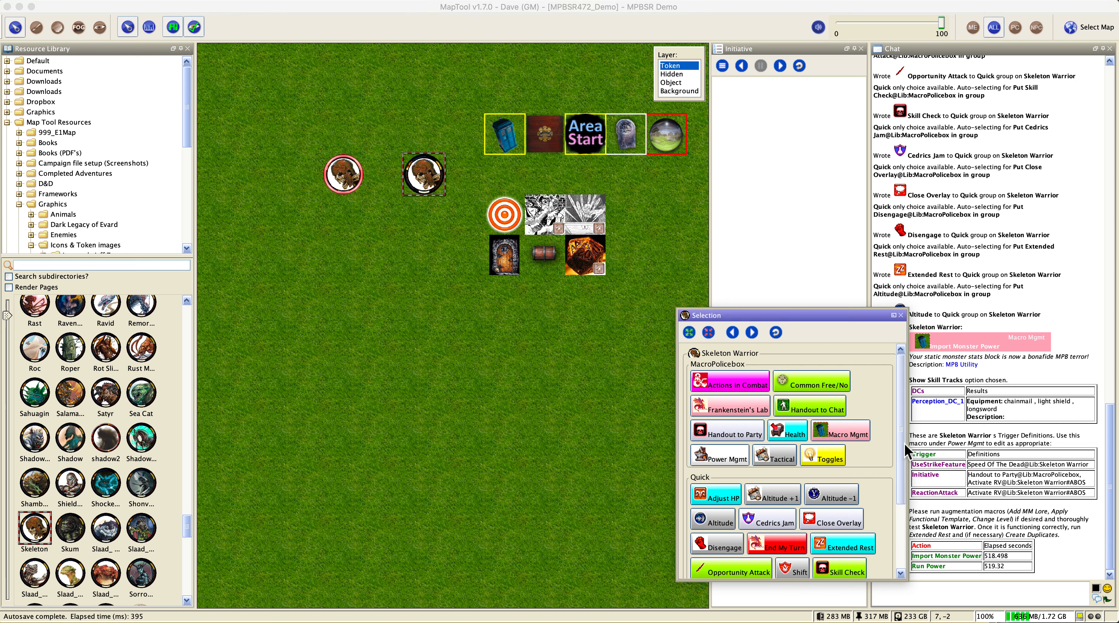
Run Create Duplicates on the Skeleton Warrior token, choosing the Cyan, Lime, Olive and Silver colours.
click(737, 411)
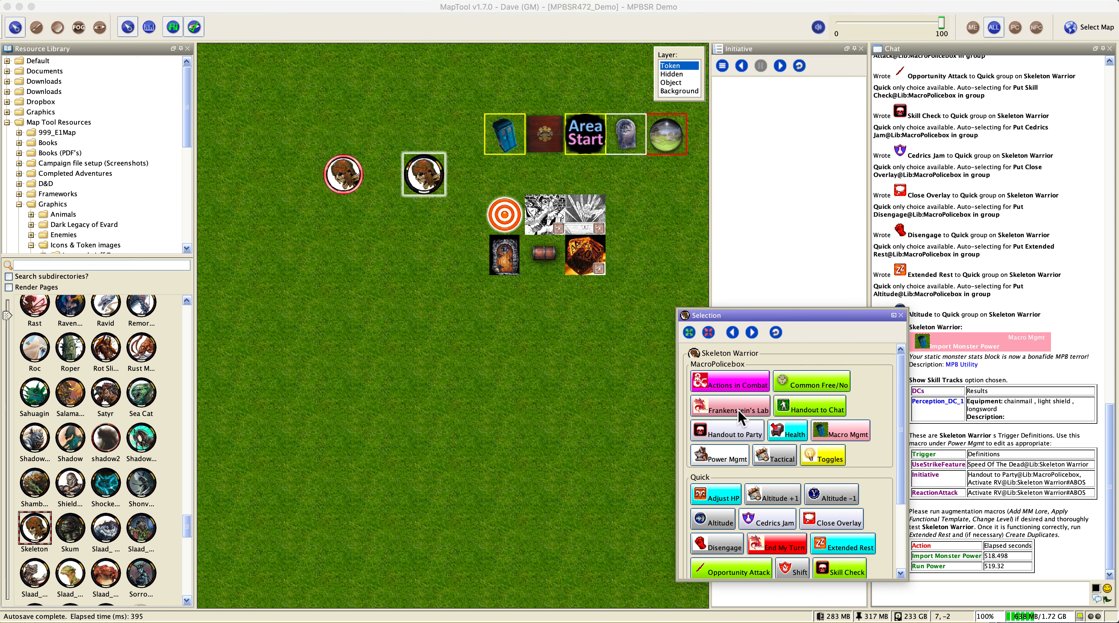
click(598, 308)
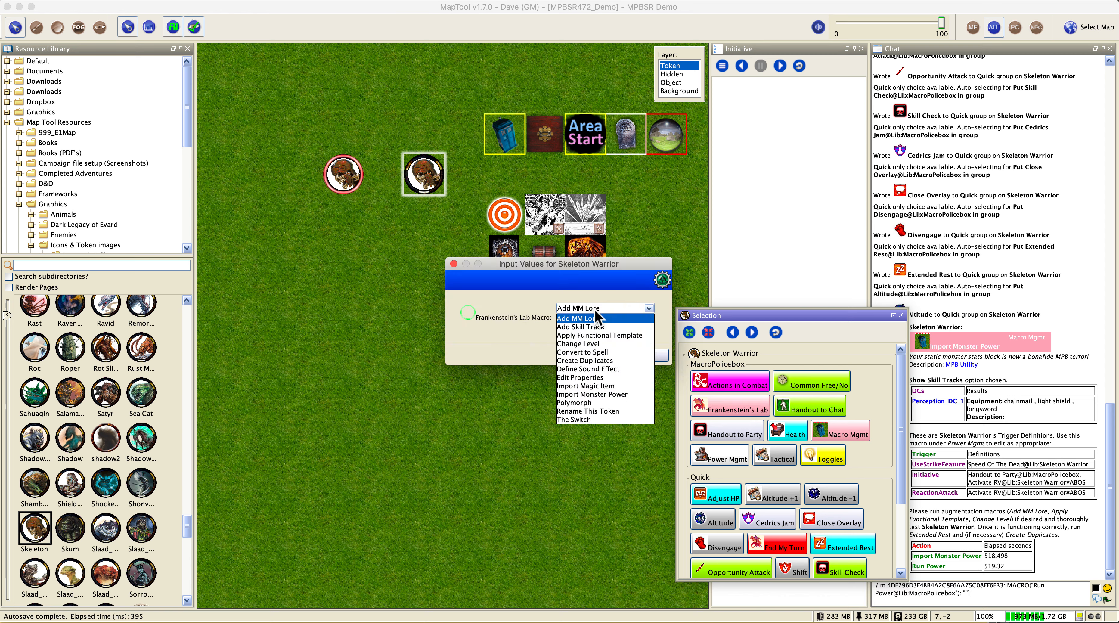
click(593, 359)
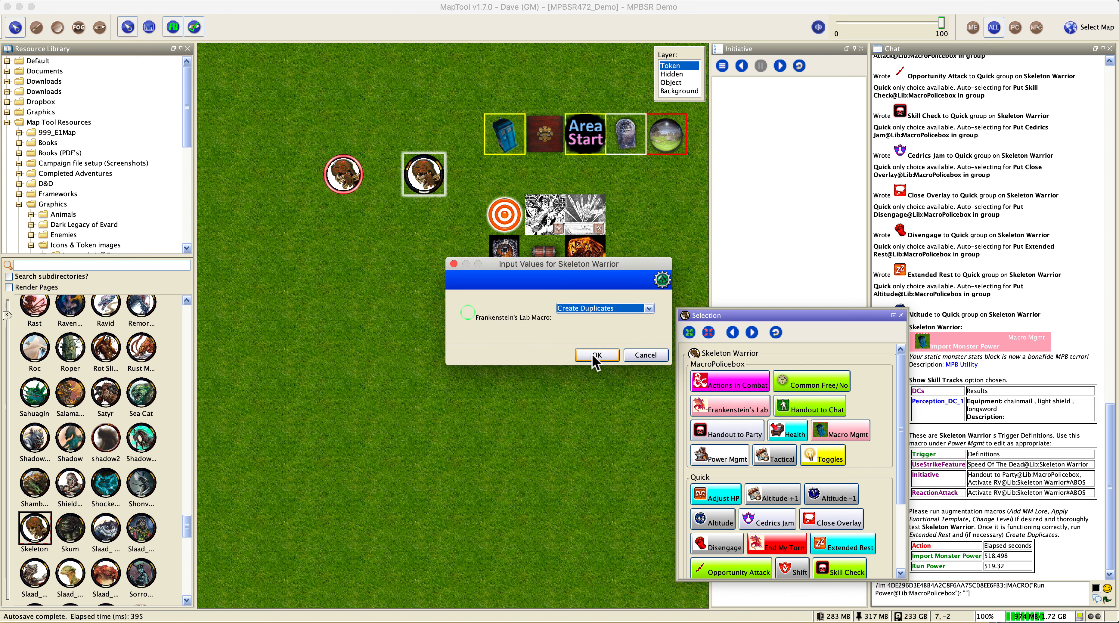
click(591, 354)
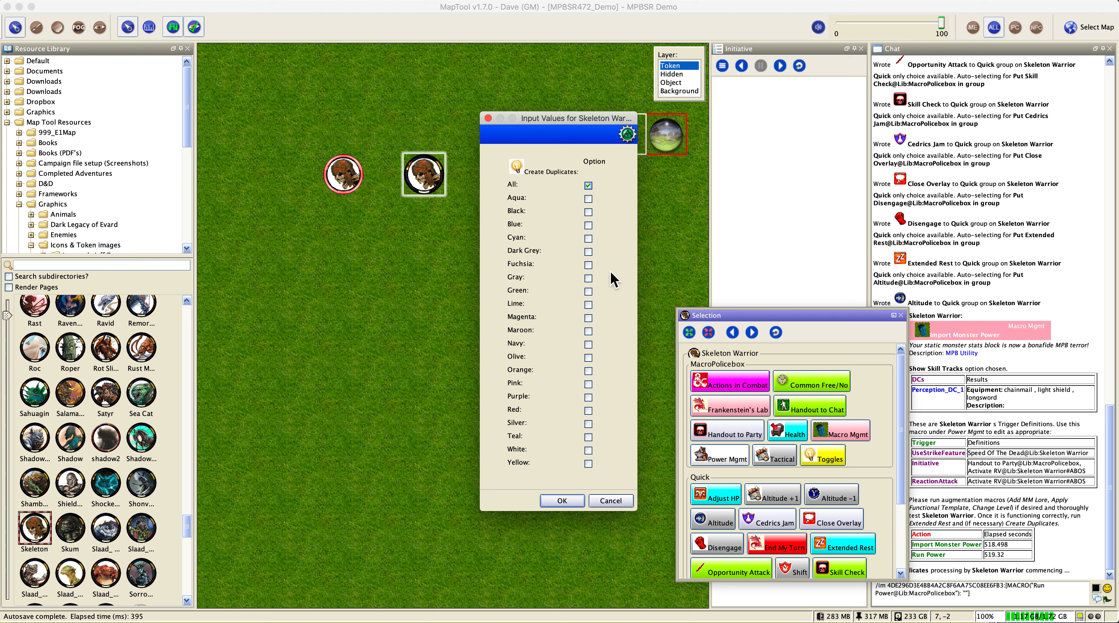
click(588, 239)
click(588, 304)
click(588, 424)
click(562, 502)
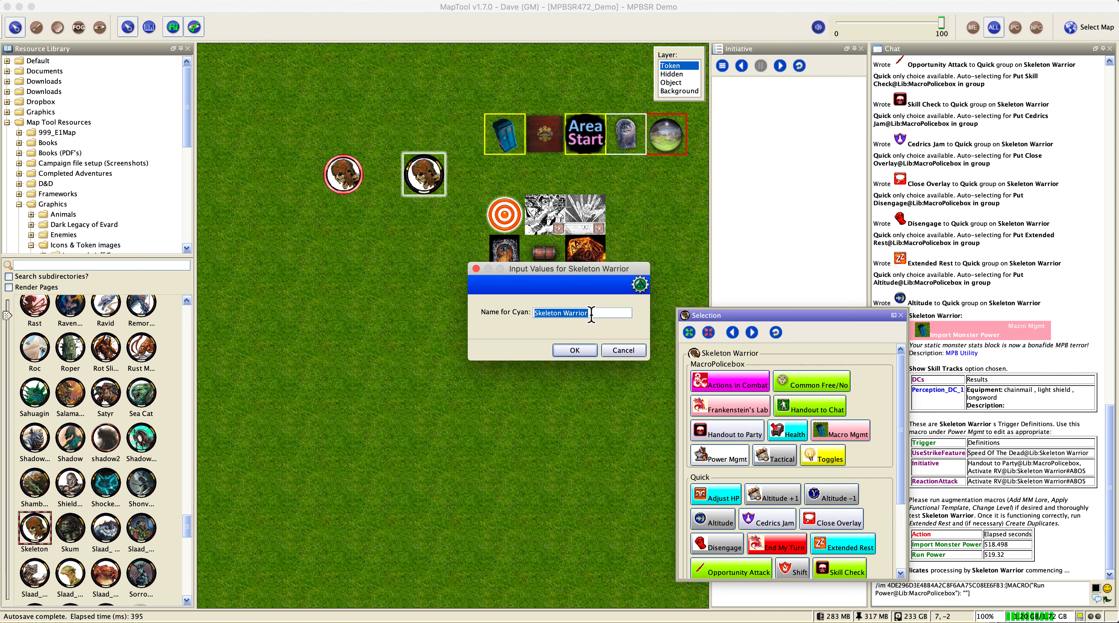
Accept Skeleton Warrior as the name for each of the four colour duplicates.
click(578, 351)
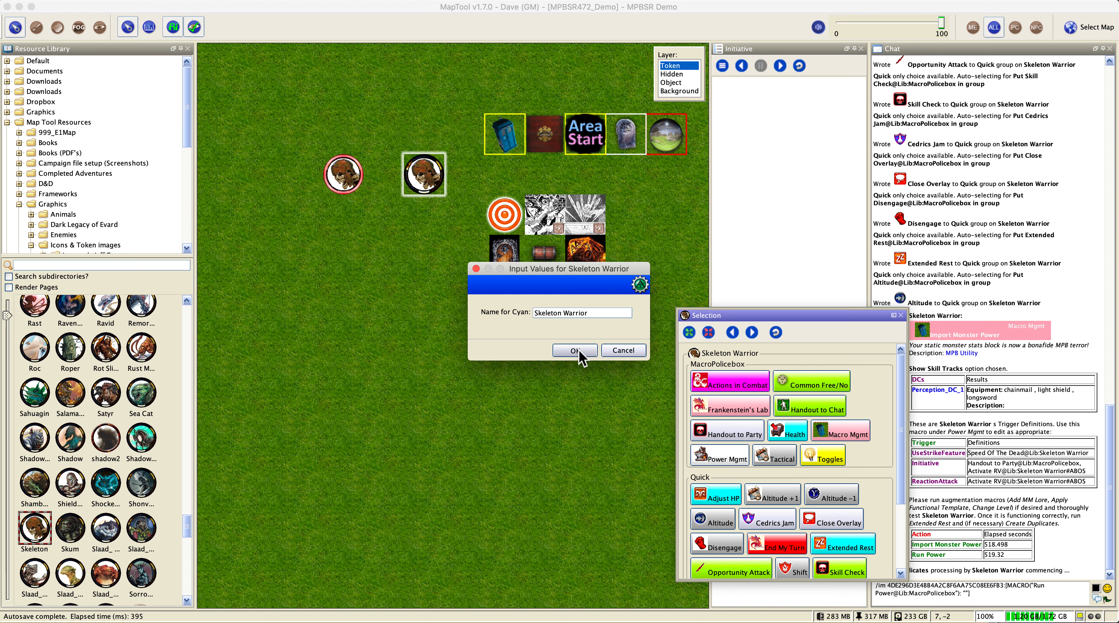
click(575, 351)
click(574, 350)
click(575, 350)
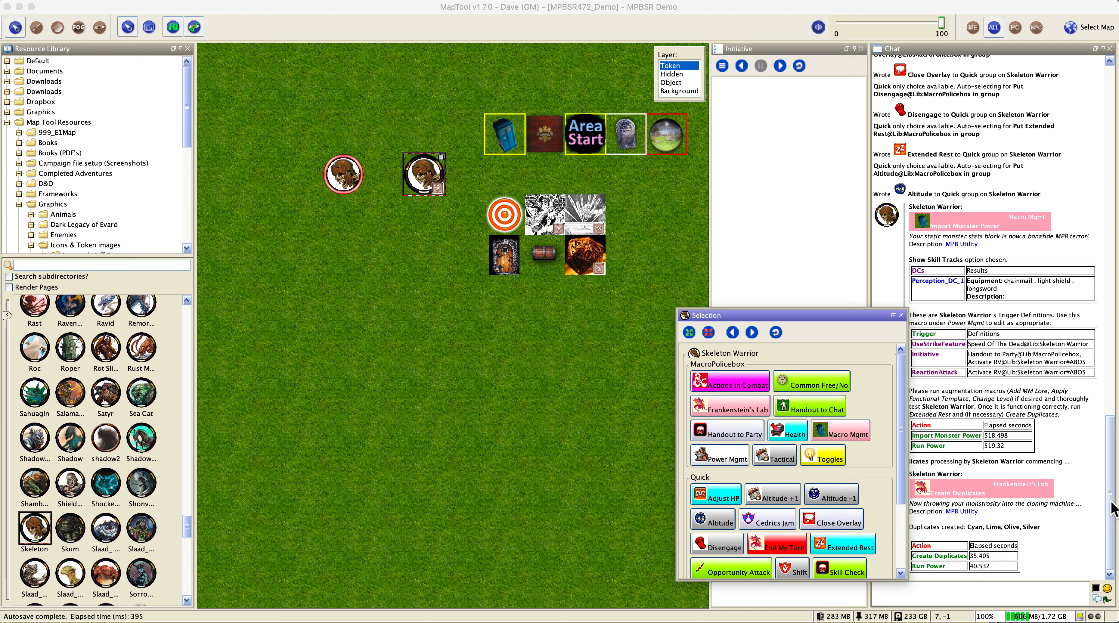
click(1110, 487)
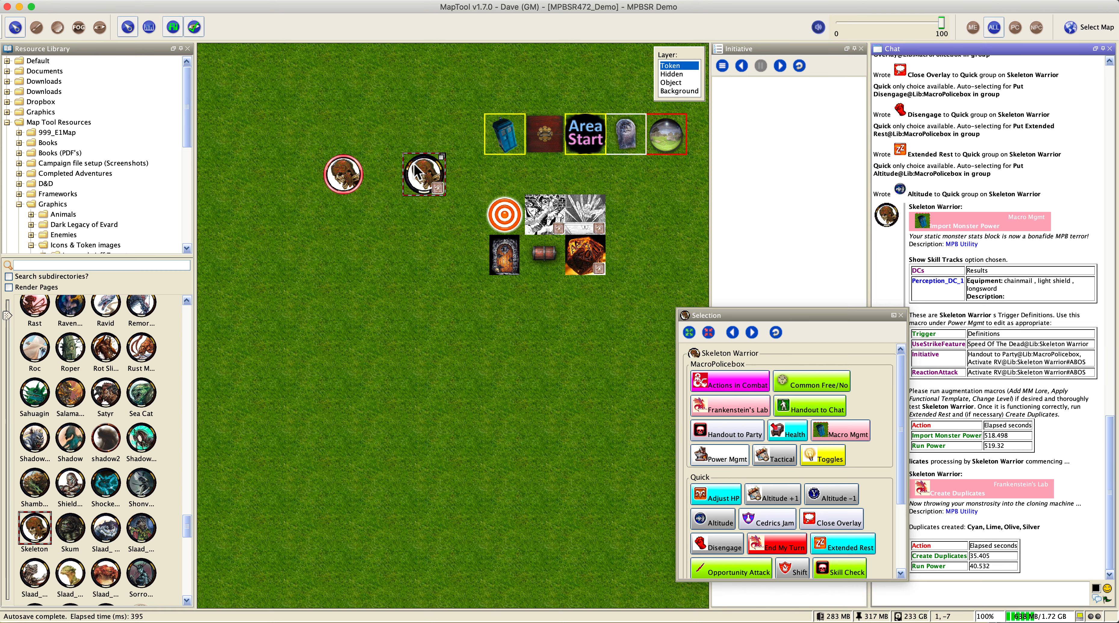
Spread the stacked Skeleton Warrior duplicates onto separate adjacent cells, with Silver one cell below and Lime one cell above.
click(431, 183)
drag(431, 183, 409, 213)
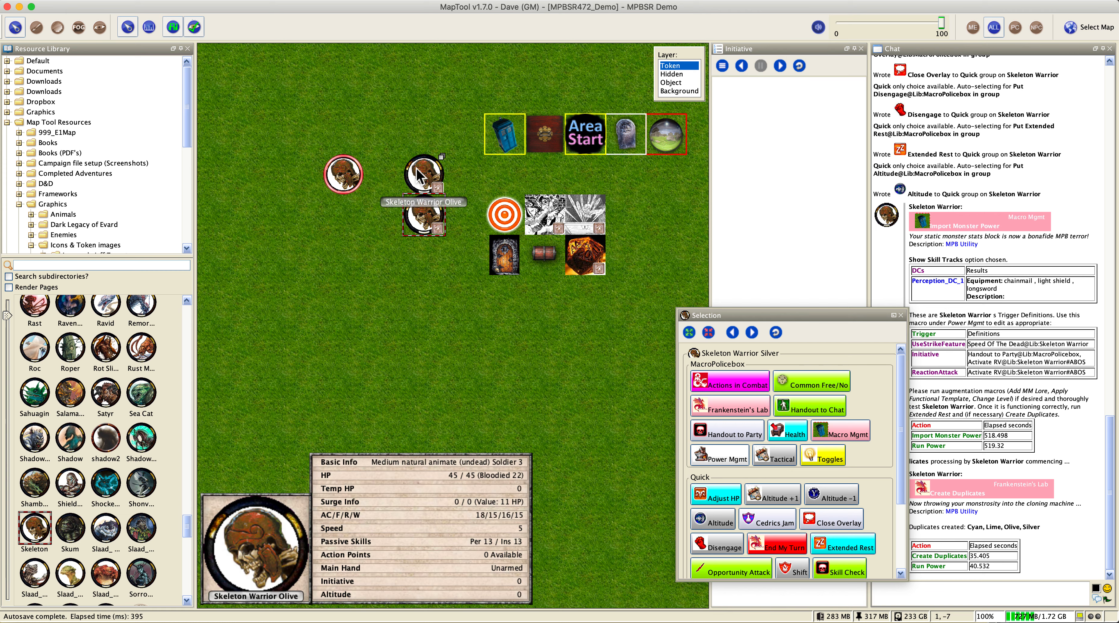
drag(417, 168, 418, 132)
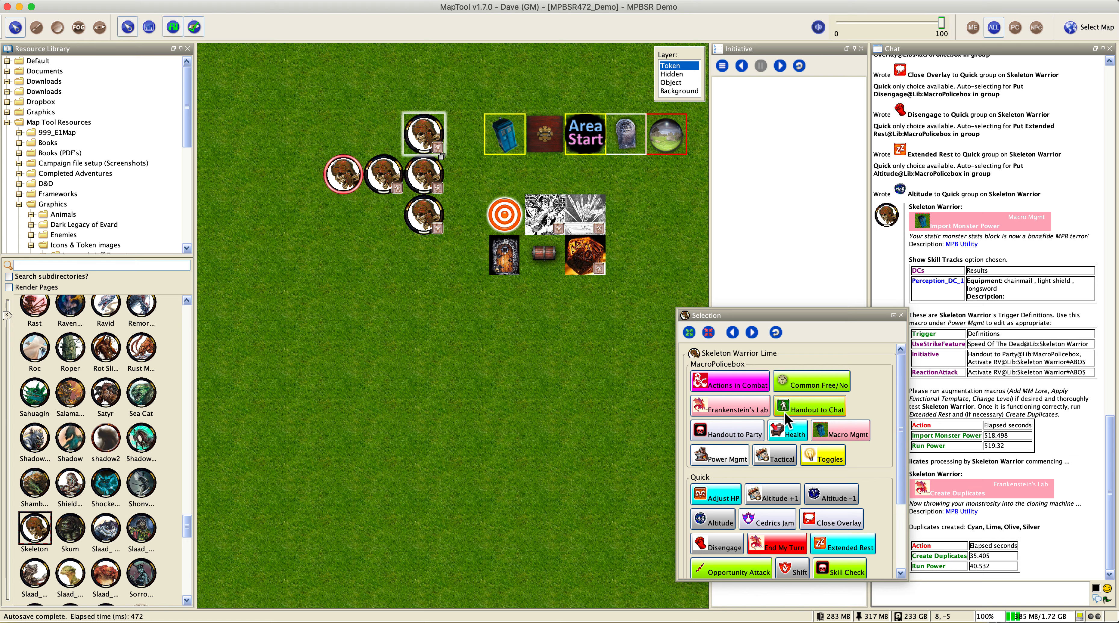
Try to apply a functional template to the Skeleton Warrior Lime token.
click(753, 411)
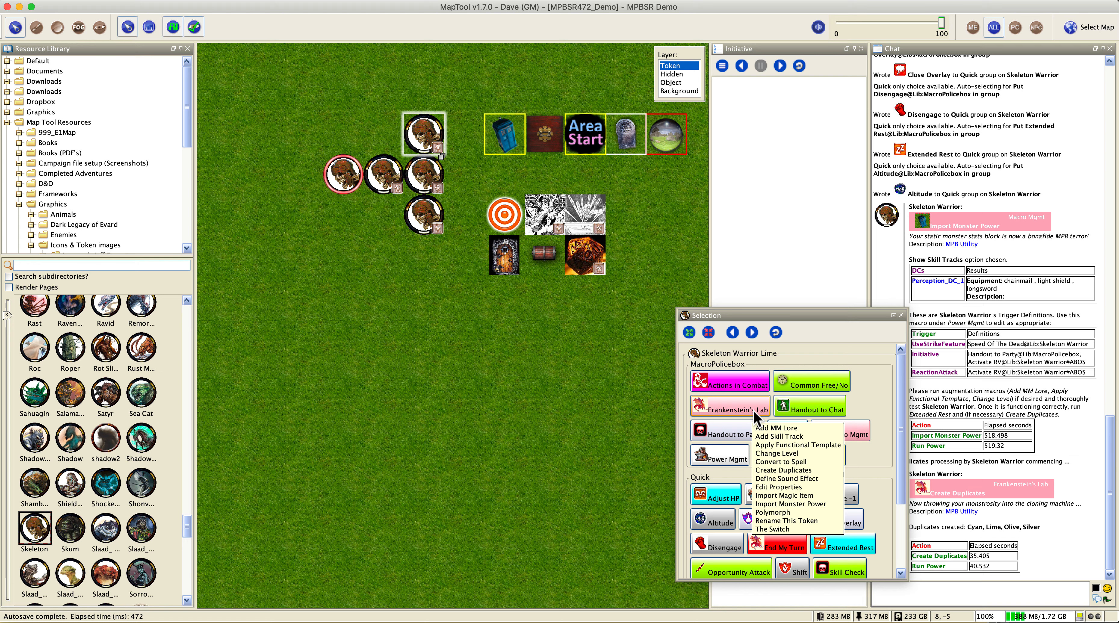
mouse_move(831, 433)
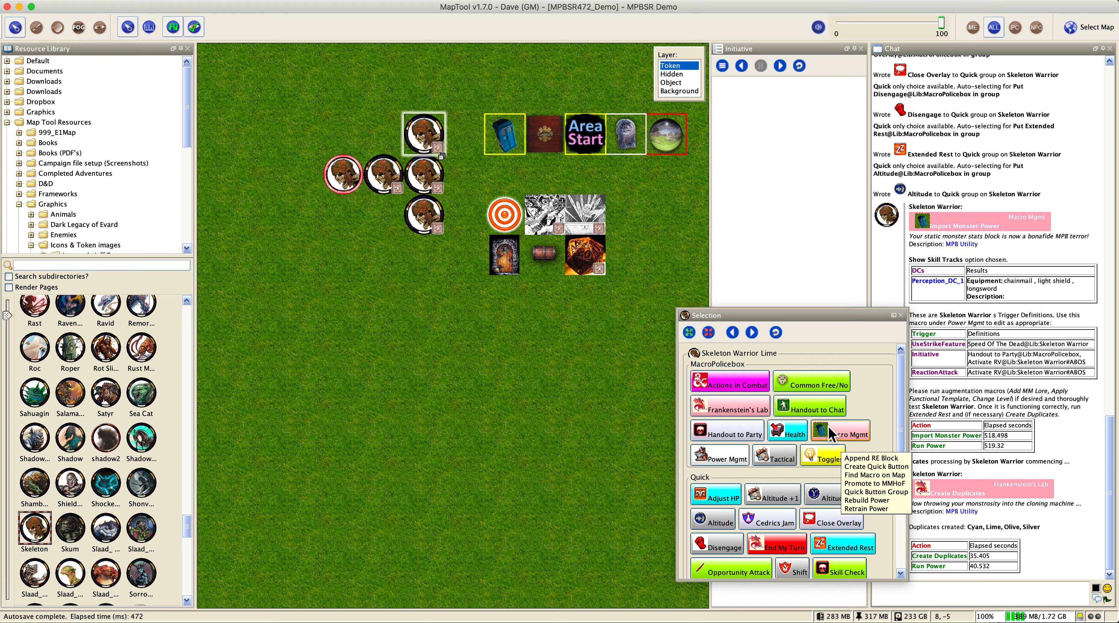
click(767, 408)
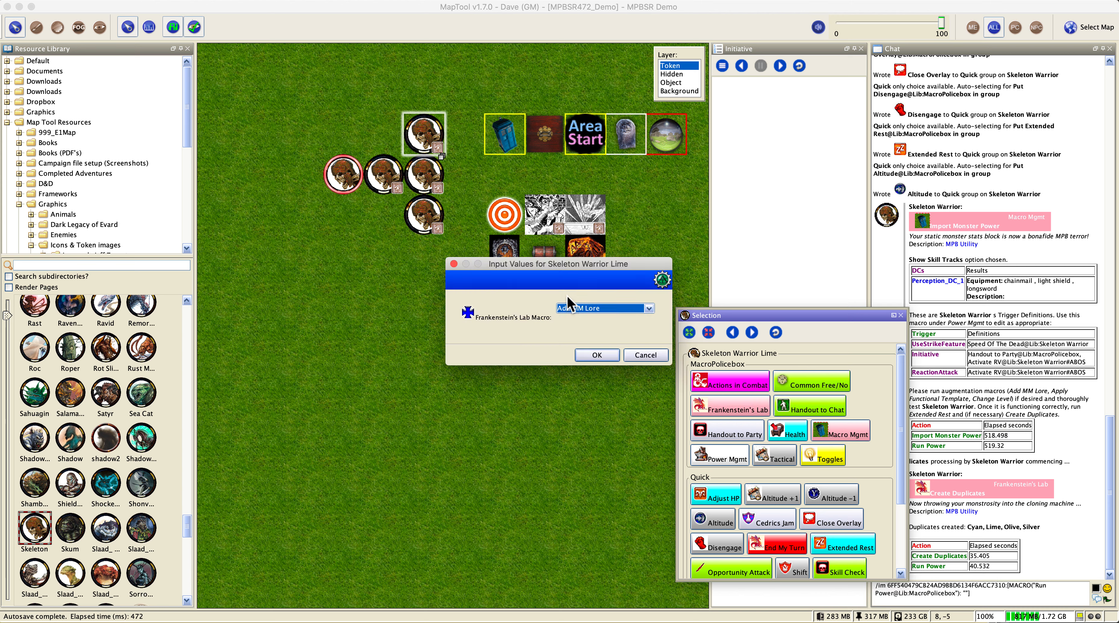
click(576, 308)
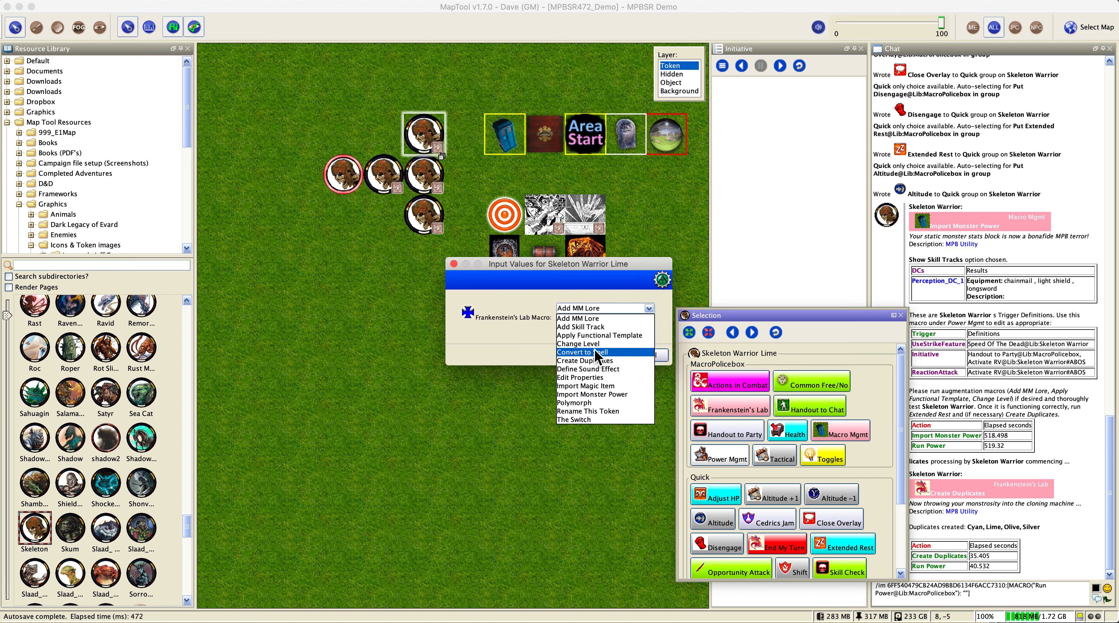
click(598, 336)
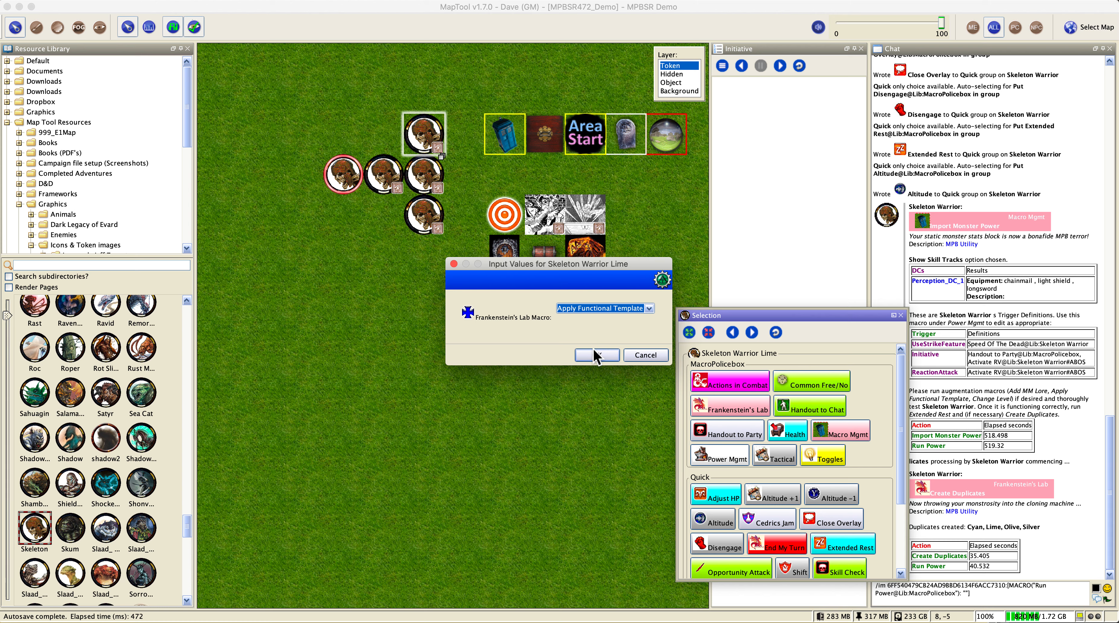
click(594, 355)
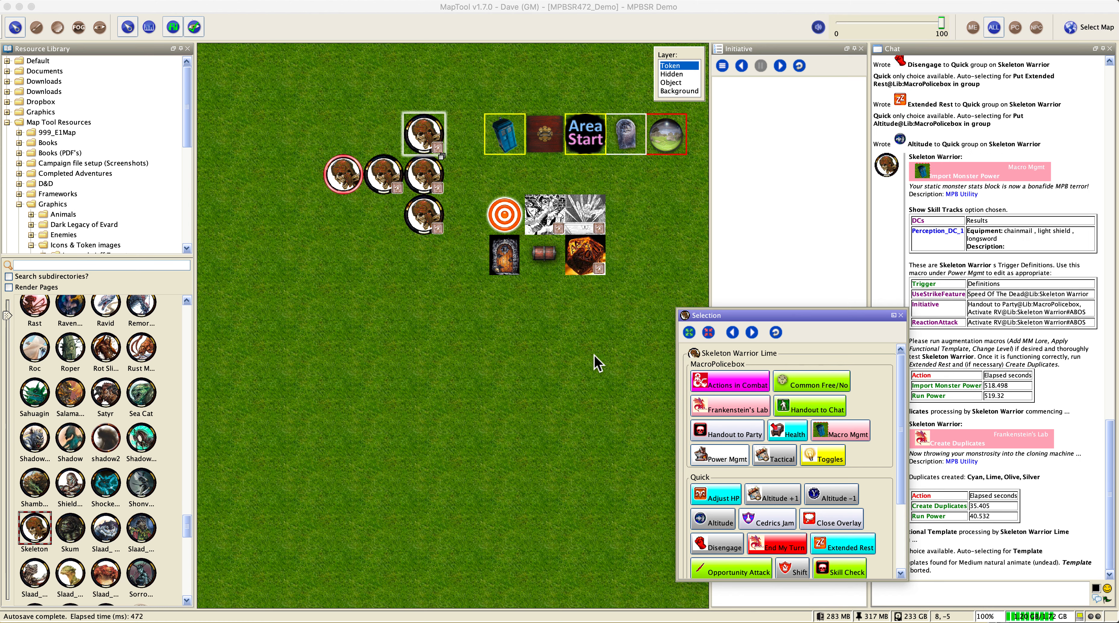
drag(825, 321, 789, 321)
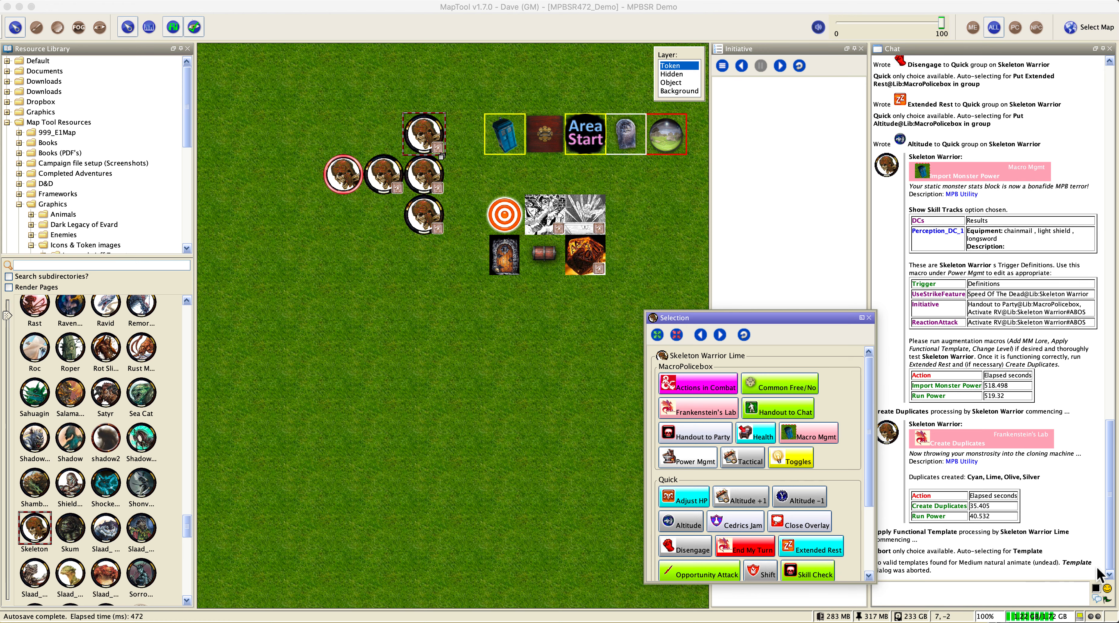
Change the Race property of the Skeleton Warrior Lime token to Medium natural humanoid (undead).
double_click(431, 137)
click(433, 183)
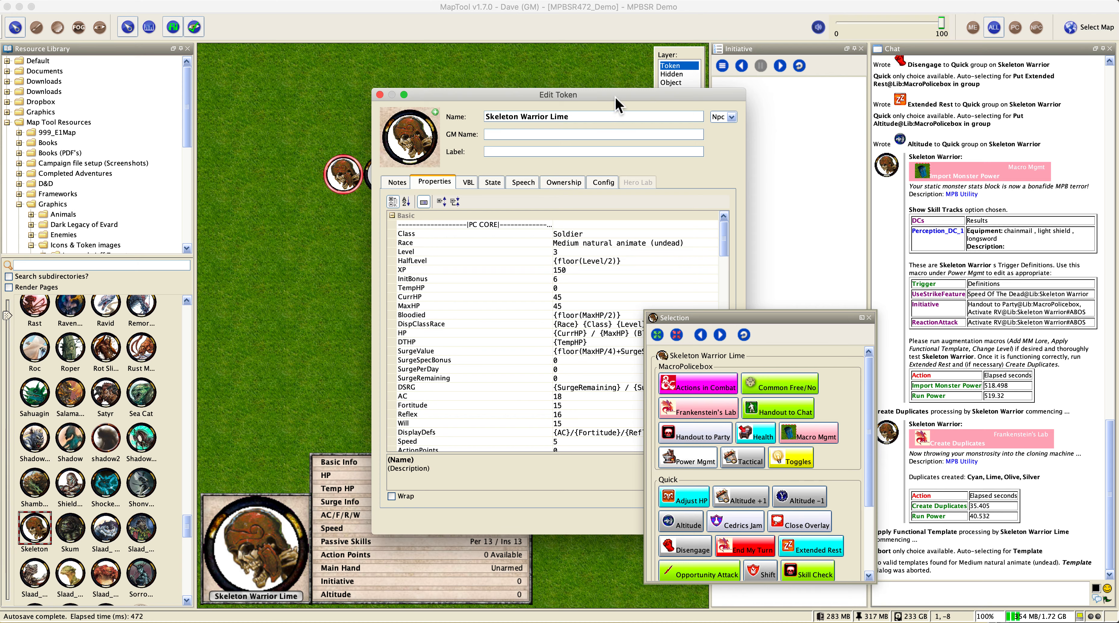
drag(617, 96, 522, 91)
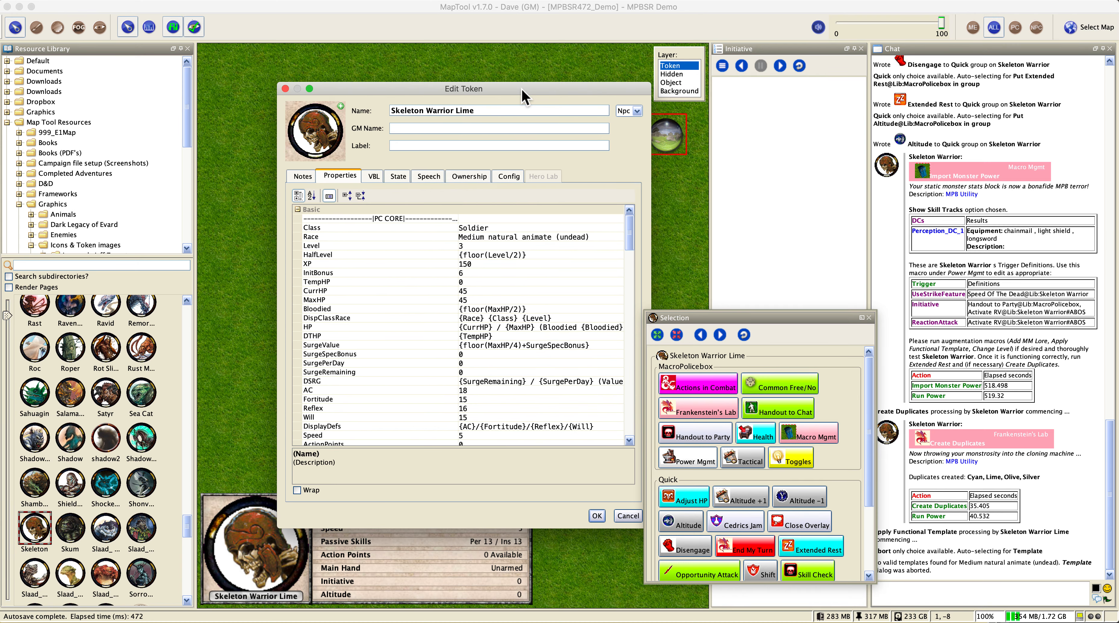
double_click(534, 239)
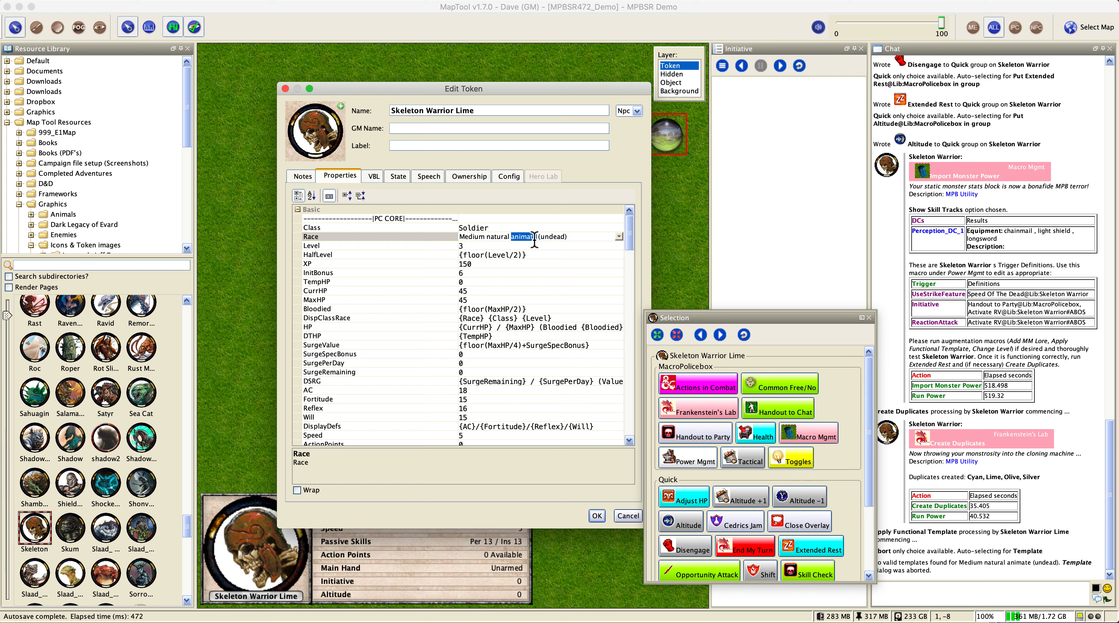
text(humanoid)
click(597, 515)
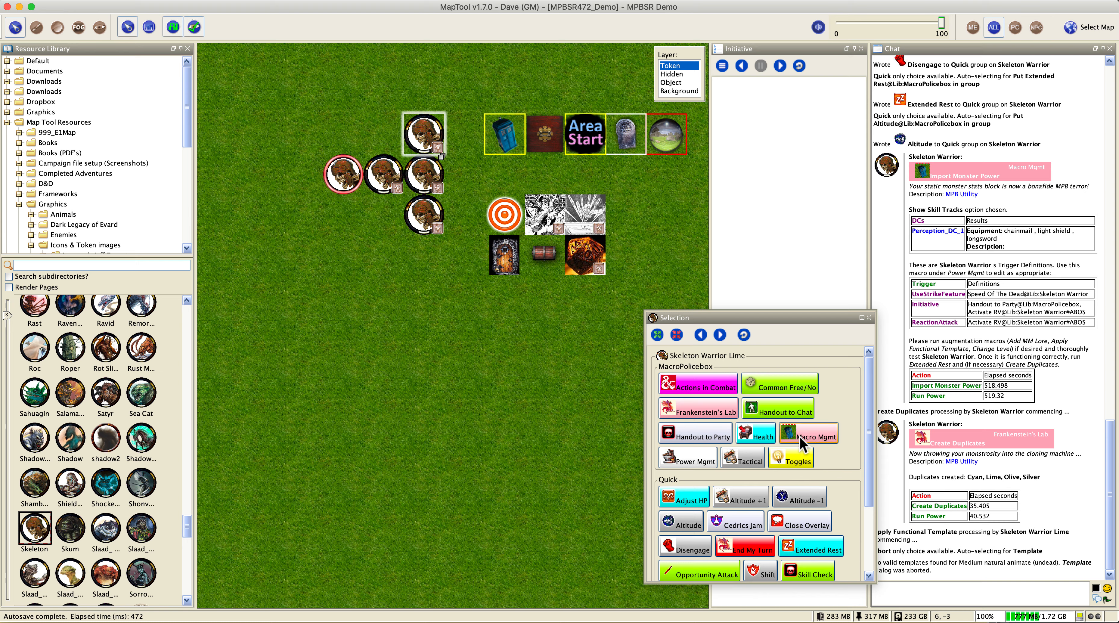
Apply the Bodyguard functional template to Skeleton Warrior Lime, including all of its powers and traits.
click(719, 412)
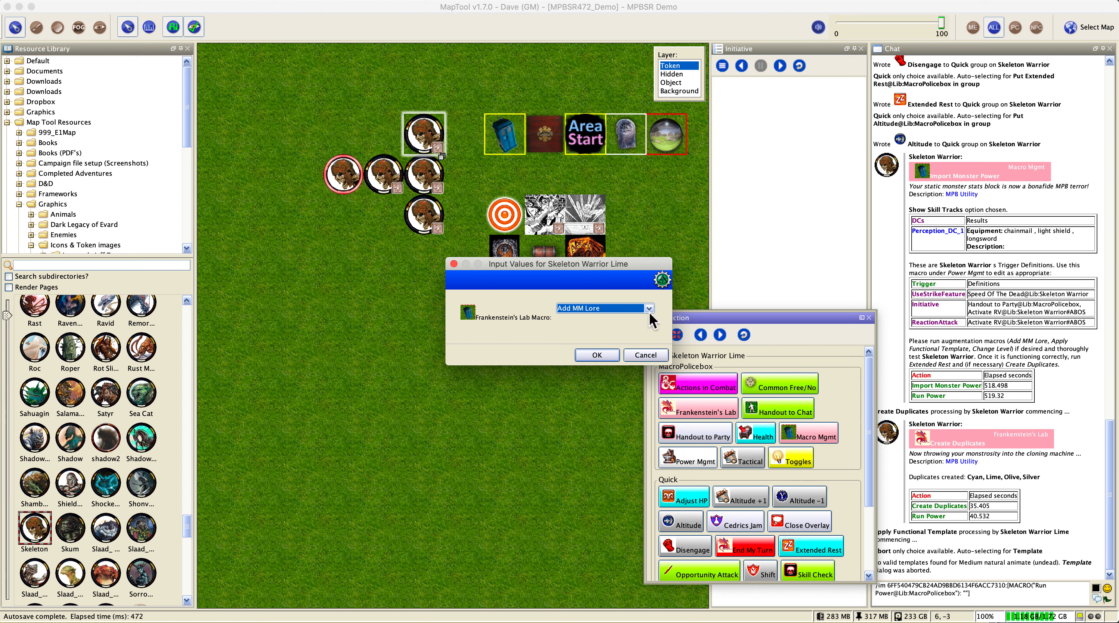
click(648, 310)
click(630, 327)
click(597, 354)
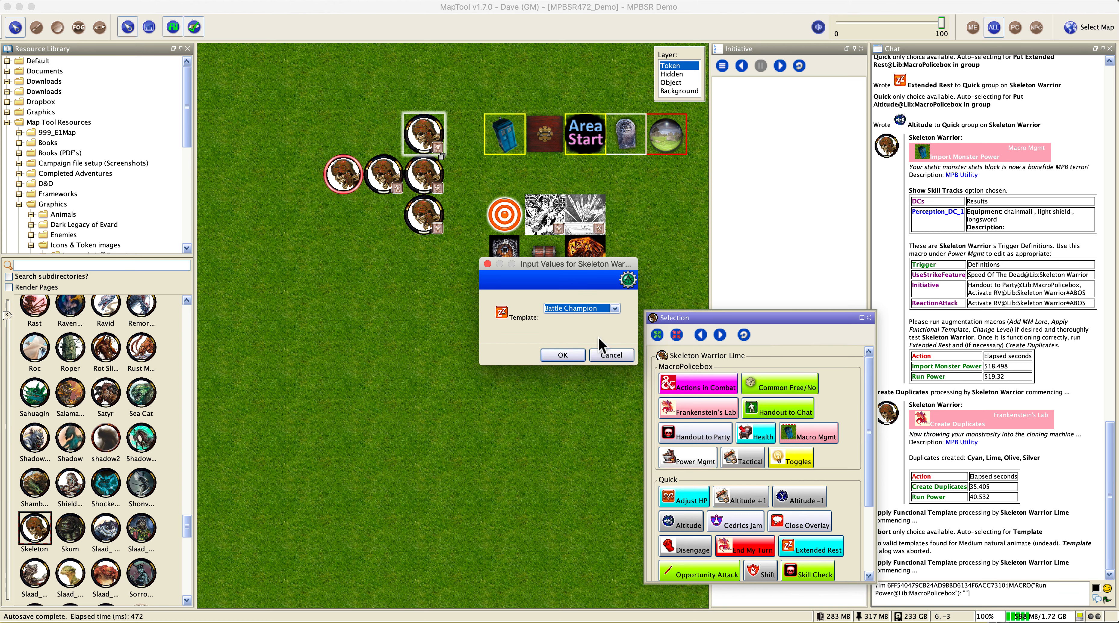
click(601, 309)
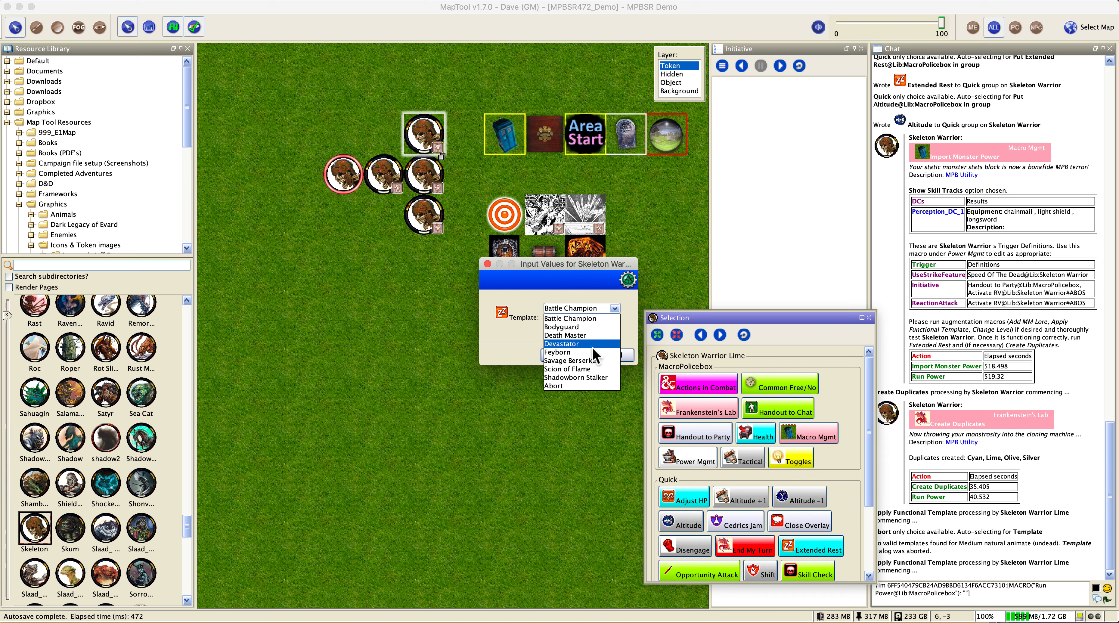
click(593, 328)
click(563, 351)
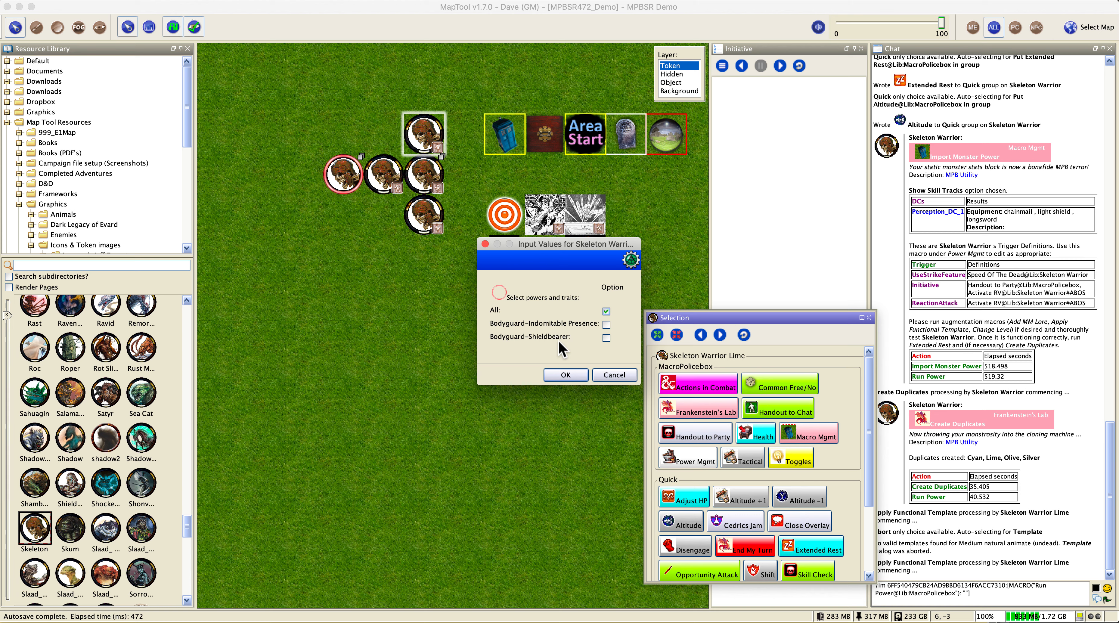
click(563, 377)
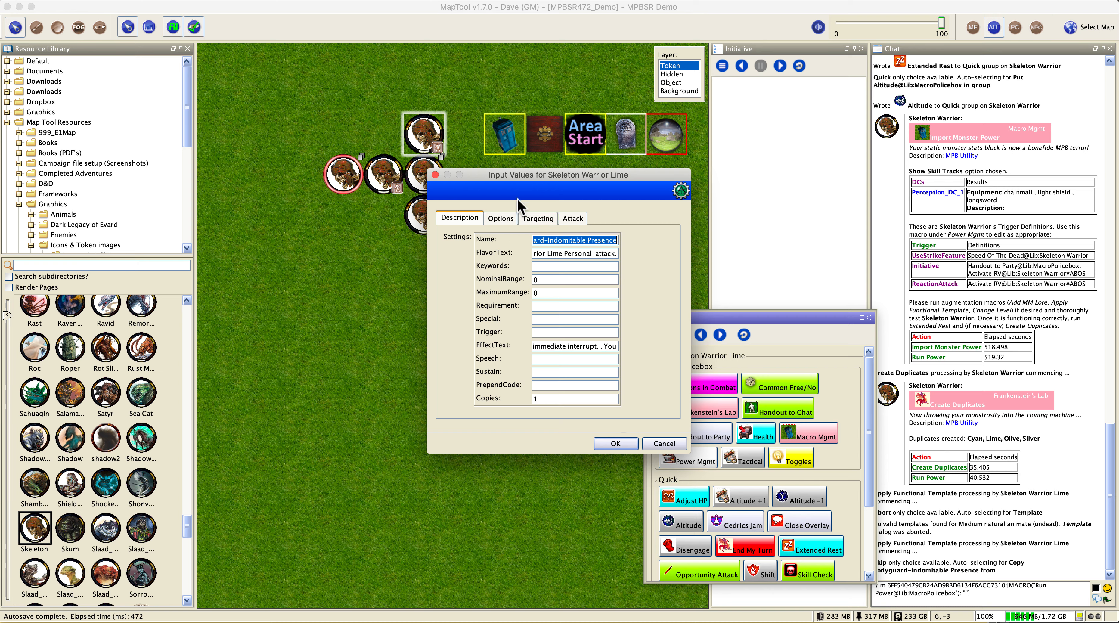
Review the Bodyguard-Indomitable Presence power's options, targeting, attack and description settings, and accept them.
click(504, 219)
click(538, 219)
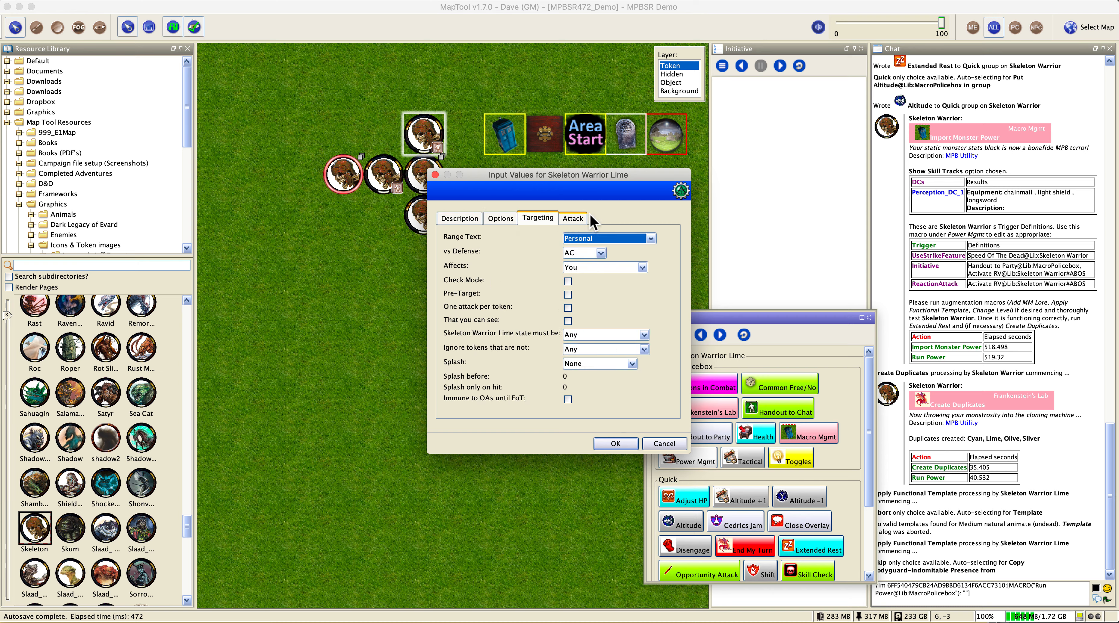
click(577, 217)
click(458, 217)
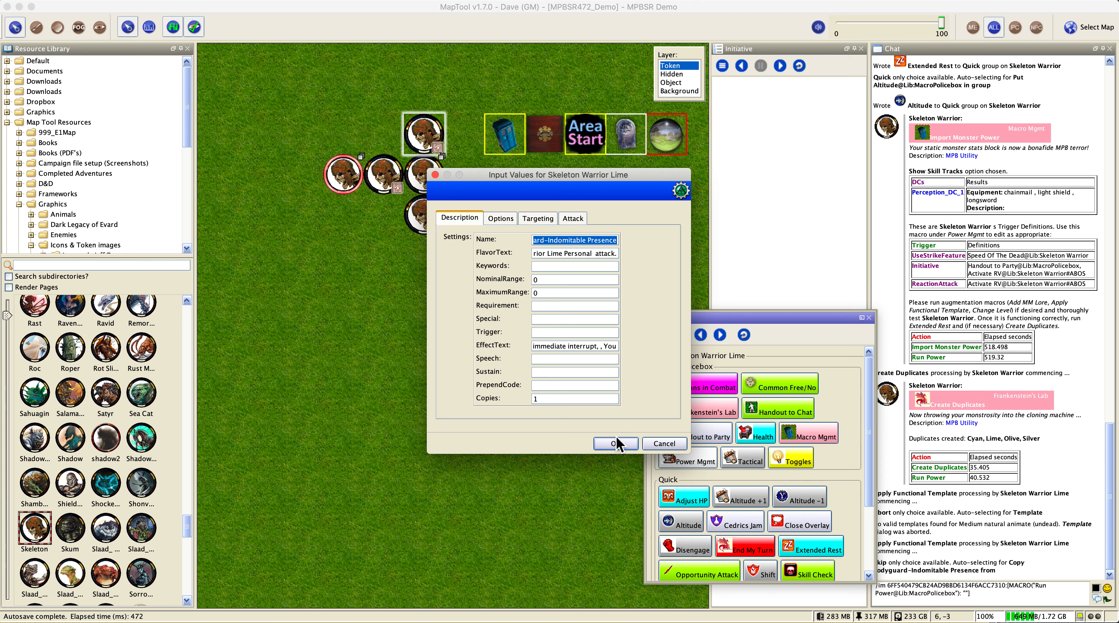
click(612, 444)
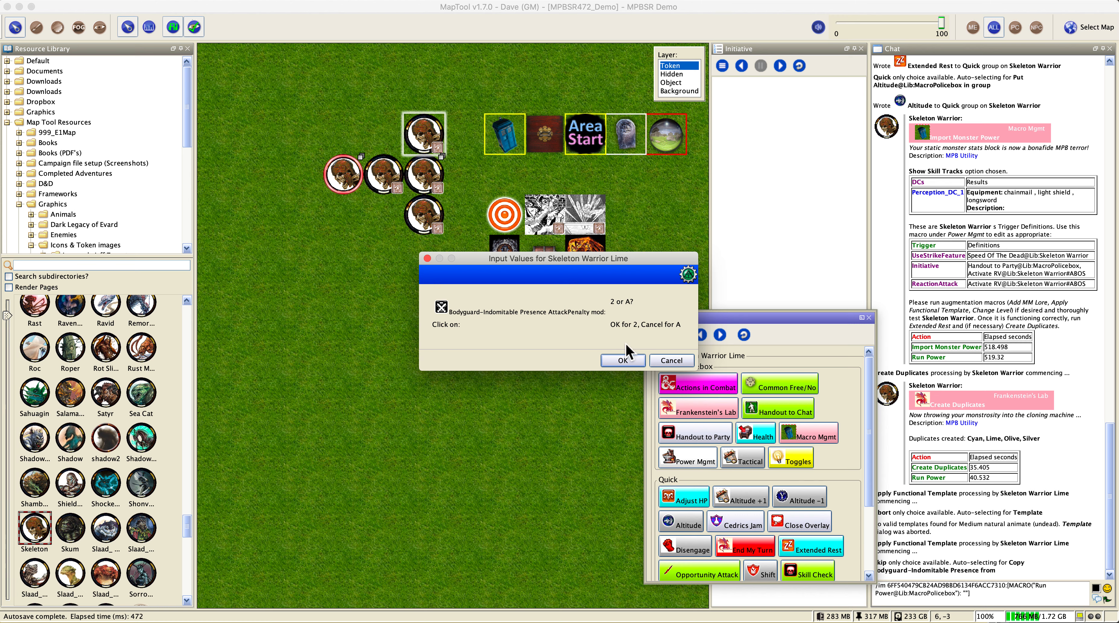
Create the Indomitable Presence AttackPenalty effect with Mod 2 and the BasicMark effect with Mod 0, both Range 1, and accept the offered targeting.
click(620, 360)
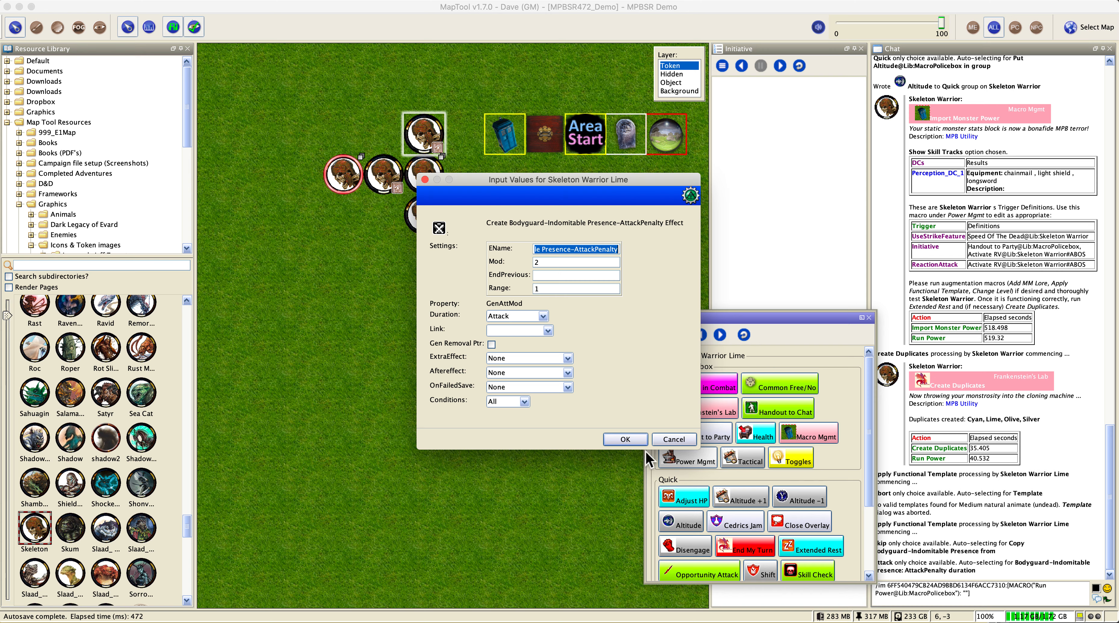
click(630, 444)
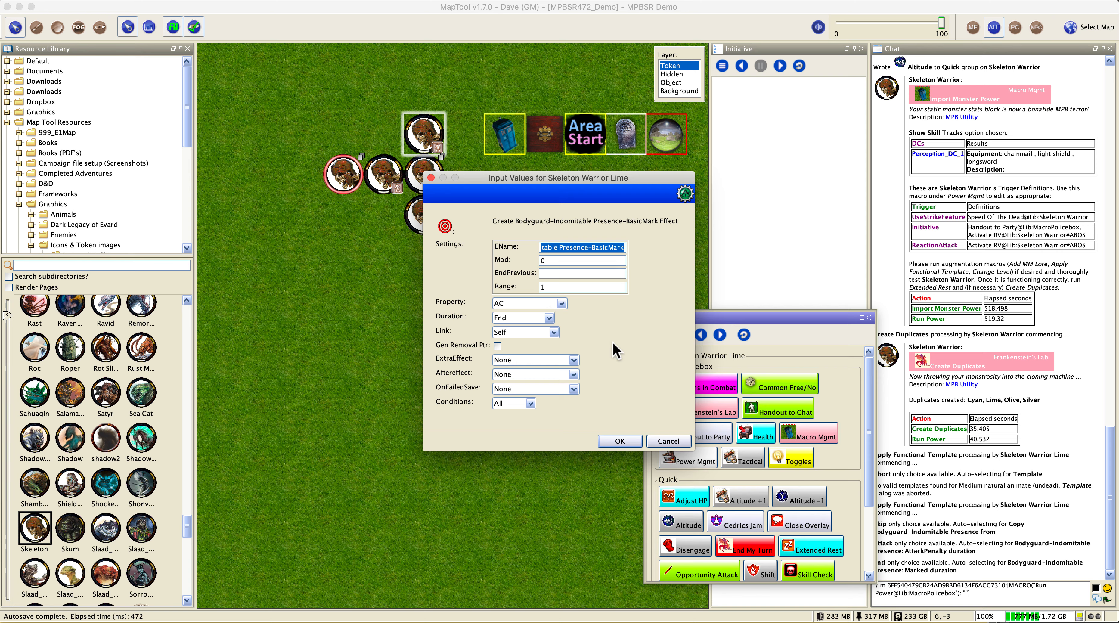
click(619, 440)
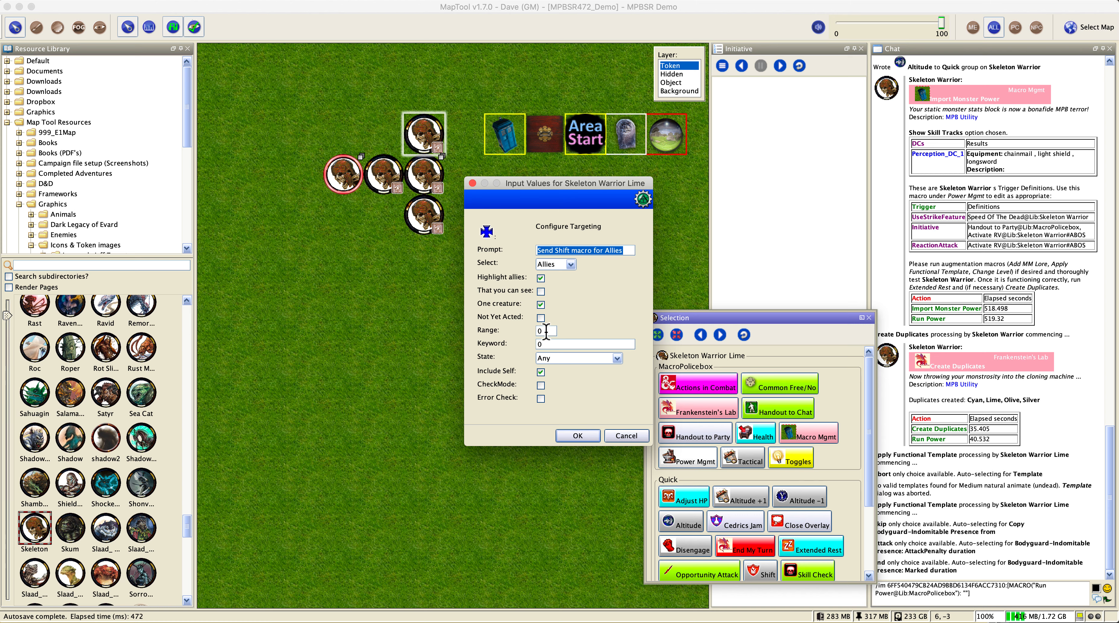
click(577, 435)
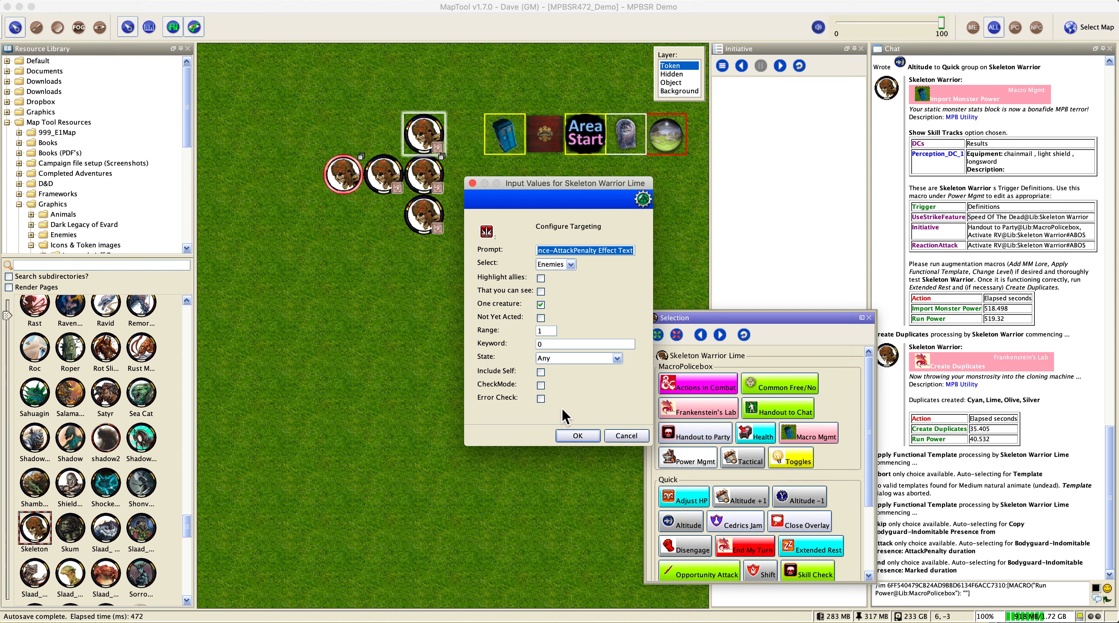
click(575, 438)
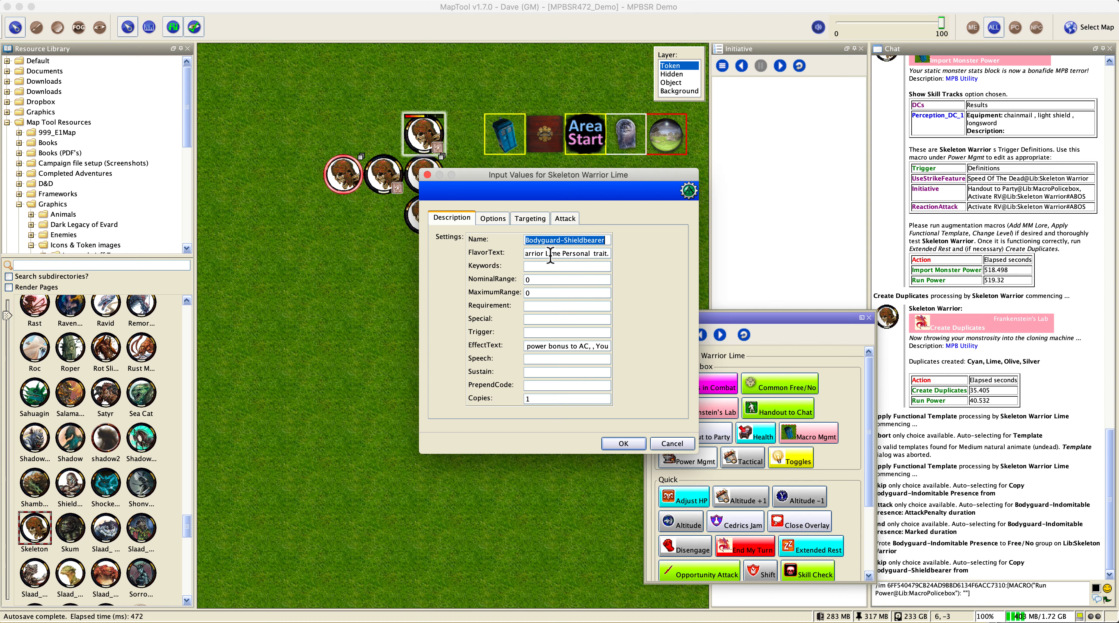
Review the Bodyguard-Shieldbearer power's options, targeting, attack and description settings, and accept them.
click(498, 220)
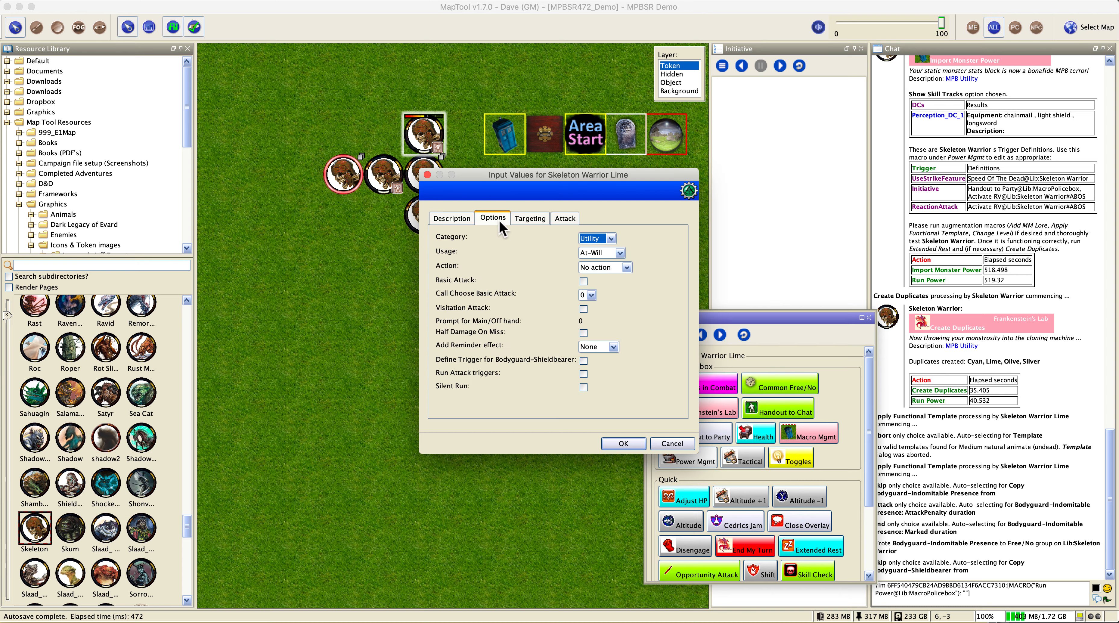
click(540, 218)
click(563, 218)
click(456, 218)
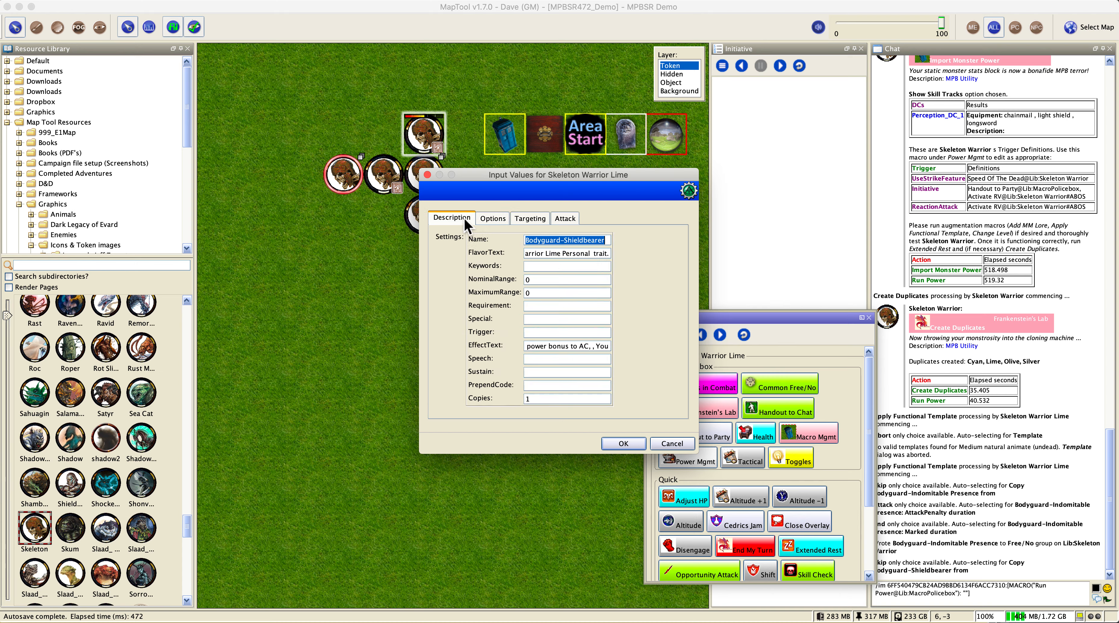
click(623, 443)
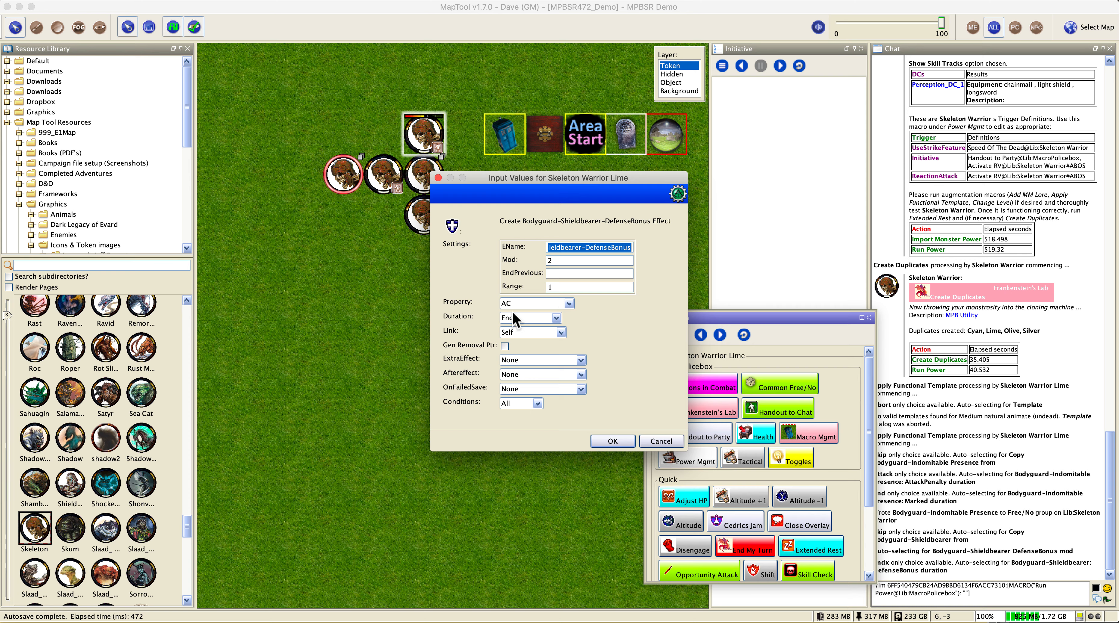
Create the Shieldbearer DefenseBonus effect on AC with Mod 2, targeting one creature among Allies at Range 1 with Include Self off.
click(610, 442)
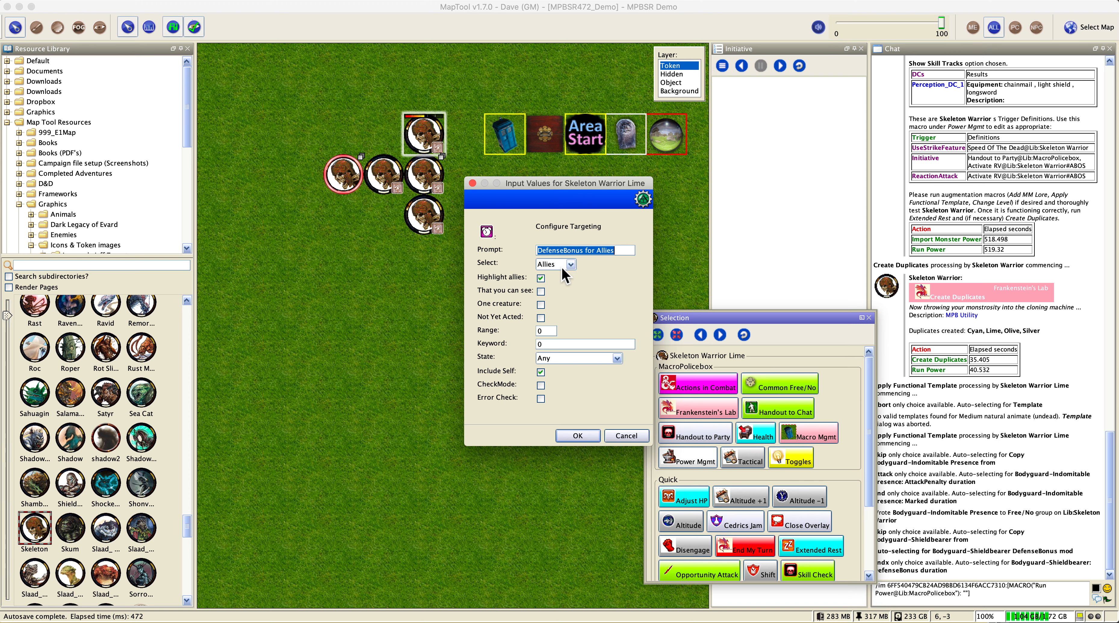
click(547, 330)
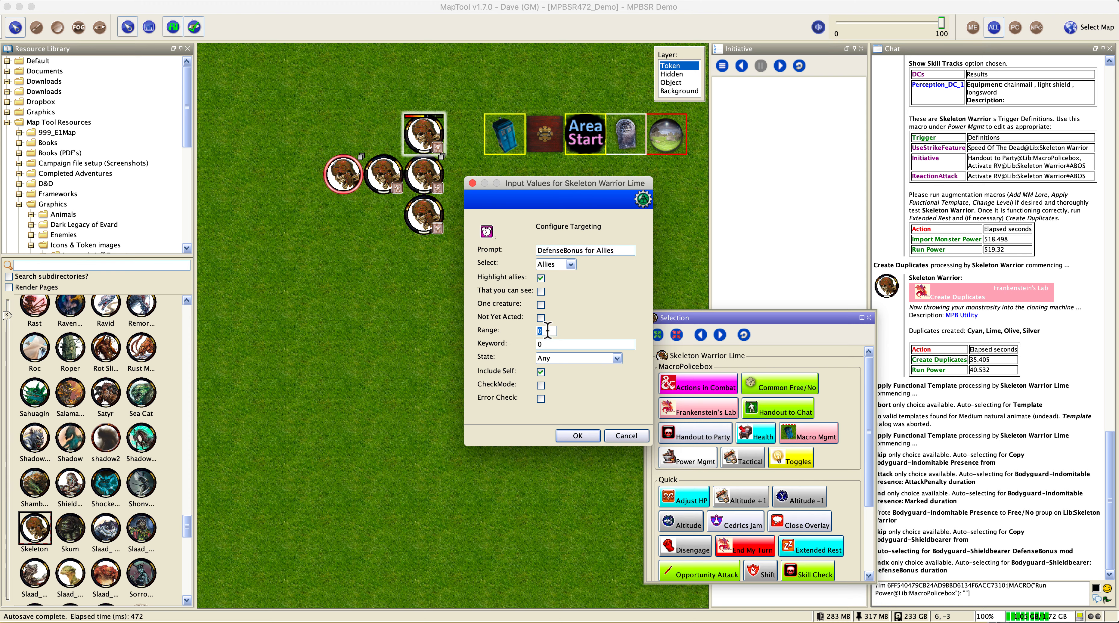
text(1)
click(541, 307)
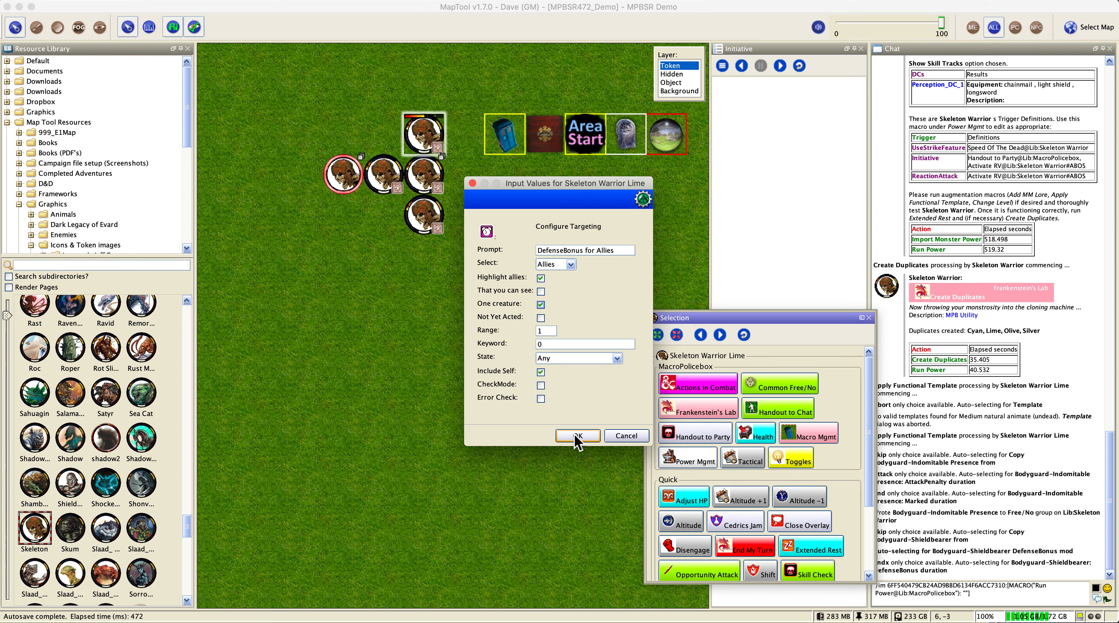
click(542, 373)
click(581, 435)
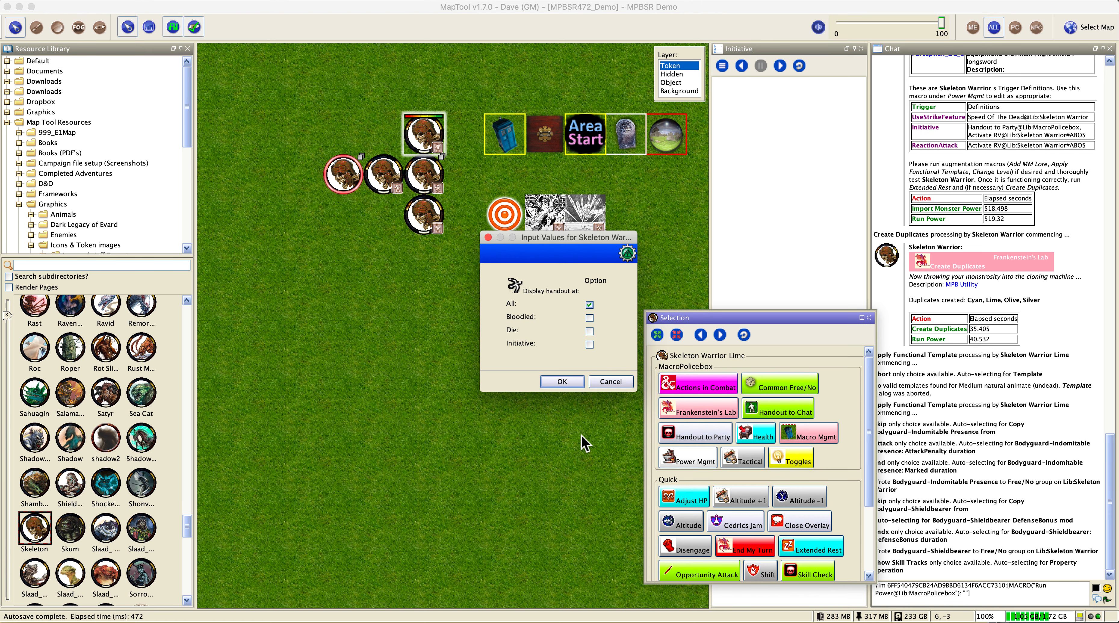
Enable the handout display at Initiative and choose Skeleton Warrior as the standard monster to delete, completing the Bodyguard template.
click(589, 344)
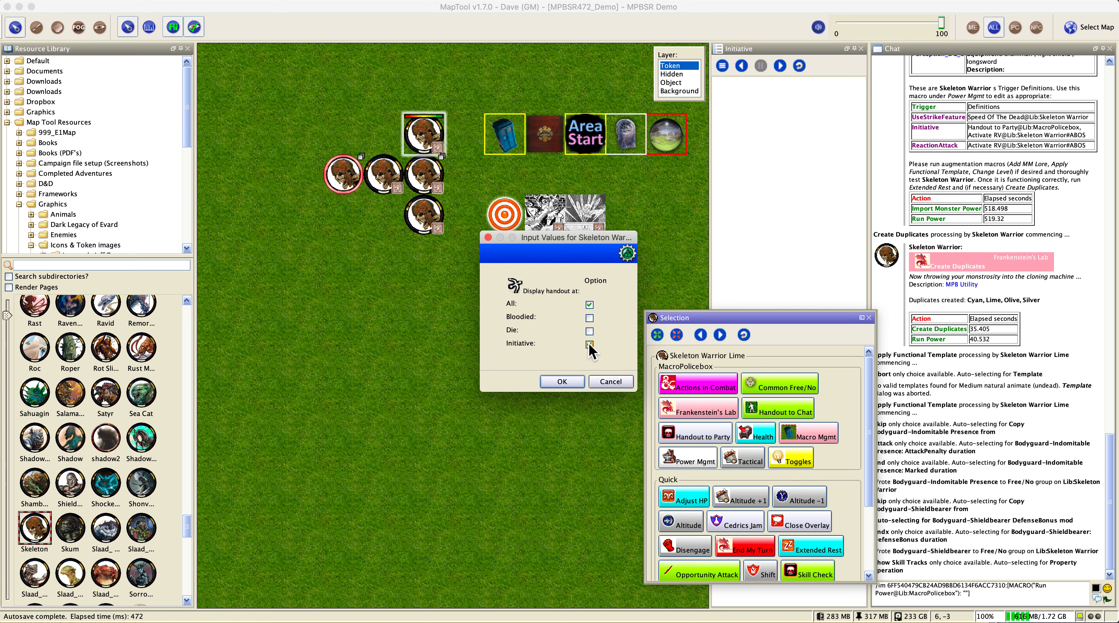
click(557, 381)
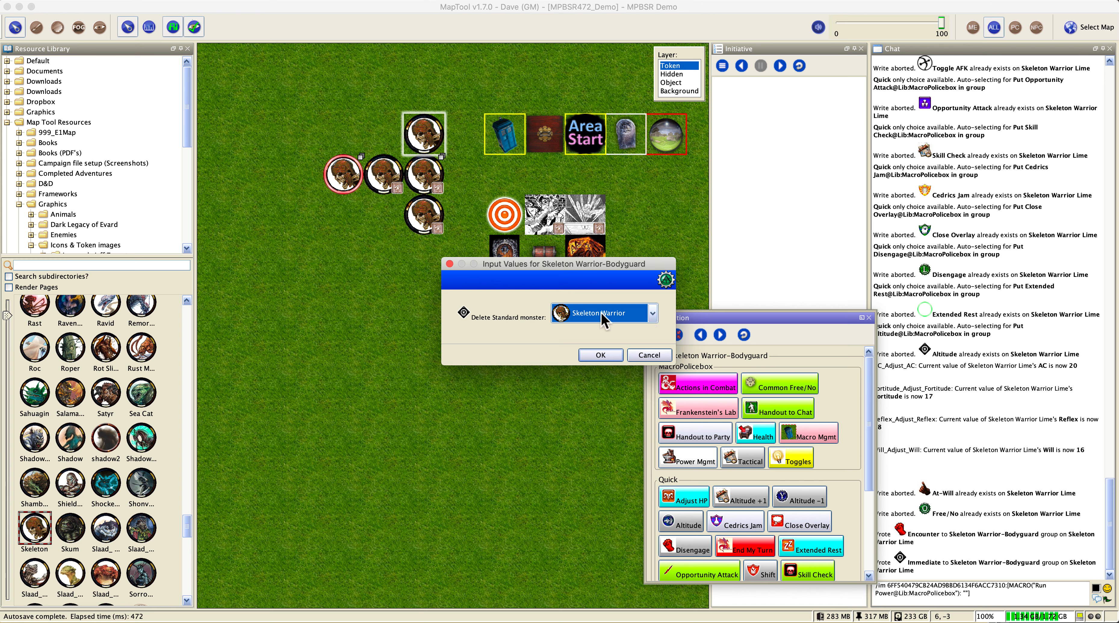
click(600, 355)
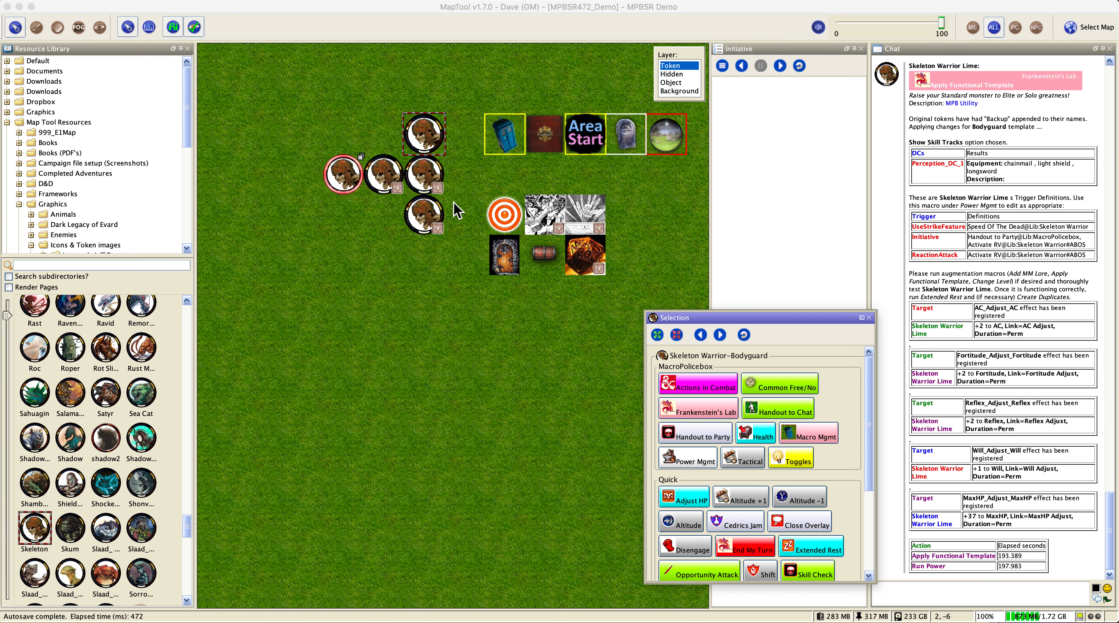
Move the Lib:Skeleton Warrior Backup token one cell above the Bodyguard library token and rename it Lib:Skeleton Warrior.
mouse_move(432, 183)
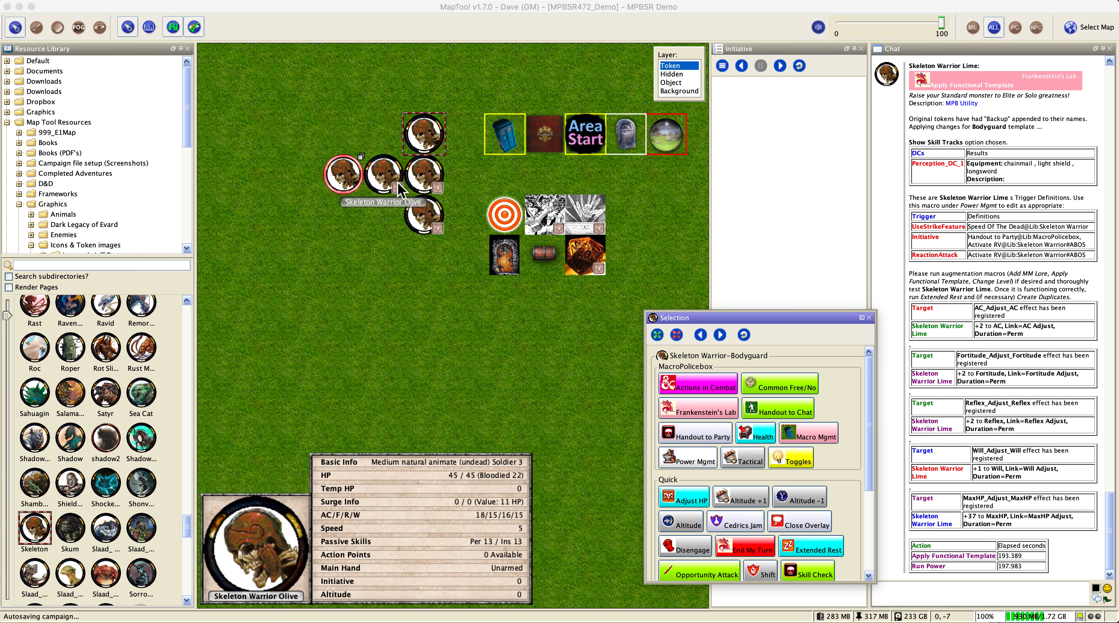
mouse_move(360, 186)
drag(354, 182, 345, 140)
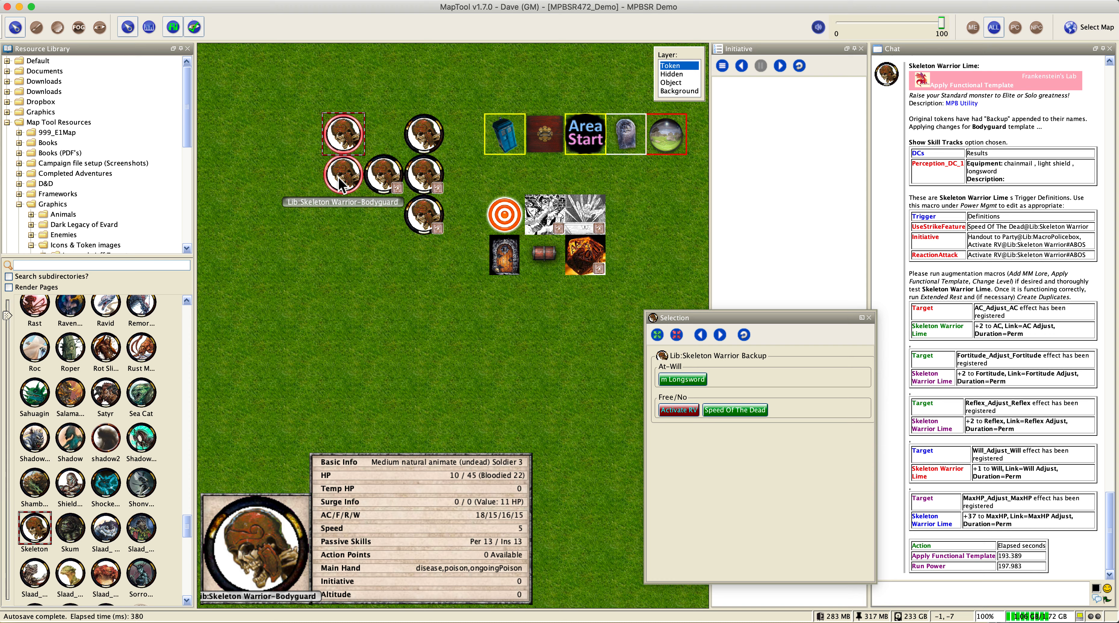
double_click(351, 141)
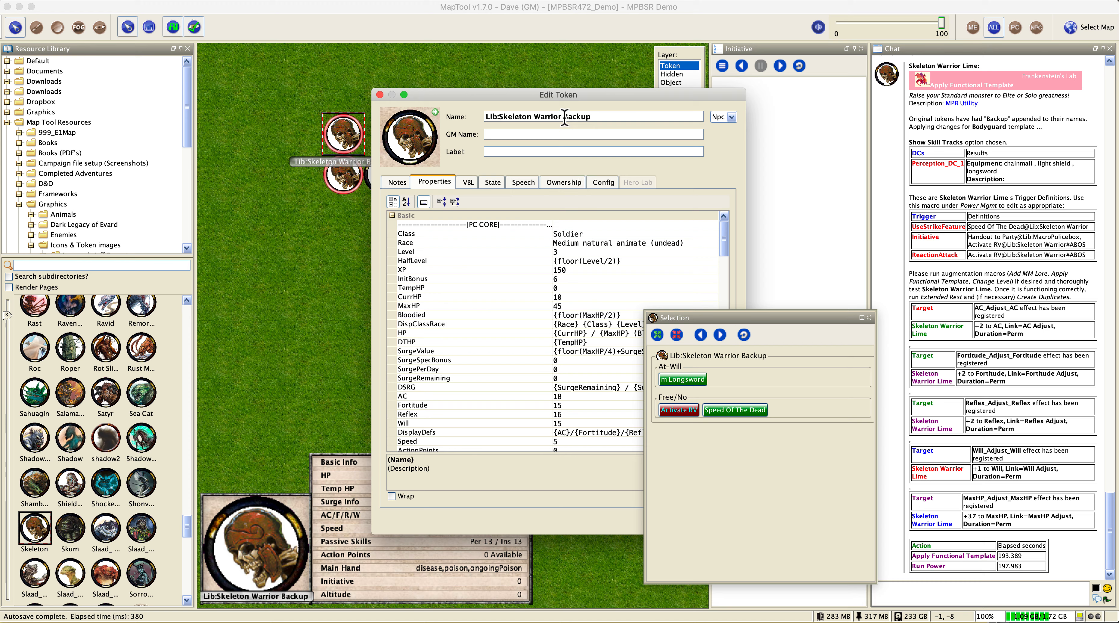
drag(563, 116, 618, 120)
key(BackSpace)
key(BackSpace)
drag(615, 101, 481, 83)
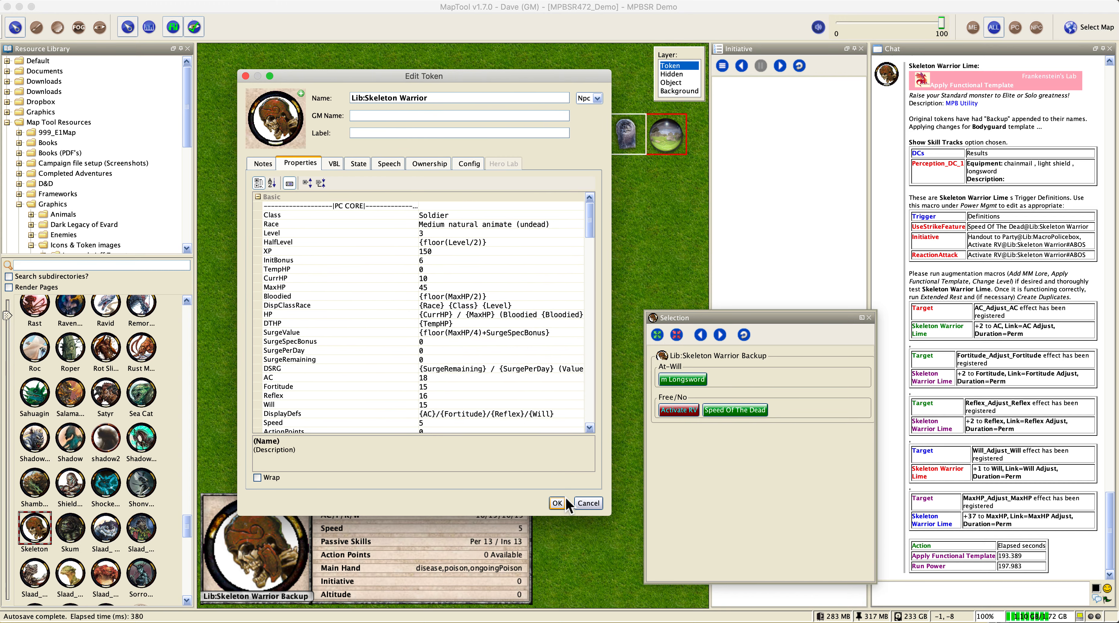
click(558, 502)
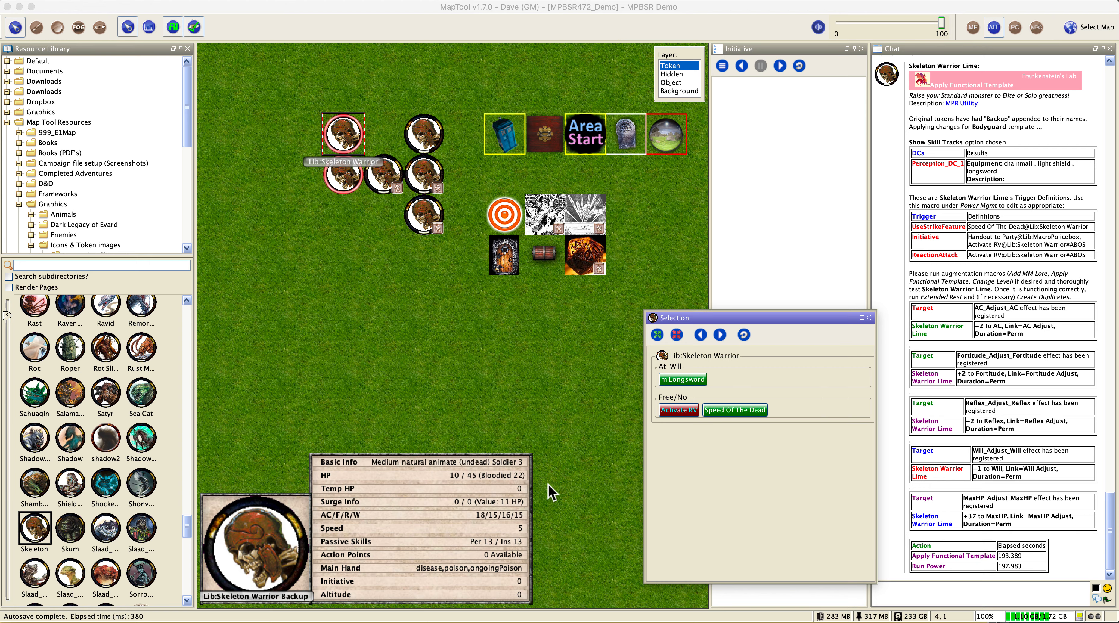
Check the macro groups of the Cyan and Lib:Skeleton Warrior tokens and compare the stat sheets of the Bodyguard, Cyan and Silver tokens.
click(435, 181)
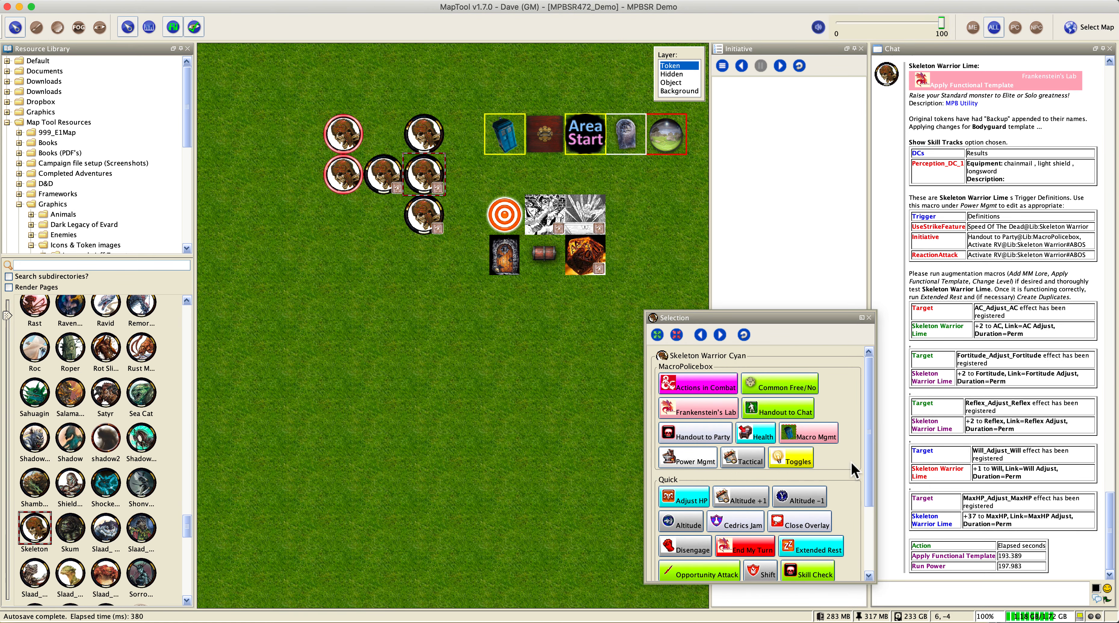
drag(870, 462, 864, 527)
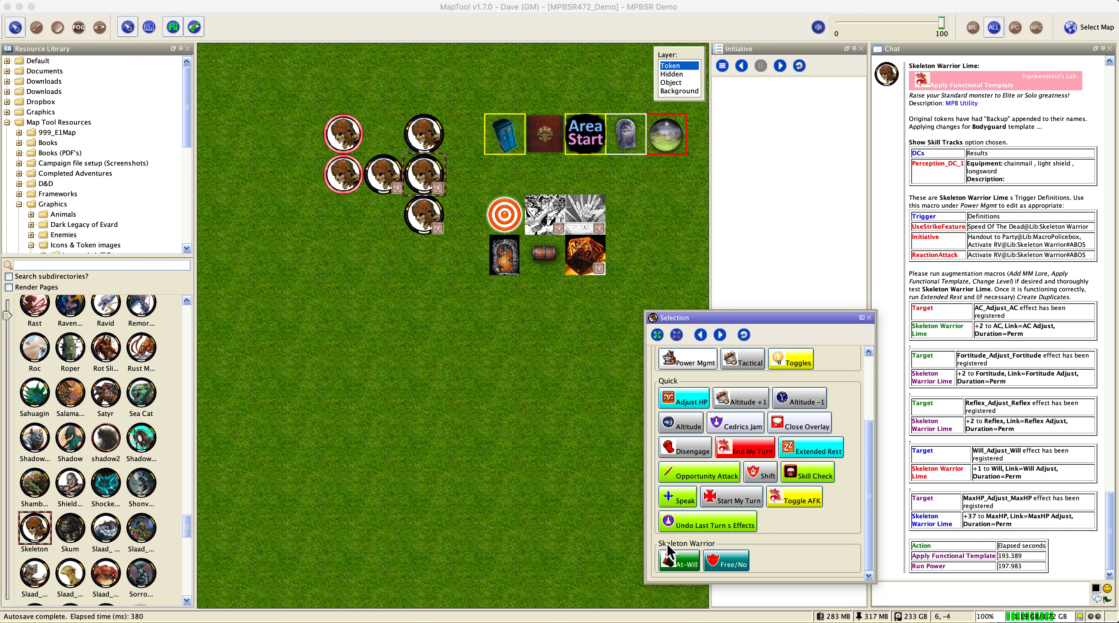
click(352, 136)
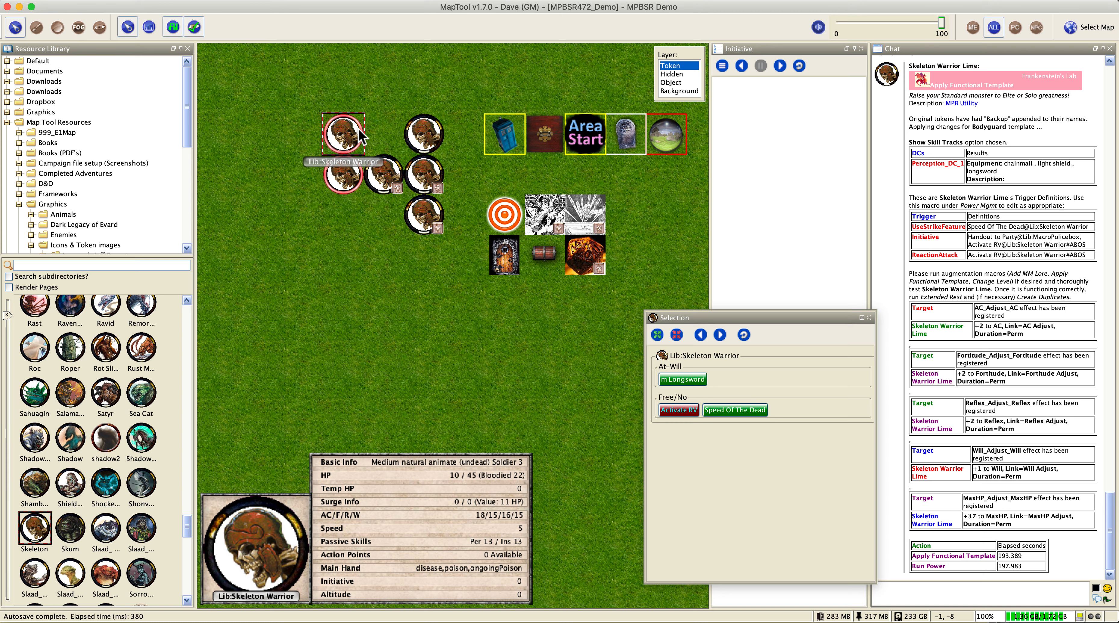
mouse_move(425, 134)
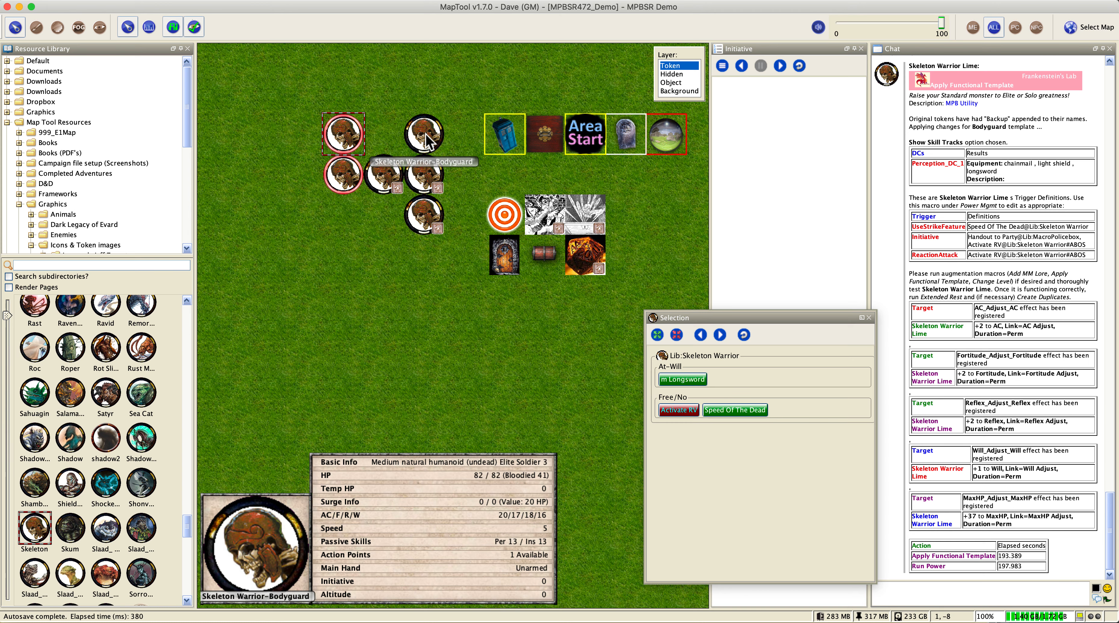
mouse_move(432, 183)
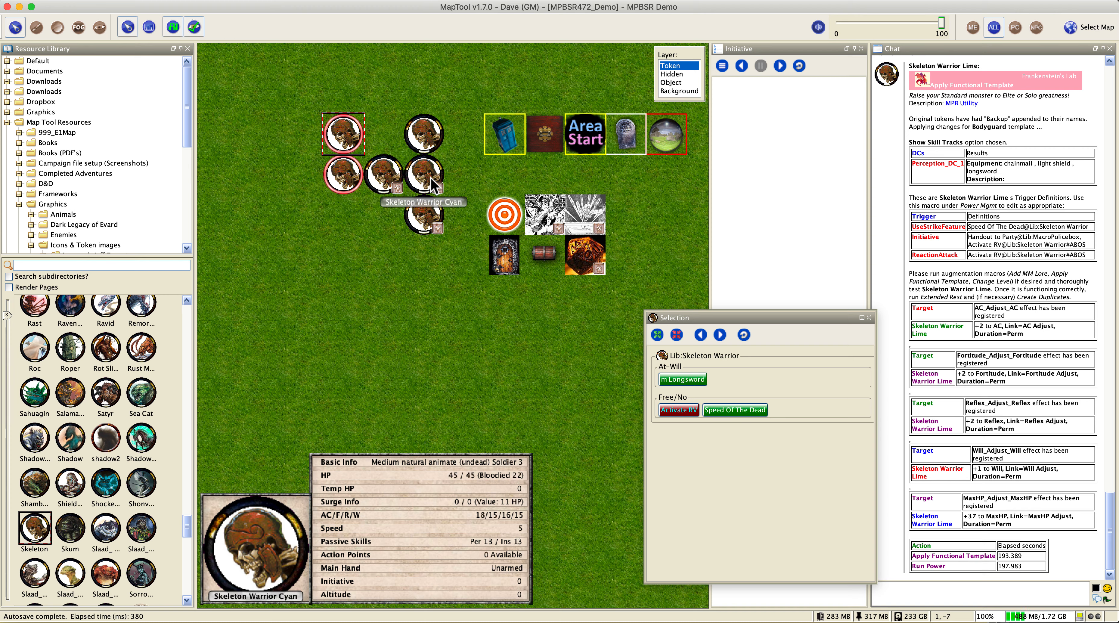
mouse_move(418, 215)
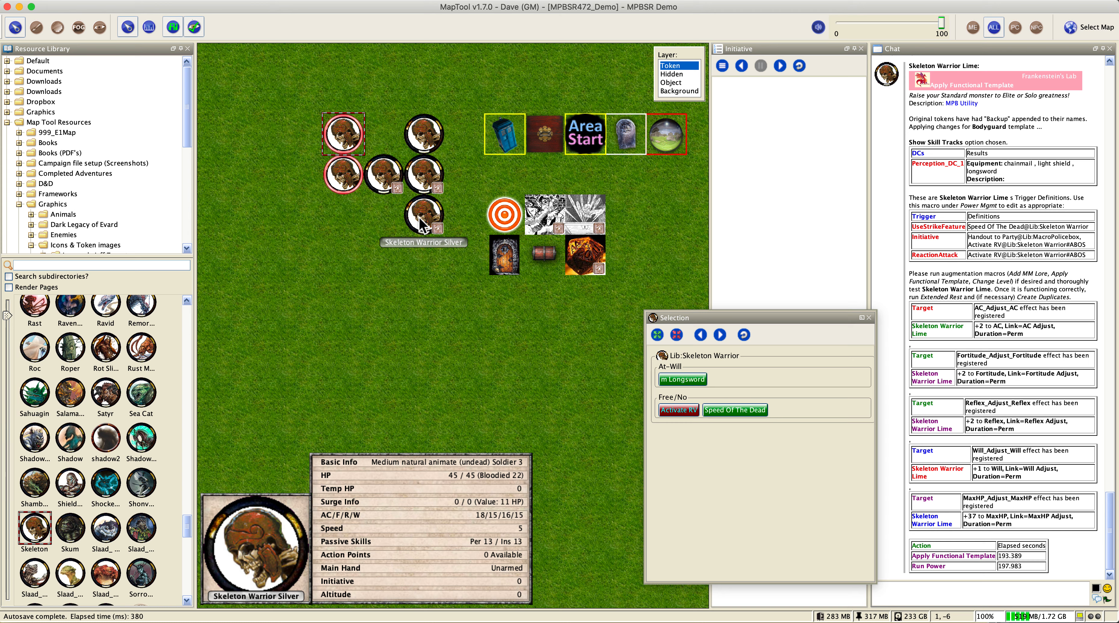
Run Change Level from Frankenstein's Lab on Skeleton Warrior Silver to raise its level by 2.
click(418, 217)
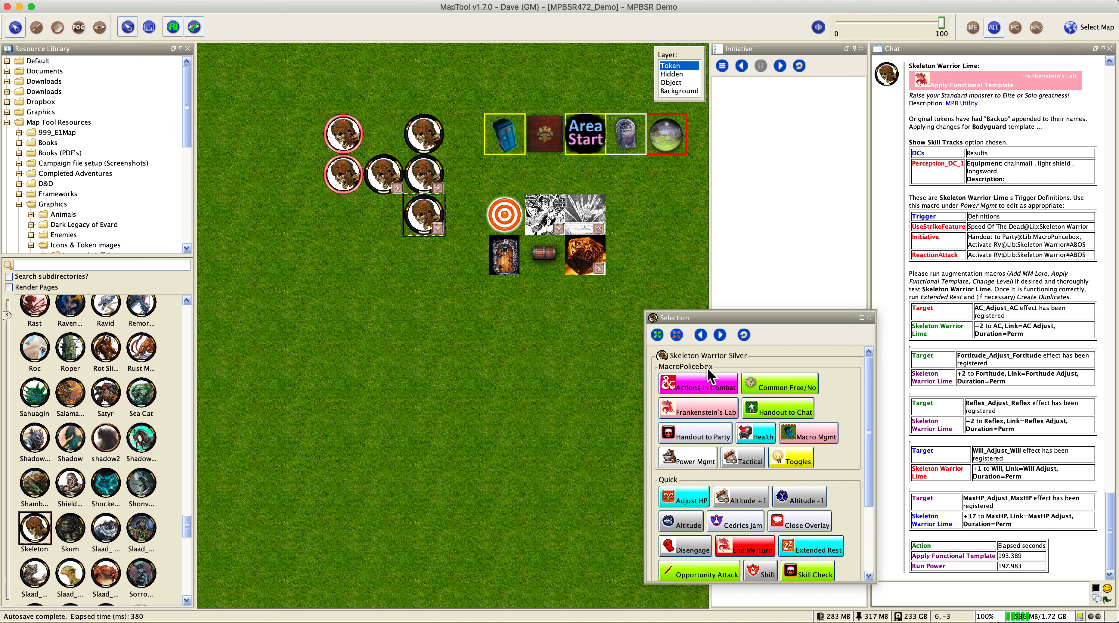
click(721, 411)
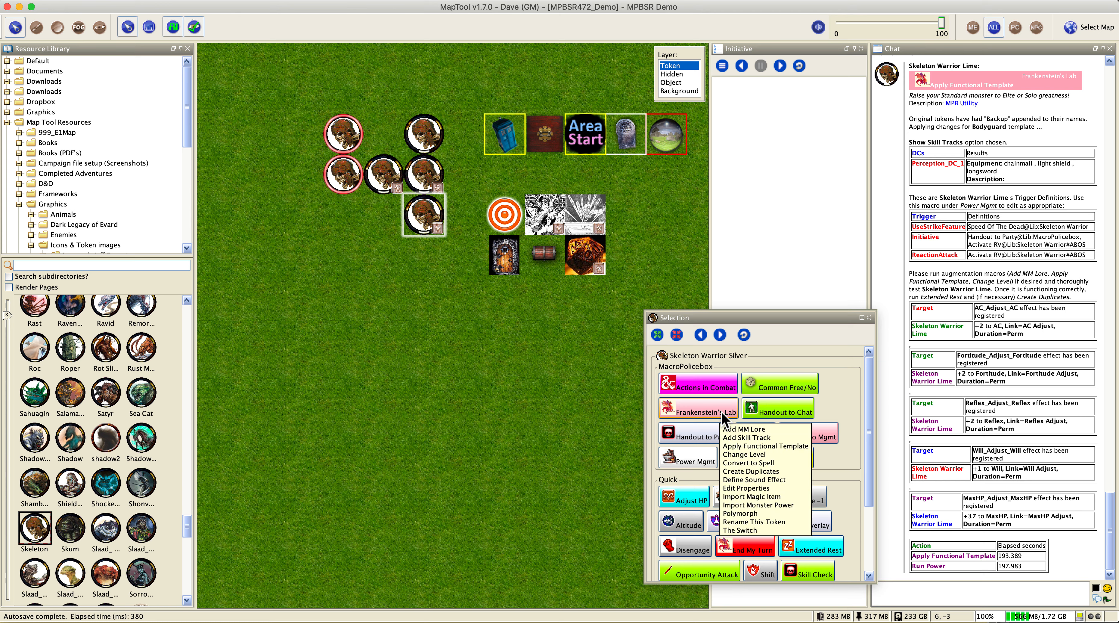
click(721, 412)
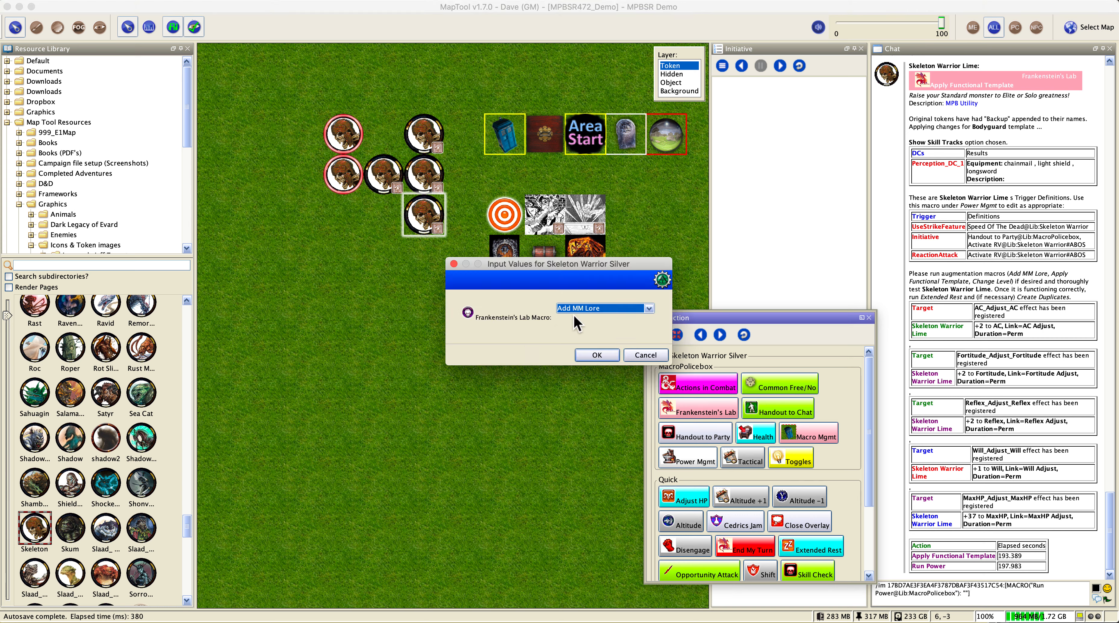
click(584, 309)
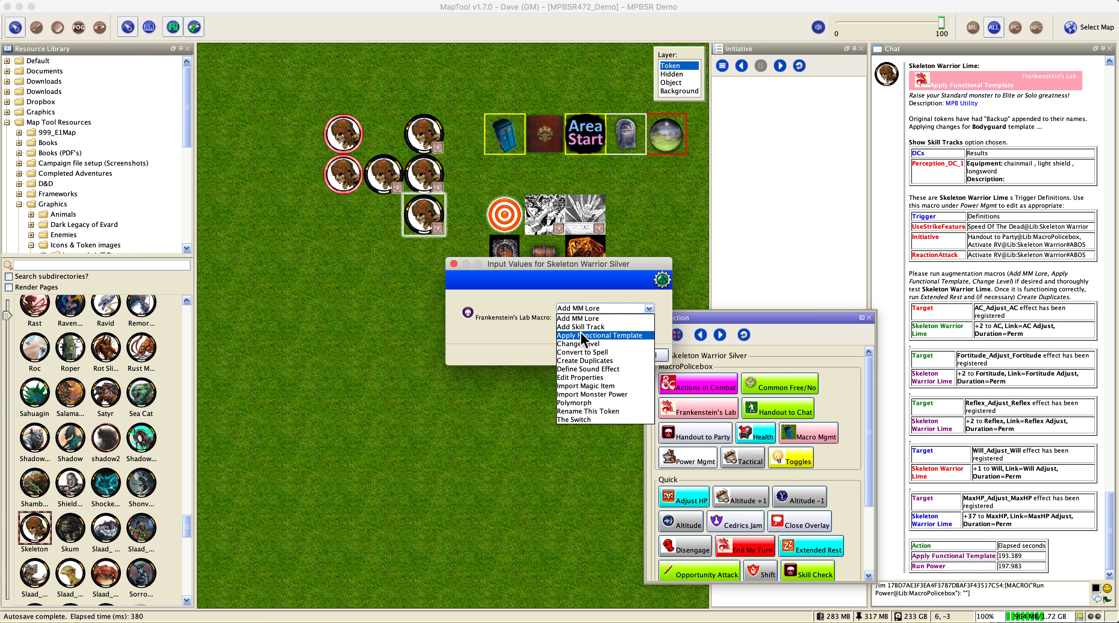
click(580, 344)
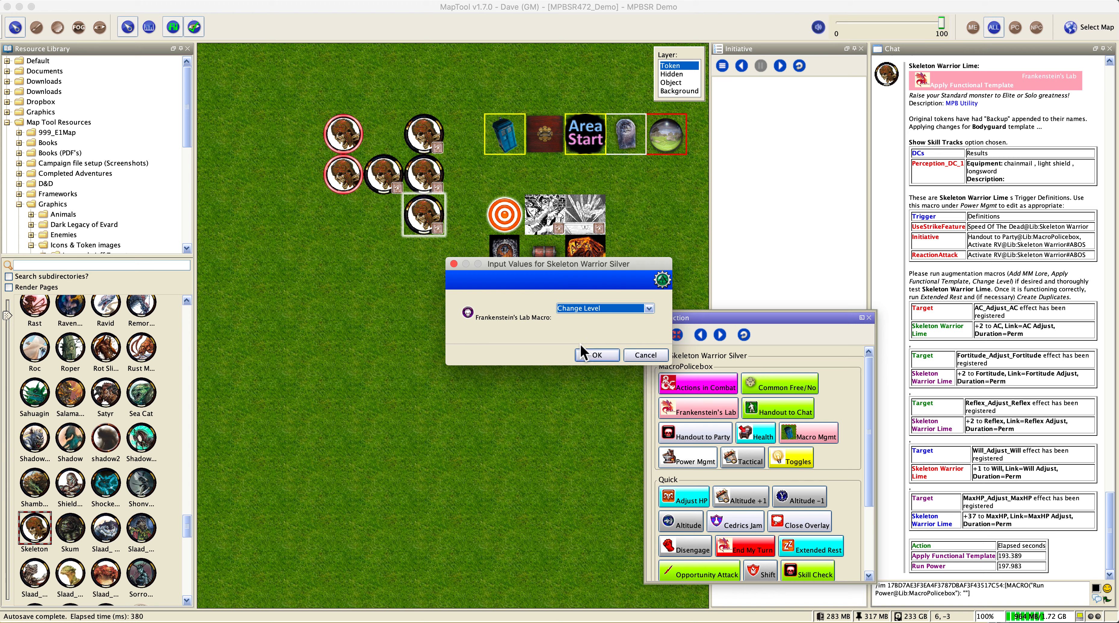
click(596, 355)
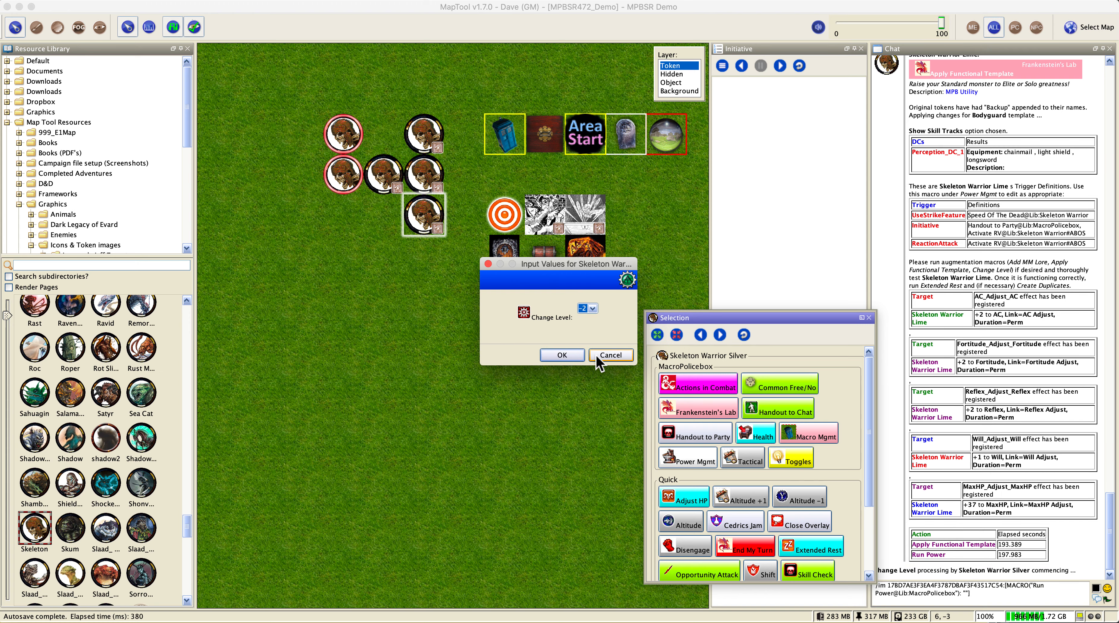
click(593, 309)
click(572, 355)
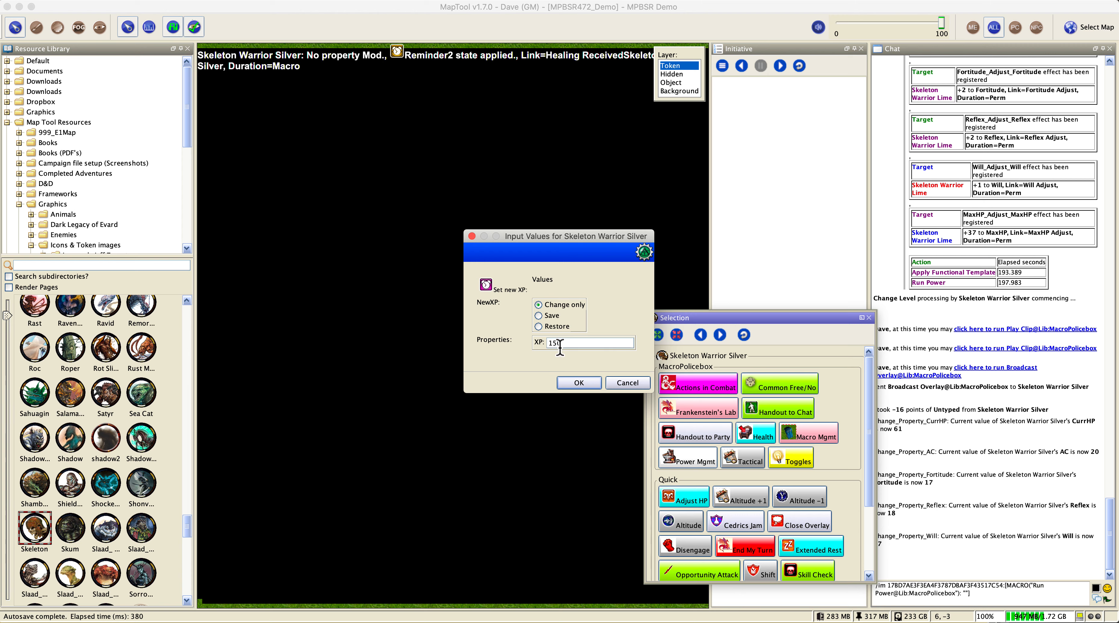
Set Skeleton Warrior Silver's new XP to 200, close the overlay and inspect the token's stat sheet.
double_click(560, 348)
click(559, 347)
drag(560, 347, 510, 346)
text(200)
click(592, 384)
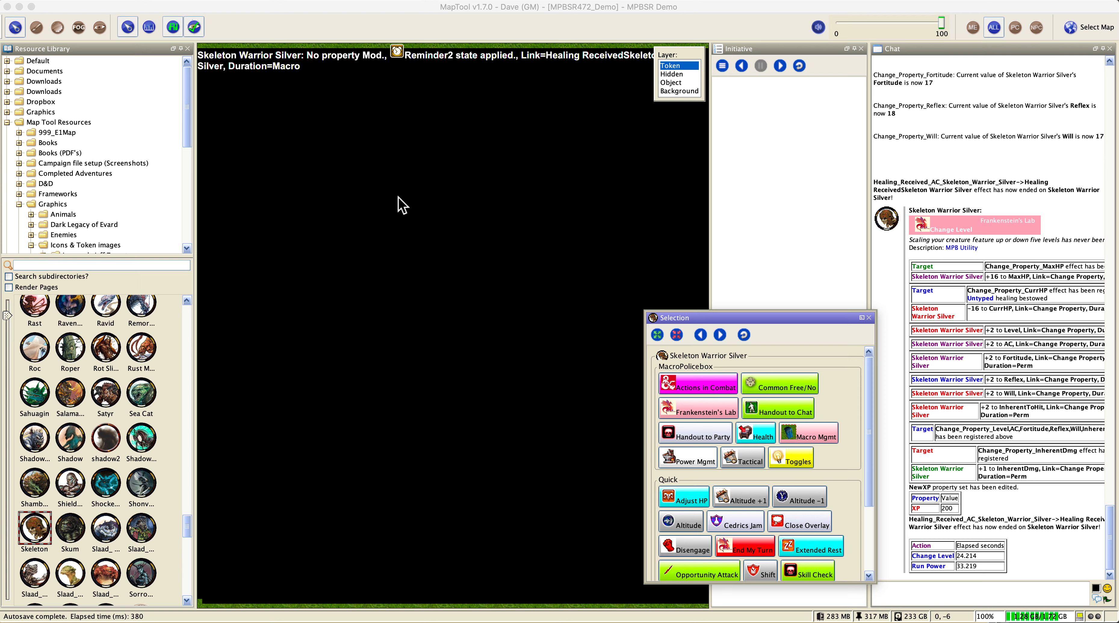
click(798, 525)
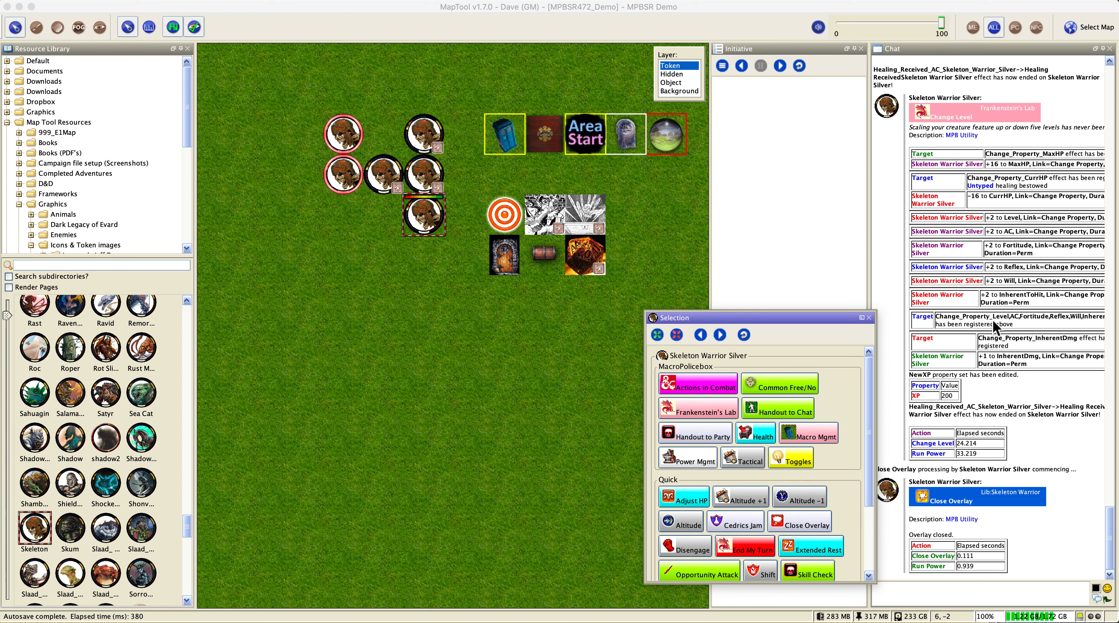
mouse_move(435, 223)
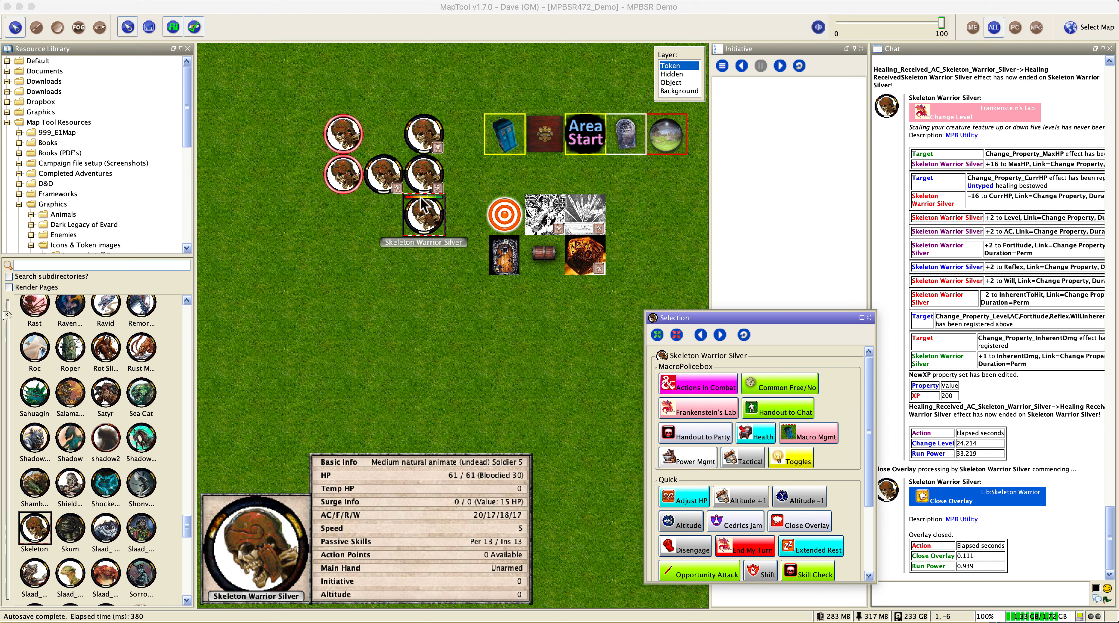
Select Skeleton Warrior Olive, then switch to Adobe Acrobat Reader DC and open the D&D 4.0 - Monster Manual PDF.
click(392, 179)
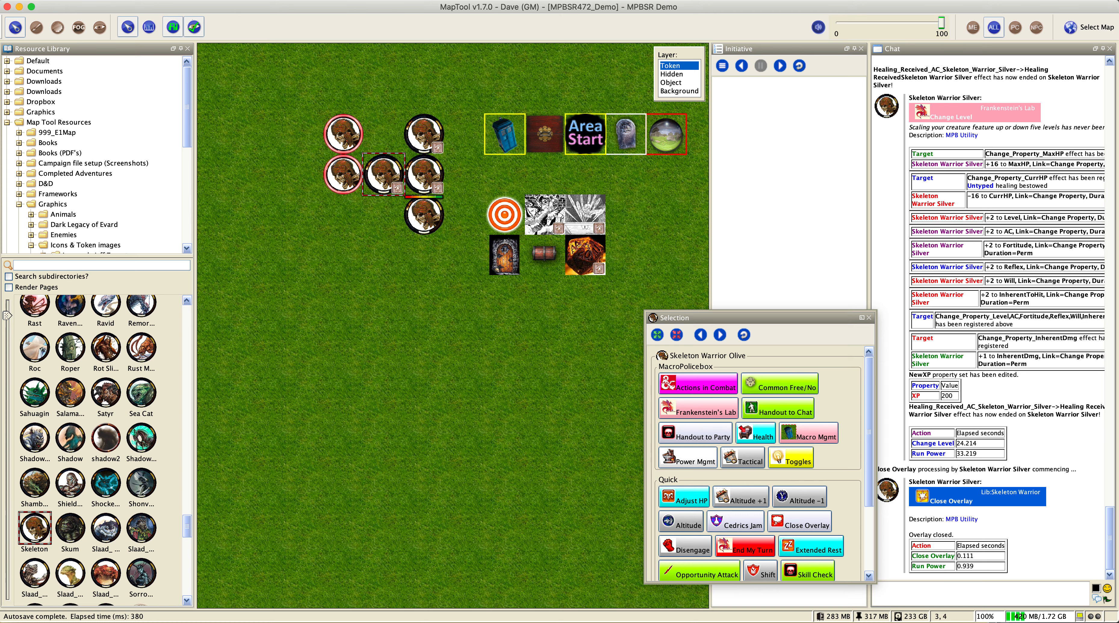
click(927, 622)
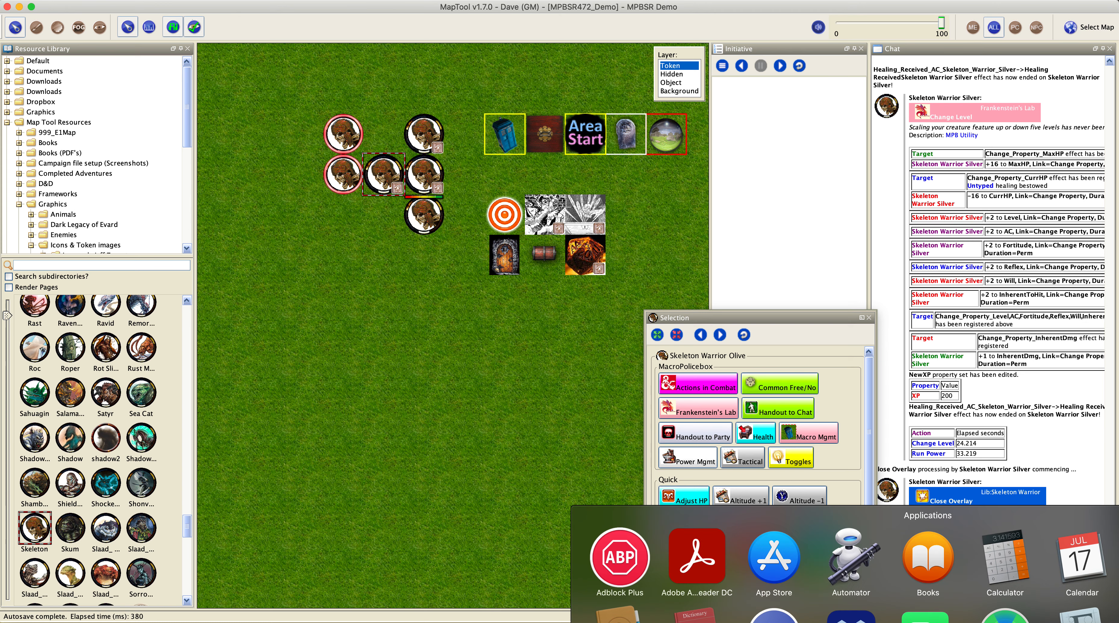
click(715, 575)
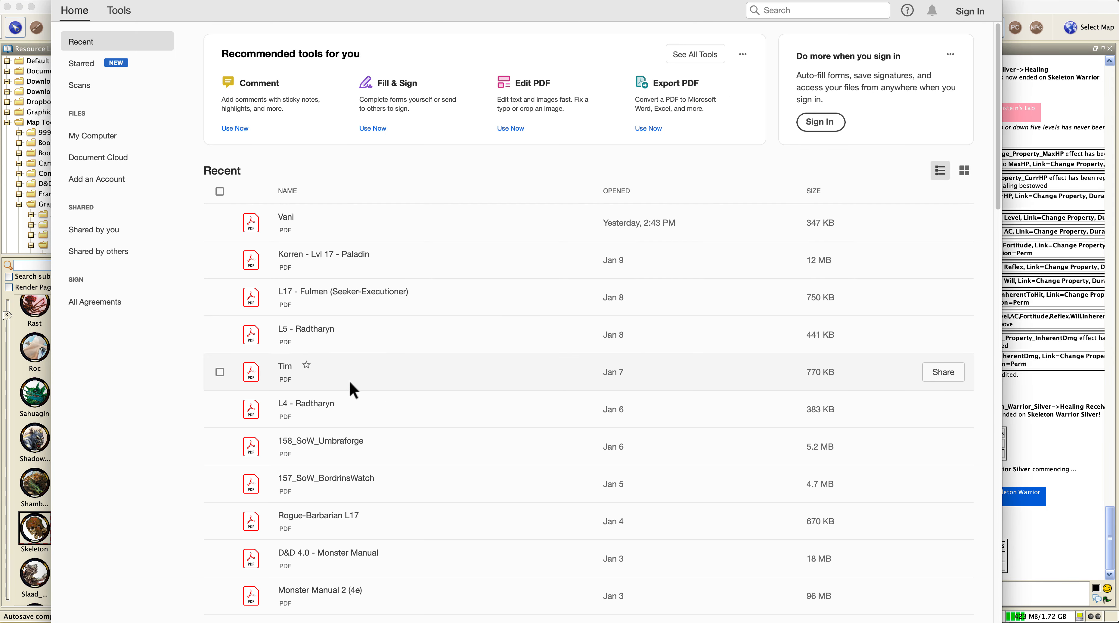
double_click(342, 558)
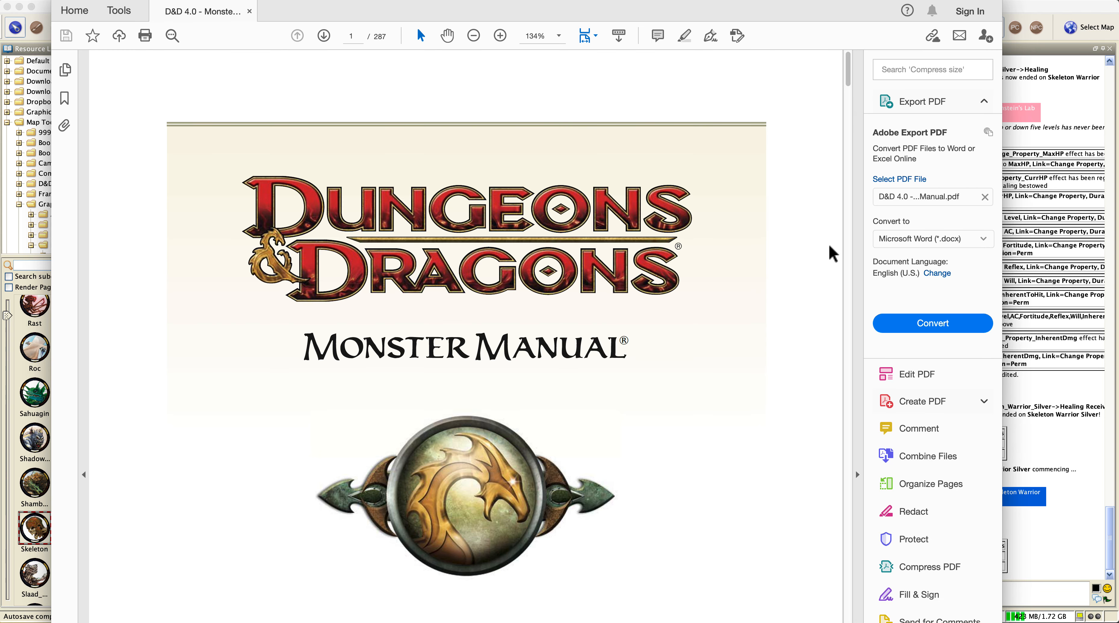
Look up the page of the Skeleton entry in the Monster Manual's table of contents.
scroll(849, 250, down, 10)
scroll(849, 250, down, 8)
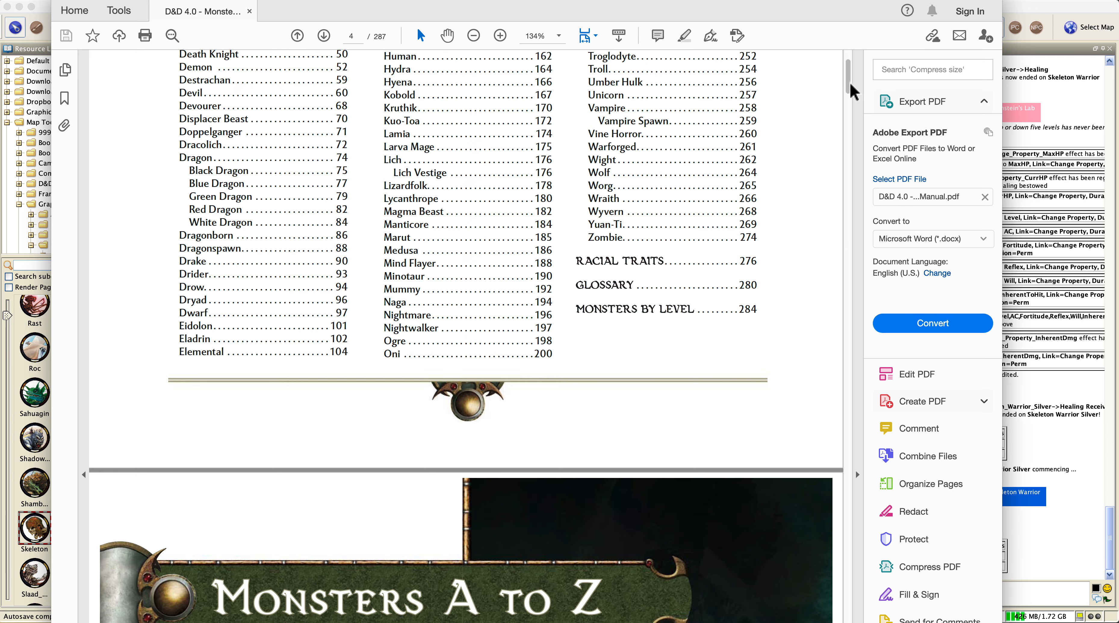
scroll(850, 89, up, 5)
scroll(850, 89, down, 9)
scroll(850, 90, up, 3)
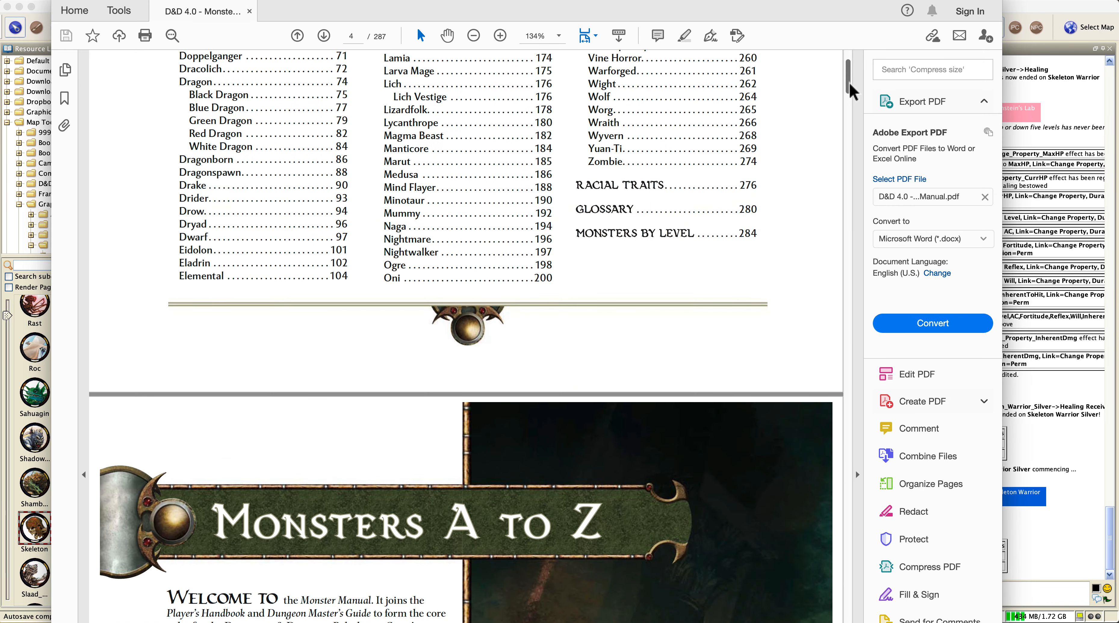
scroll(849, 120, down, 10)
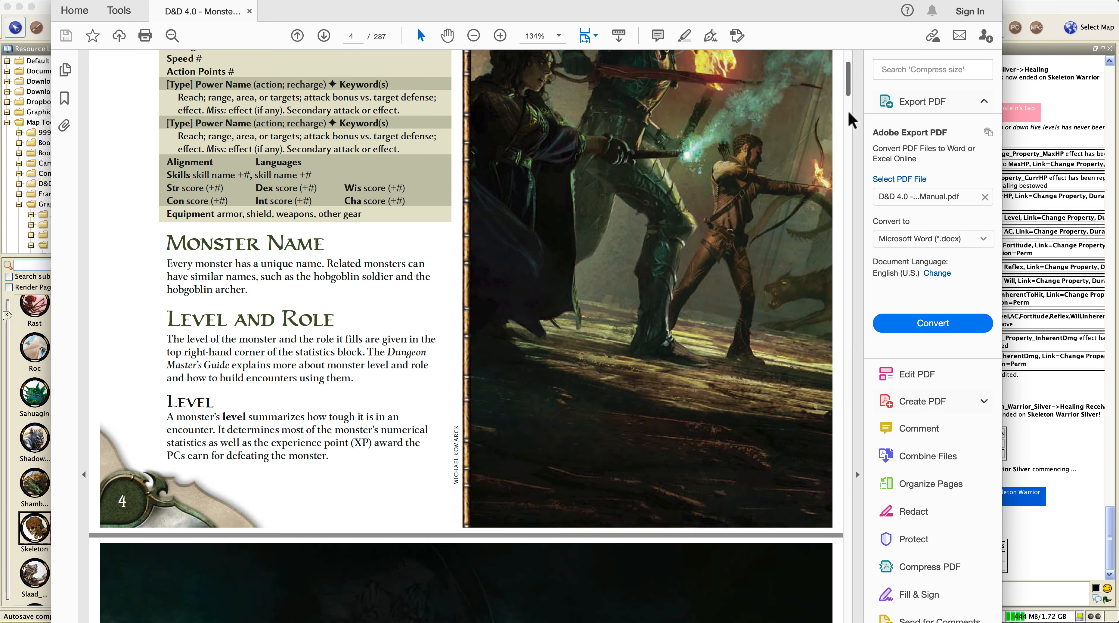
scroll(731, 170, up, 15)
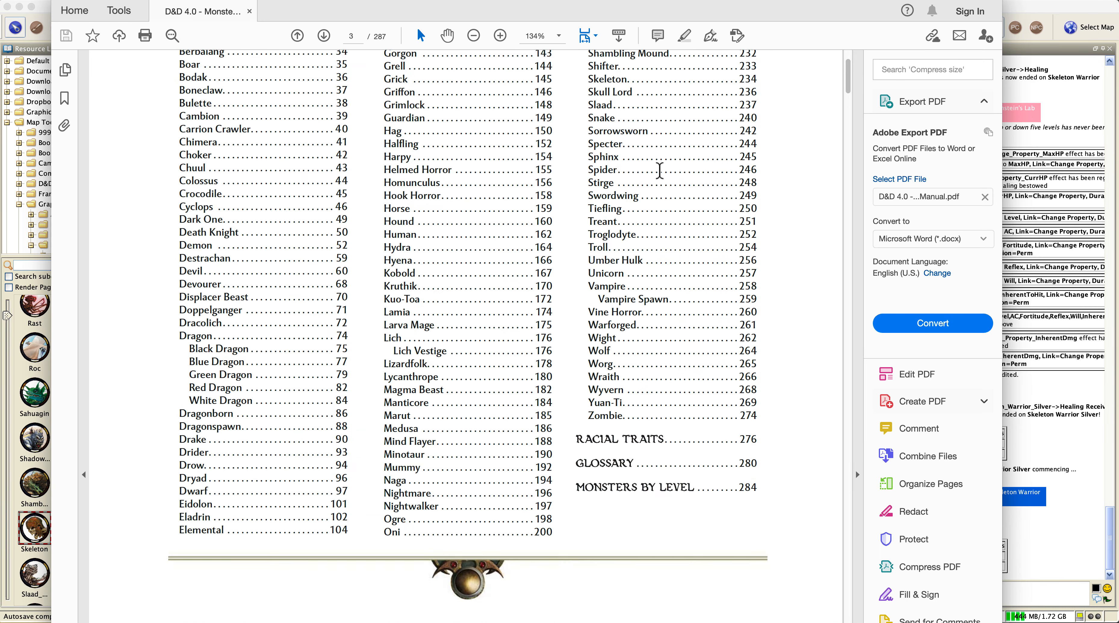
scroll(659, 170, down, 2)
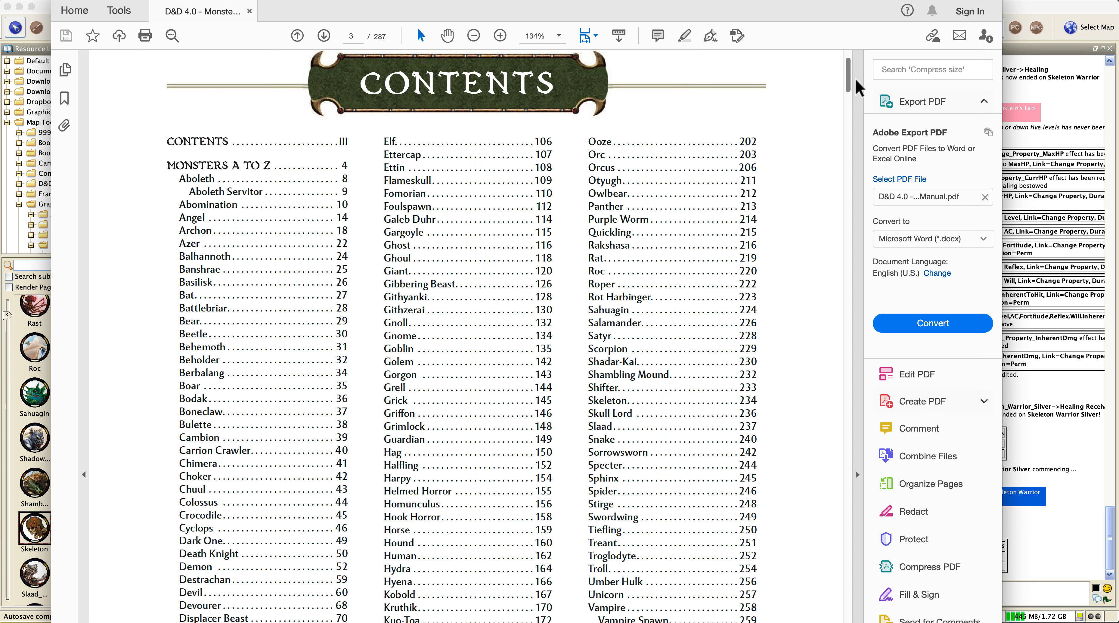
Go to the Skeleton entry in the Monster Manual and copy the Skeleton Lore section, including its DC 15 paragraph.
drag(855, 82, 848, 622)
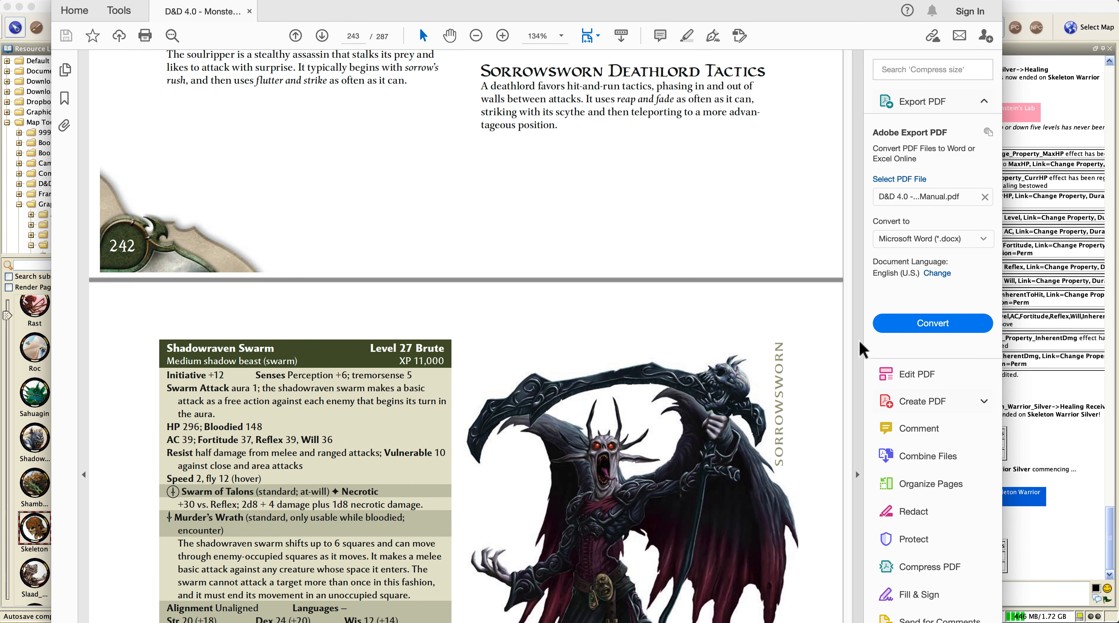
click(848, 318)
click(848, 318)
click(848, 319)
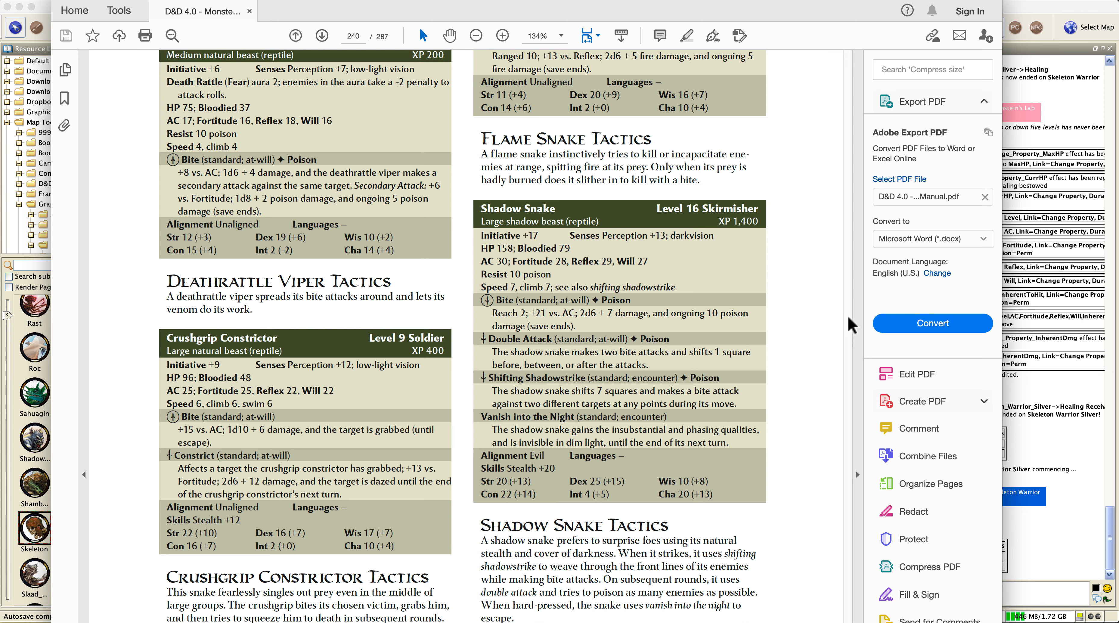
click(849, 319)
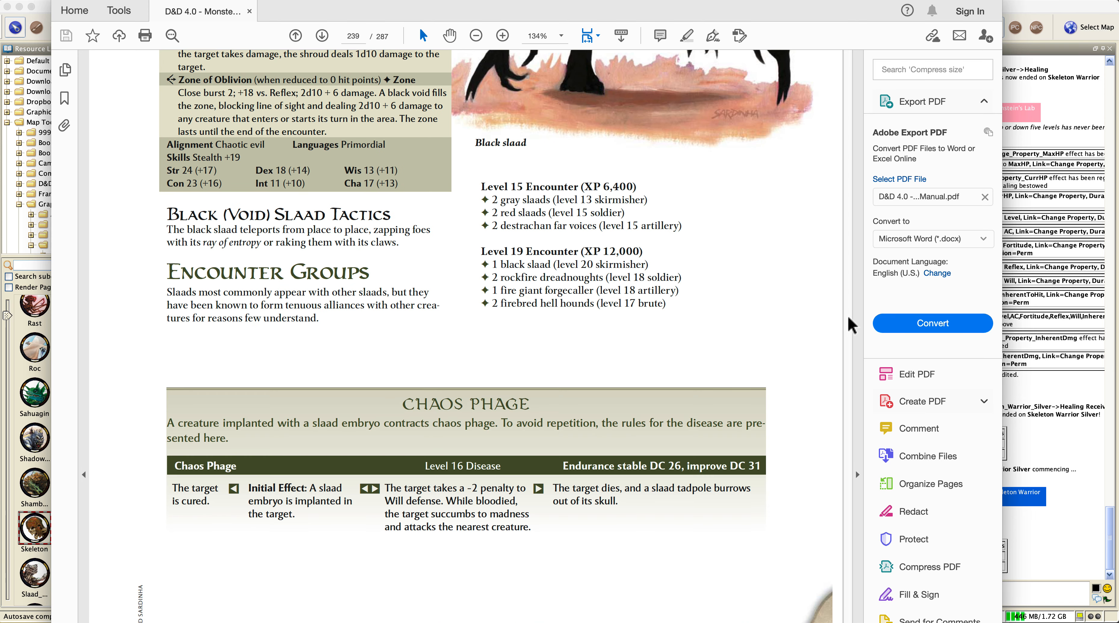
click(849, 319)
click(848, 319)
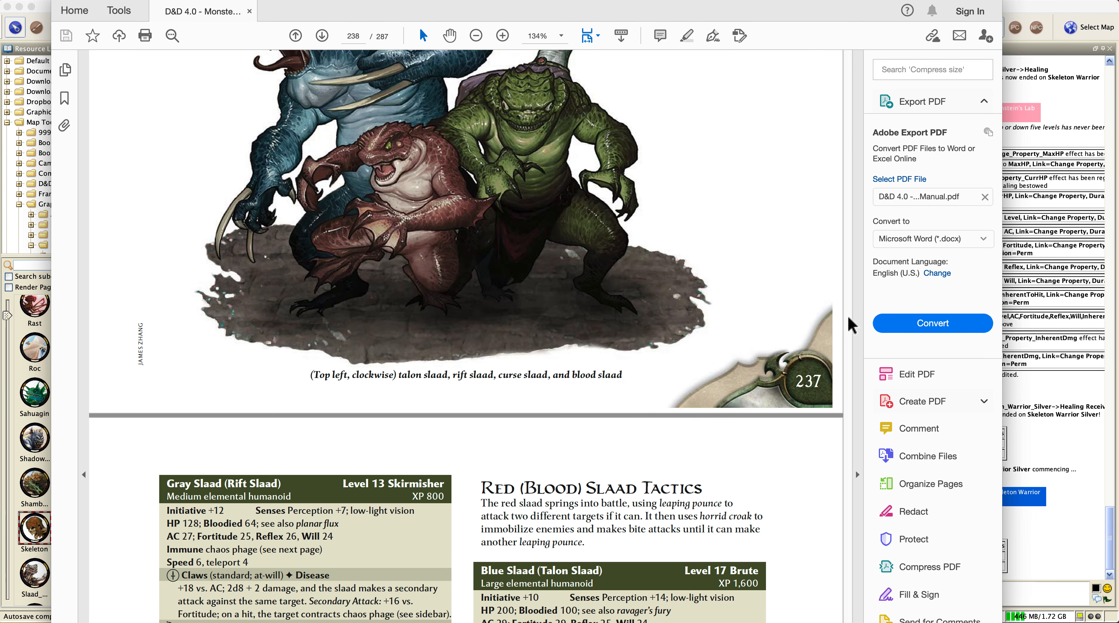
click(849, 318)
click(848, 319)
click(849, 319)
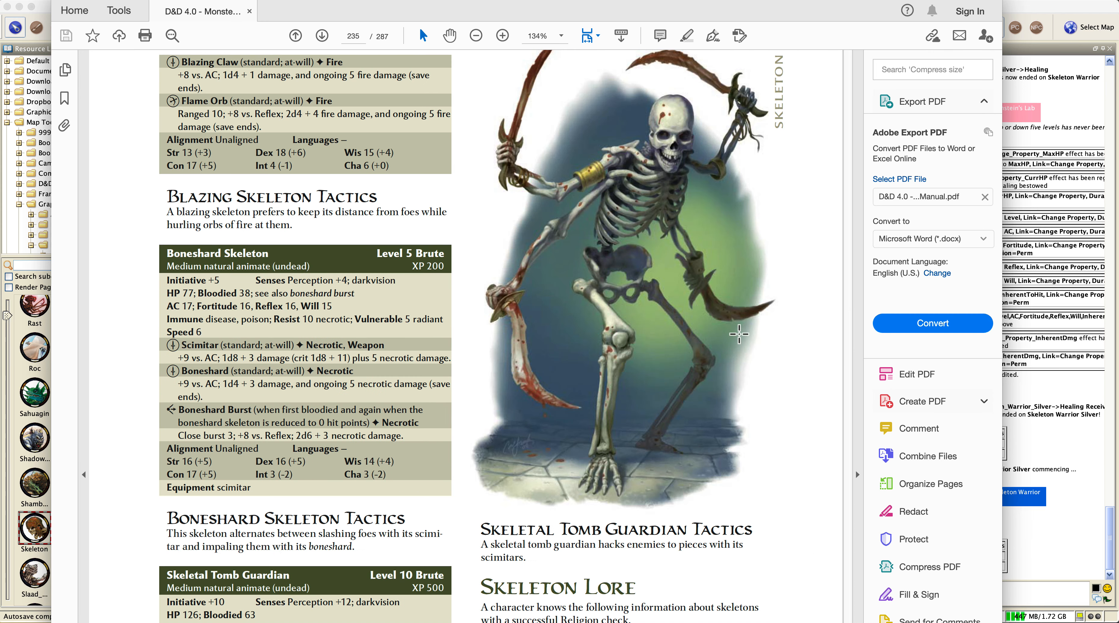
scroll(738, 334, down, 5)
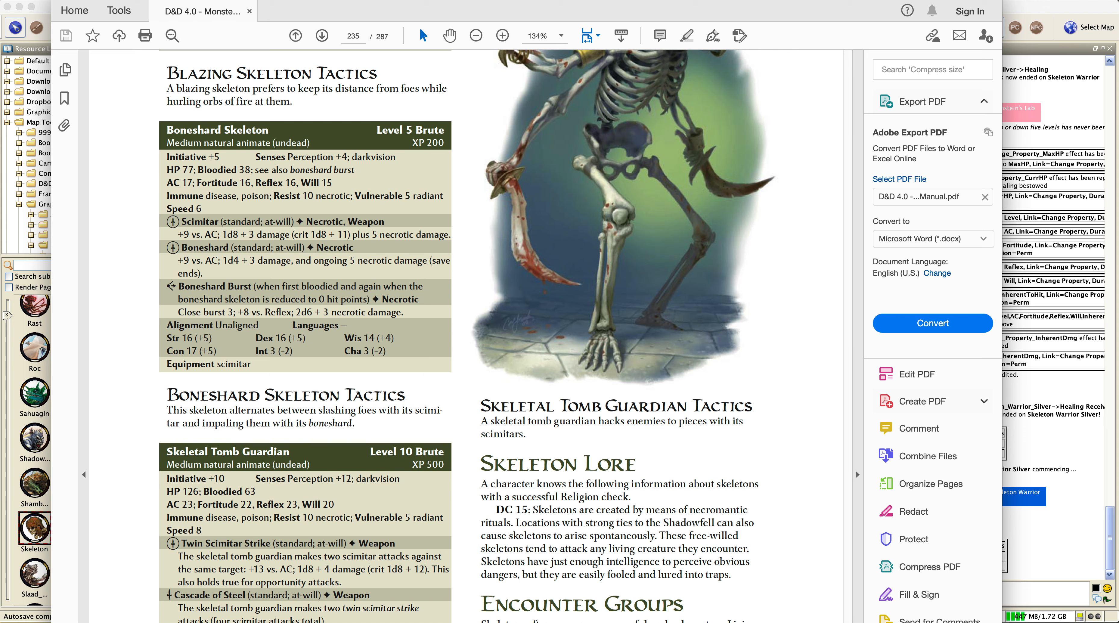
drag(739, 578, 504, 464)
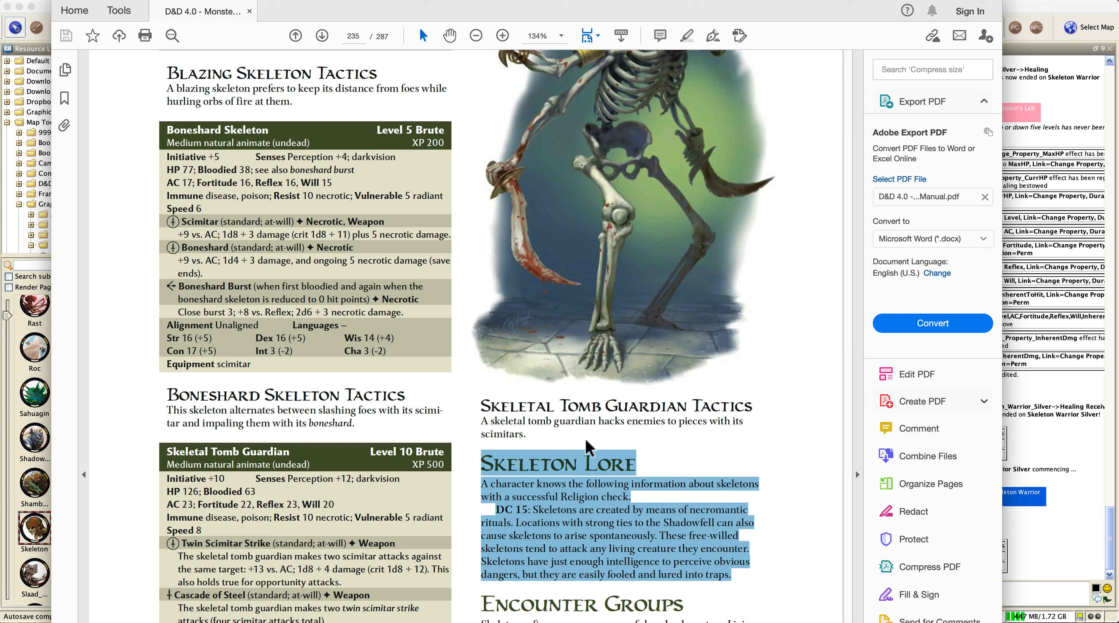
Switch back to MapTool, select Skeleton Warrior Cyan and run Add MM Lore from Frankenstein's Lab.
click(1020, 7)
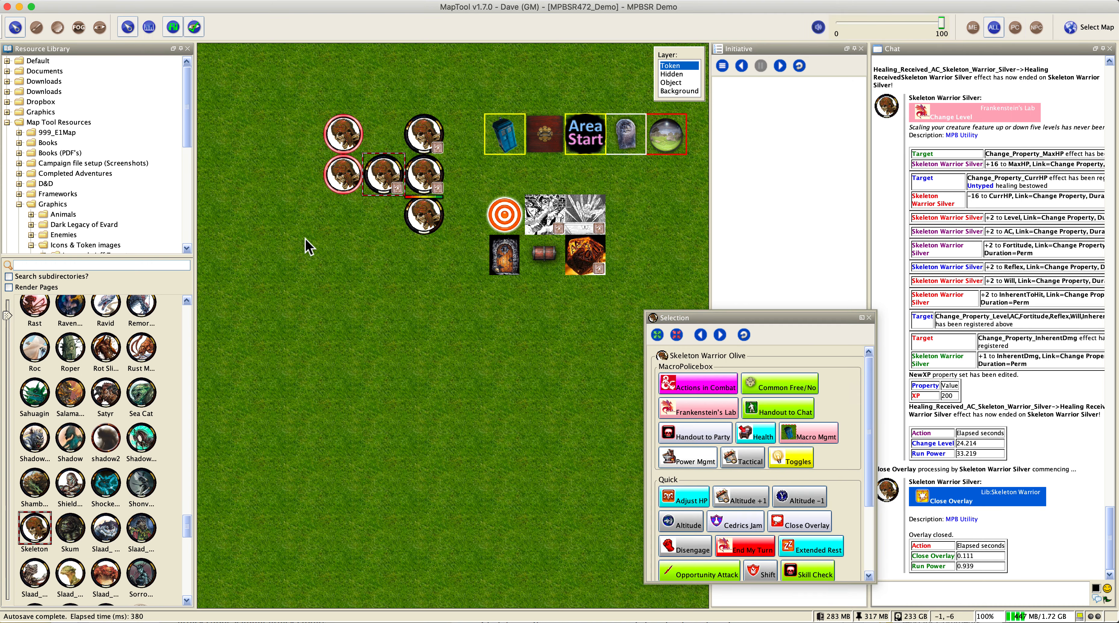
mouse_move(422, 188)
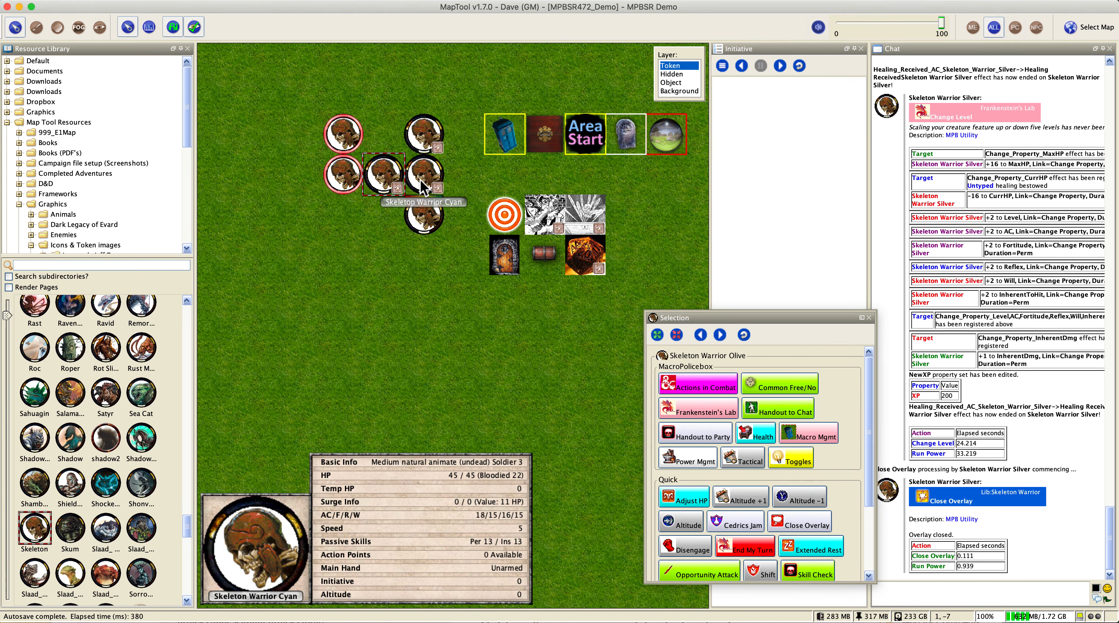
click(423, 187)
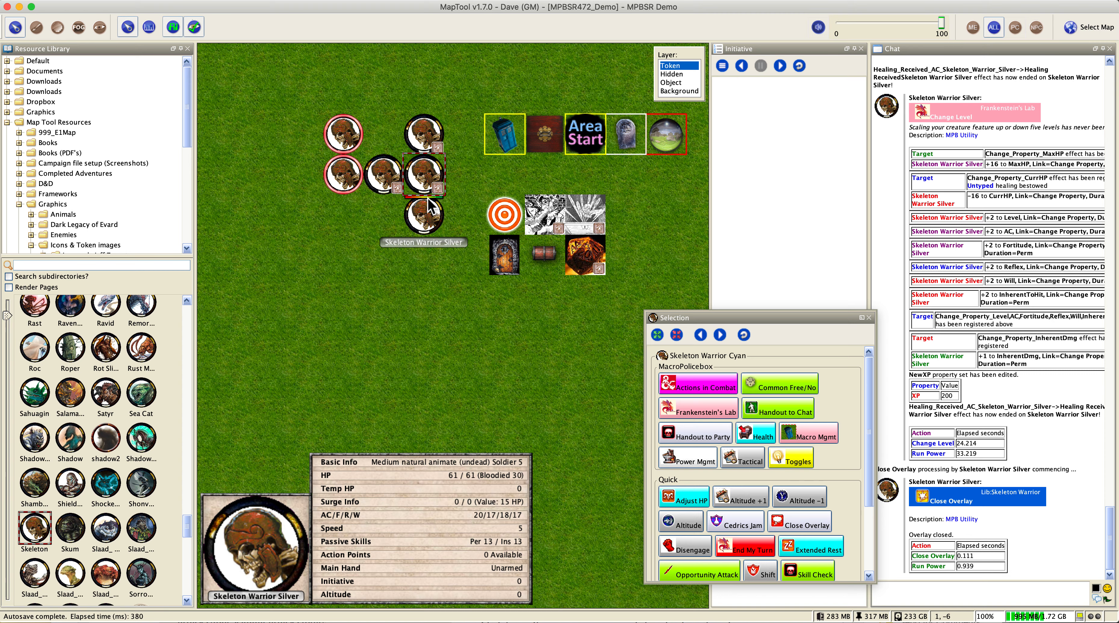
click(693, 413)
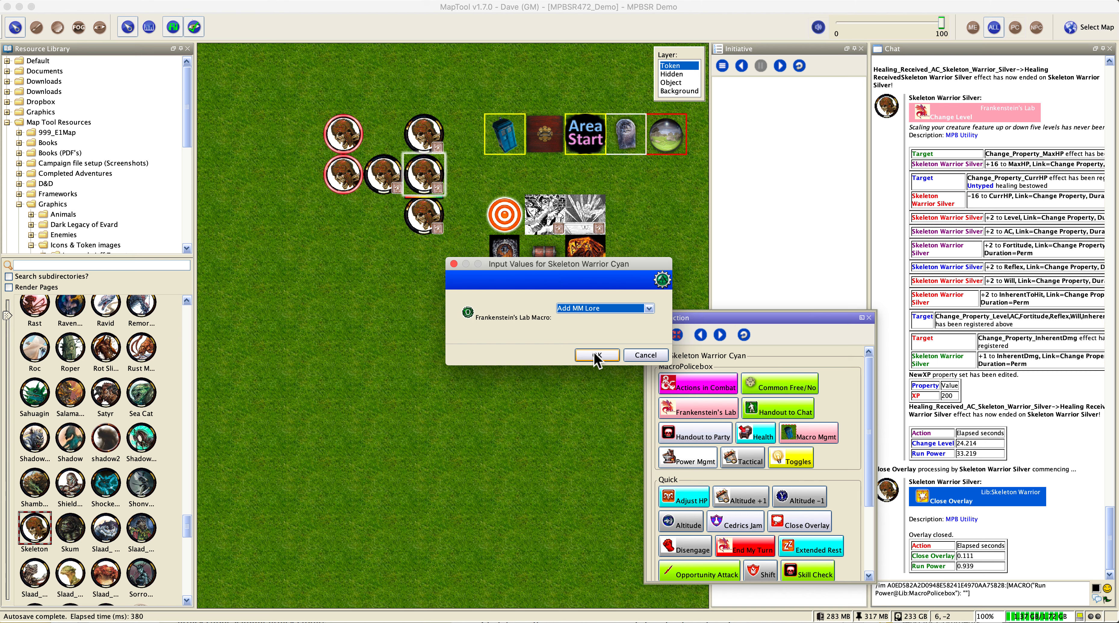
click(599, 356)
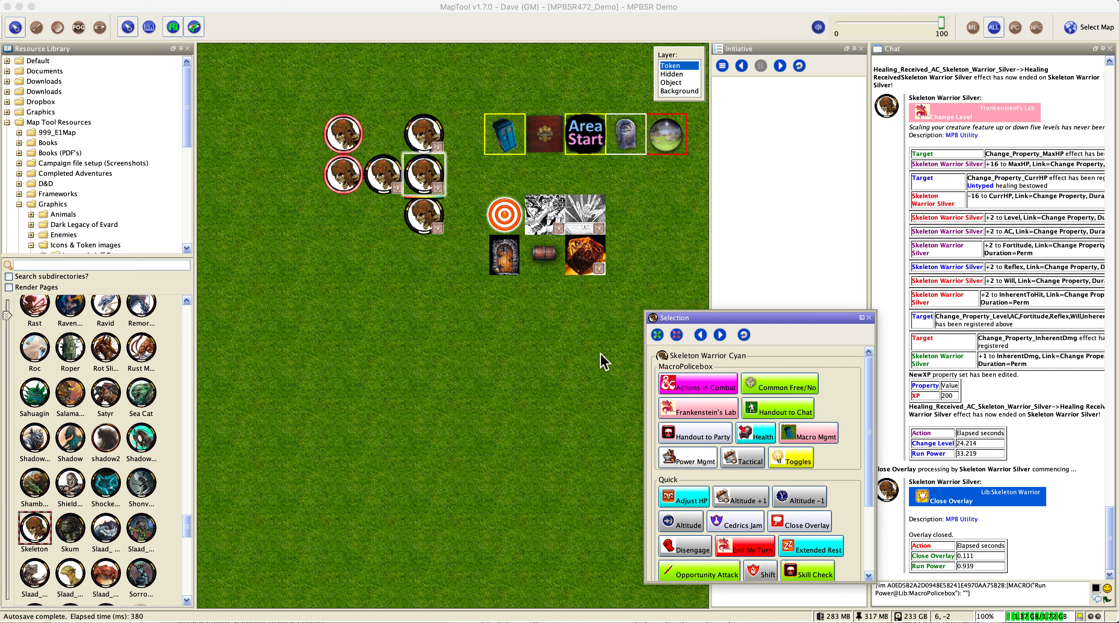
Paste the copied Skeleton Lore text and accept Religion with 2 entries, DC 15 and additive mode for Skeleton Warrior Cyan.
key(super+v)
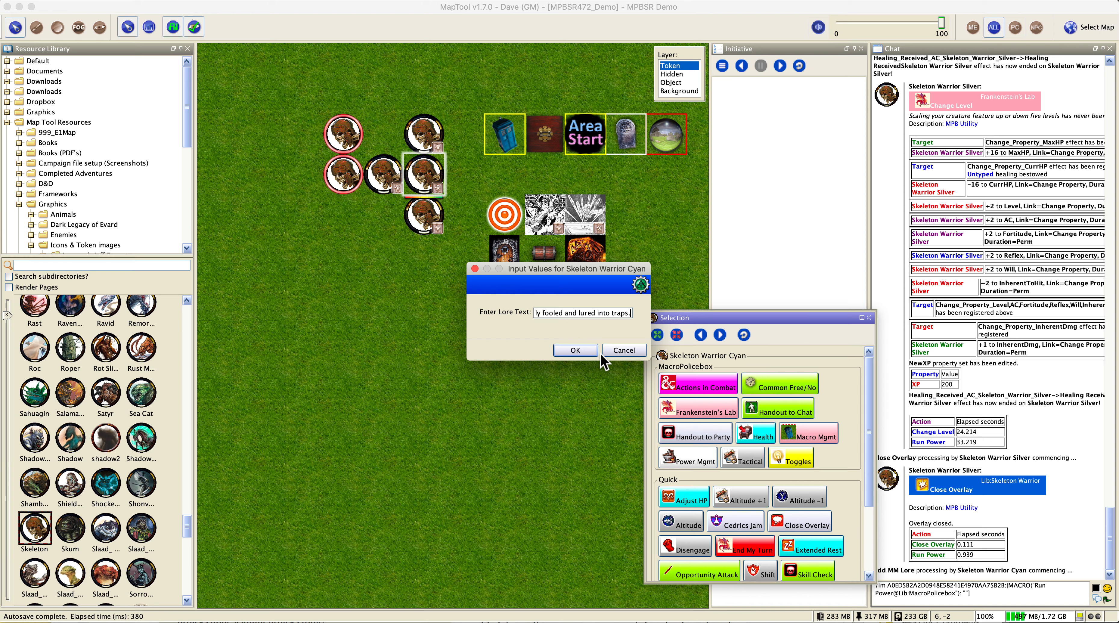
click(589, 351)
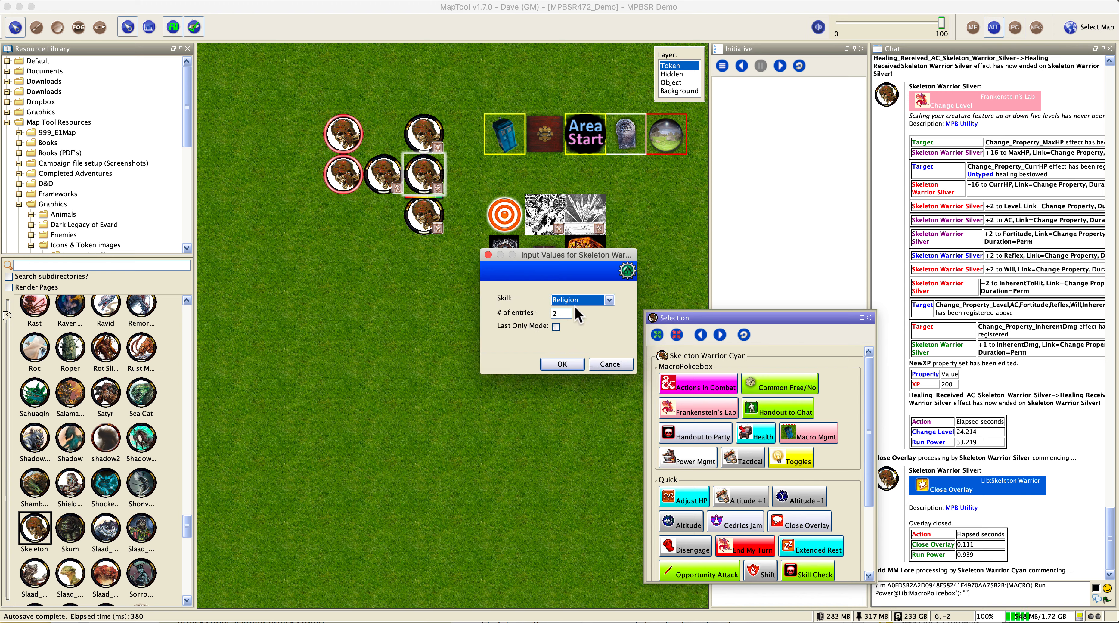
click(558, 365)
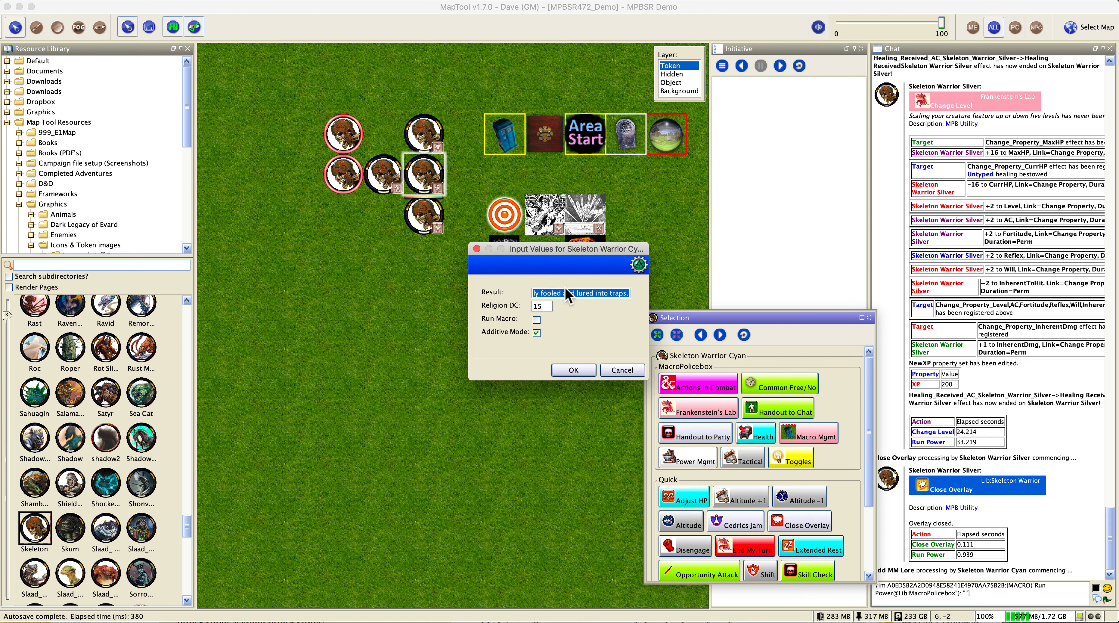
click(574, 373)
click(574, 371)
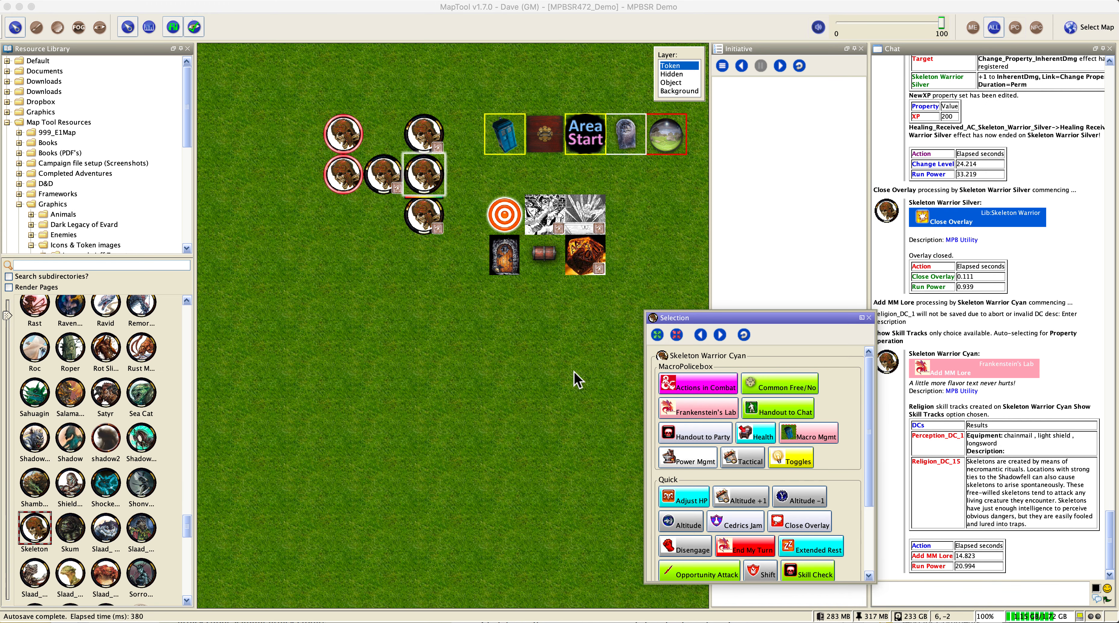